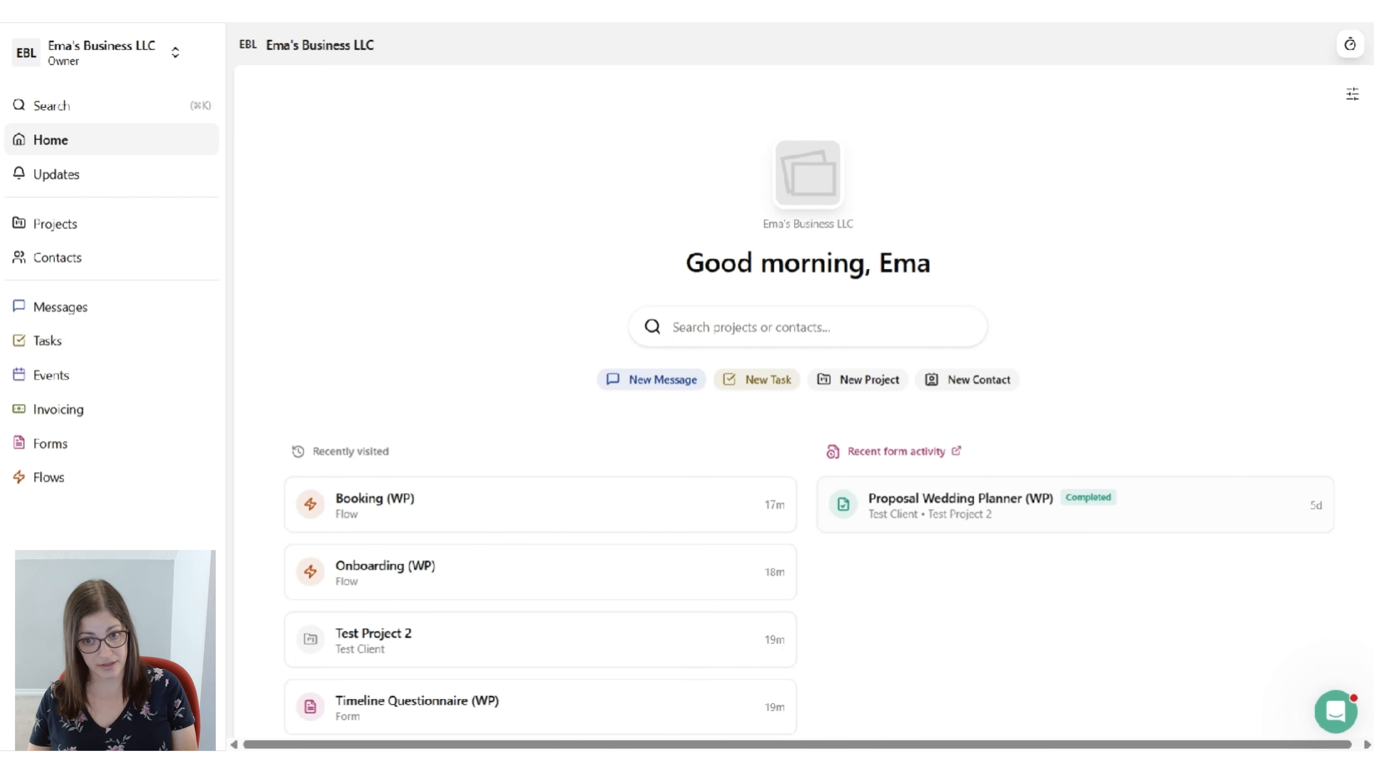
Look through the home dashboard's sections, from recently visited items down to the finance reports
{"action": "scroll", "coordinate": [960, 522], "scroll_direction": "down", "scroll_amount": 10}
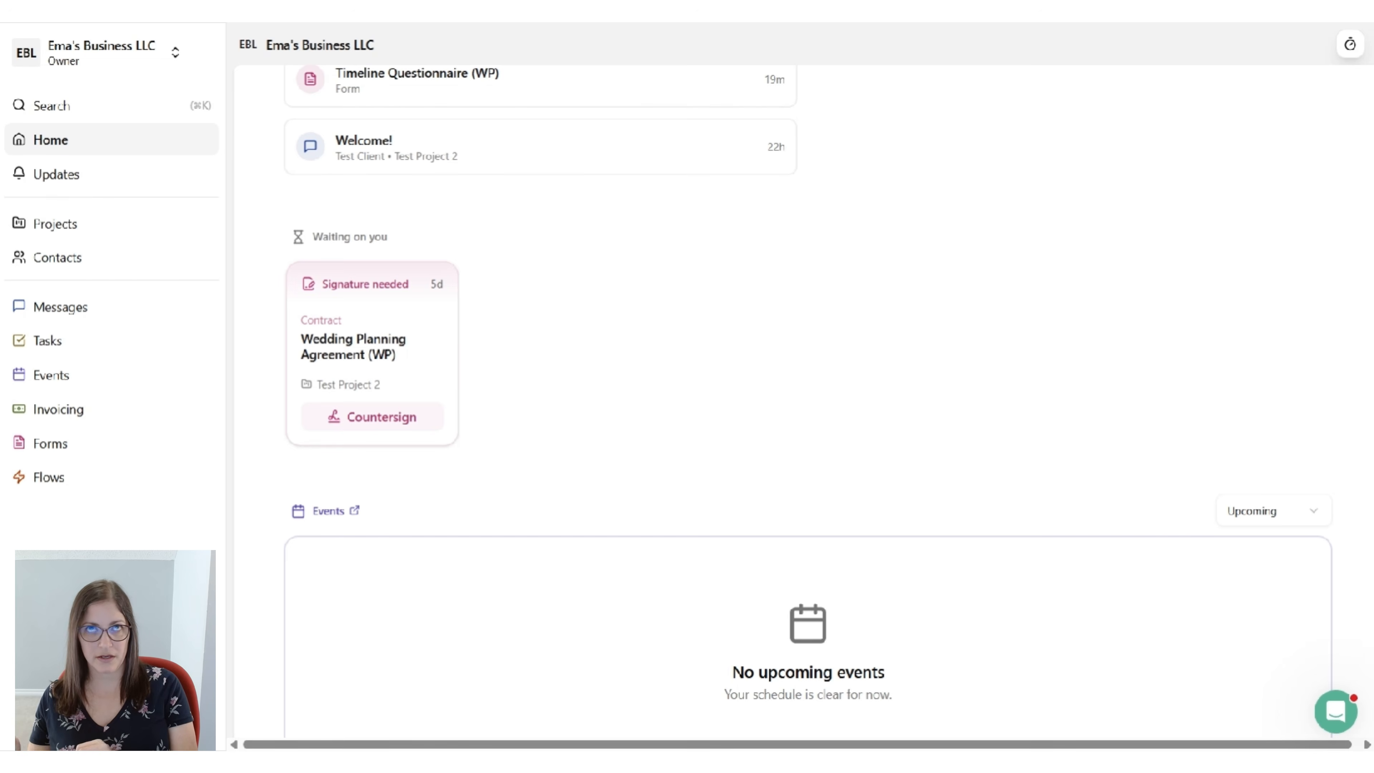
{"action": "scroll", "coordinate": [696, 350], "scroll_direction": "down", "scroll_amount": 5}
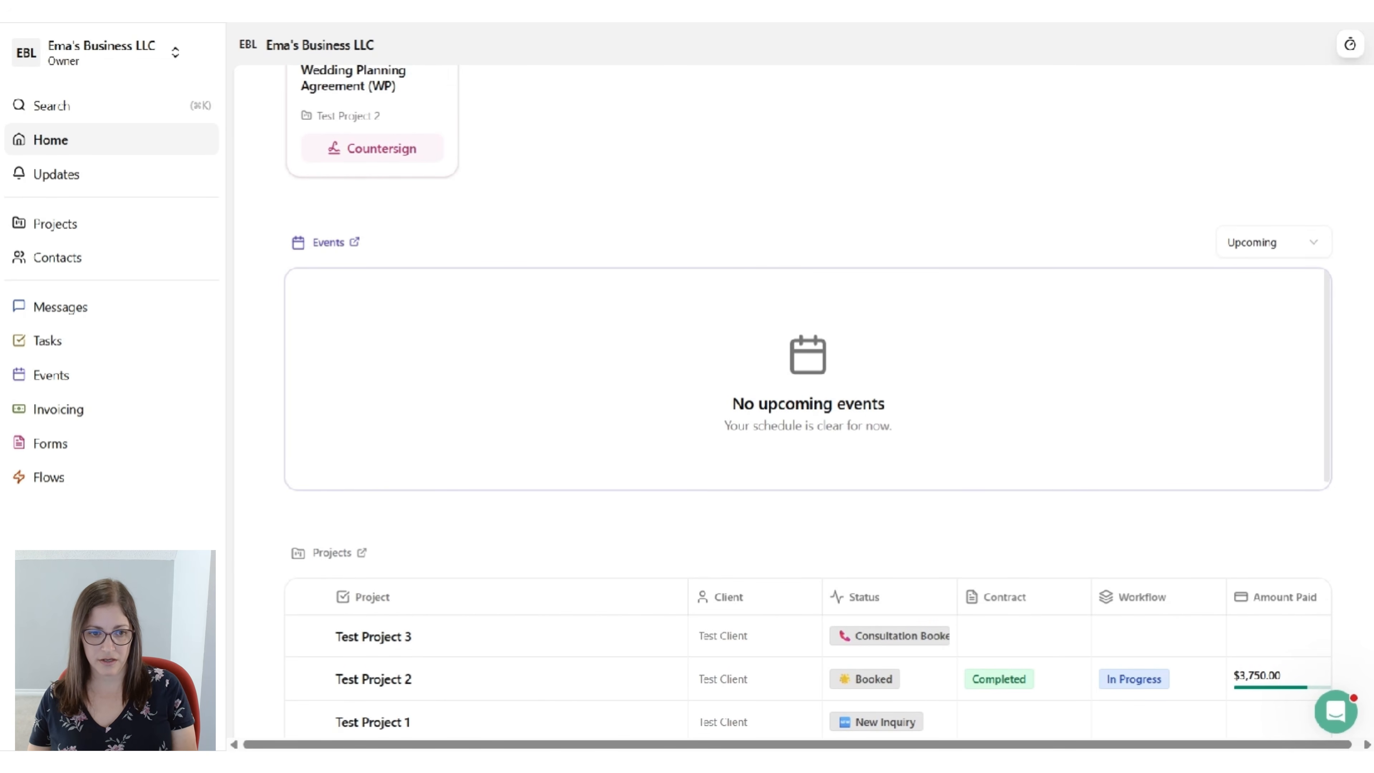
{"action": "scroll", "coordinate": [460, 449], "scroll_direction": "down", "scroll_amount": 5}
{"action": "scroll", "coordinate": [733, 437], "scroll_direction": "down", "scroll_amount": 8}
{"action": "scroll", "coordinate": [734, 435], "scroll_direction": "down", "scroll_amount": 15}
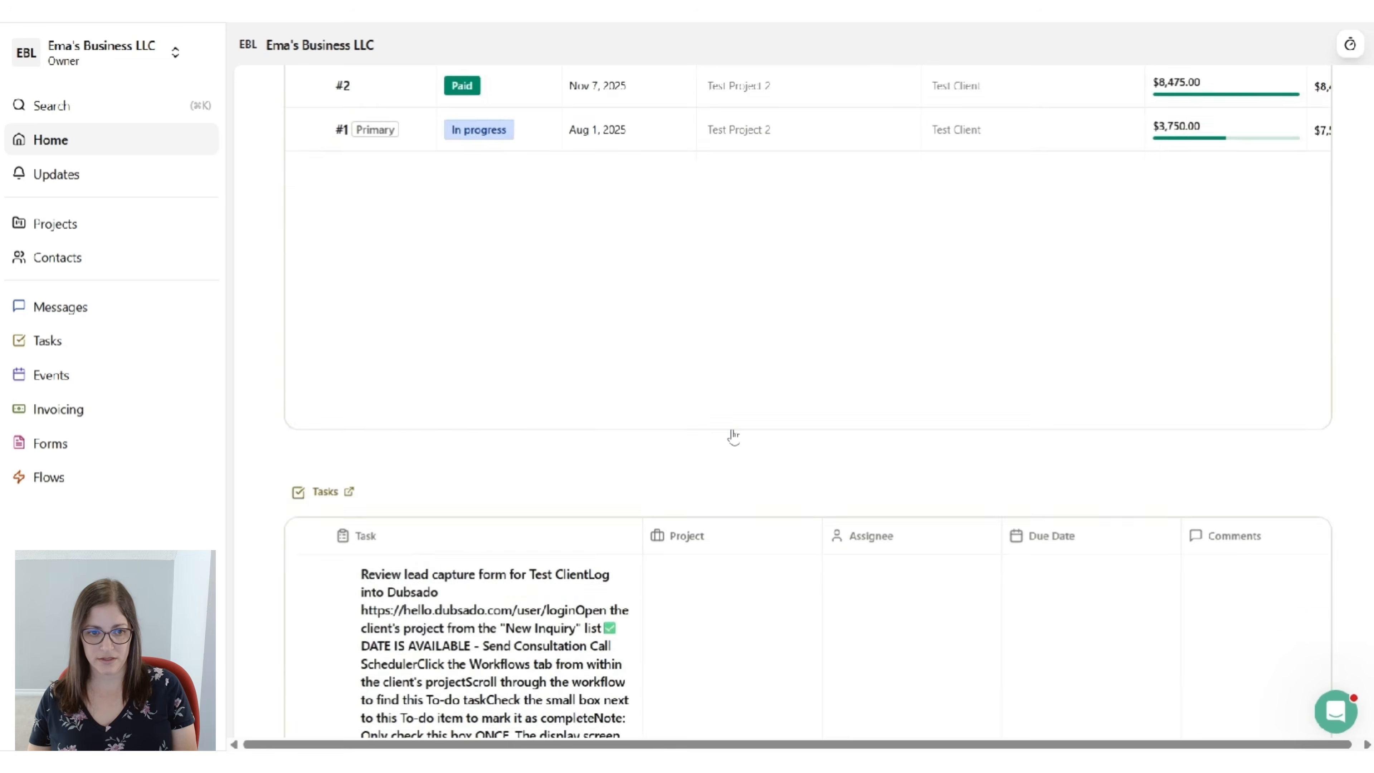
{"action": "scroll", "coordinate": [733, 436], "scroll_direction": "down", "scroll_amount": 7}
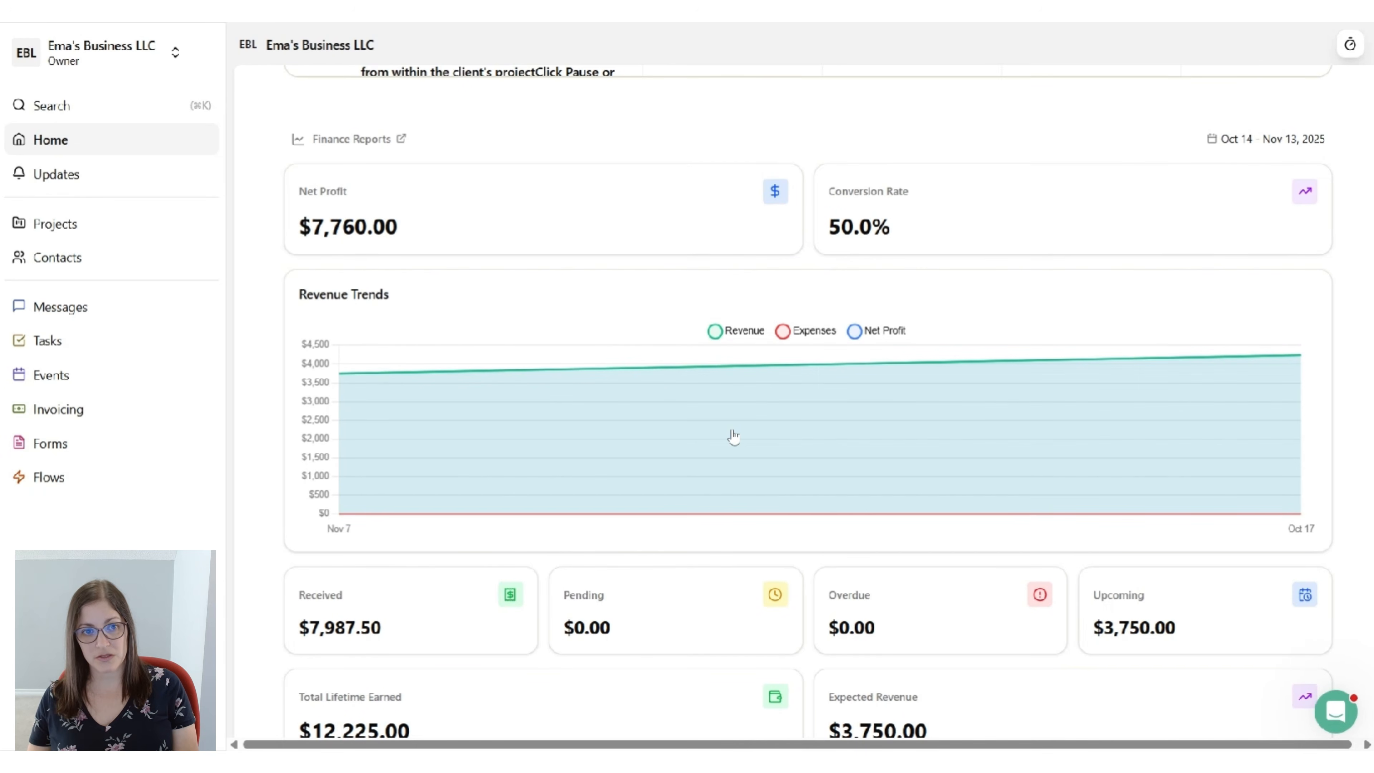
{"action": "scroll", "coordinate": [730, 436], "scroll_direction": "down", "scroll_amount": 1}
{"action": "scroll", "coordinate": [731, 436], "scroll_direction": "up", "scroll_amount": 1}
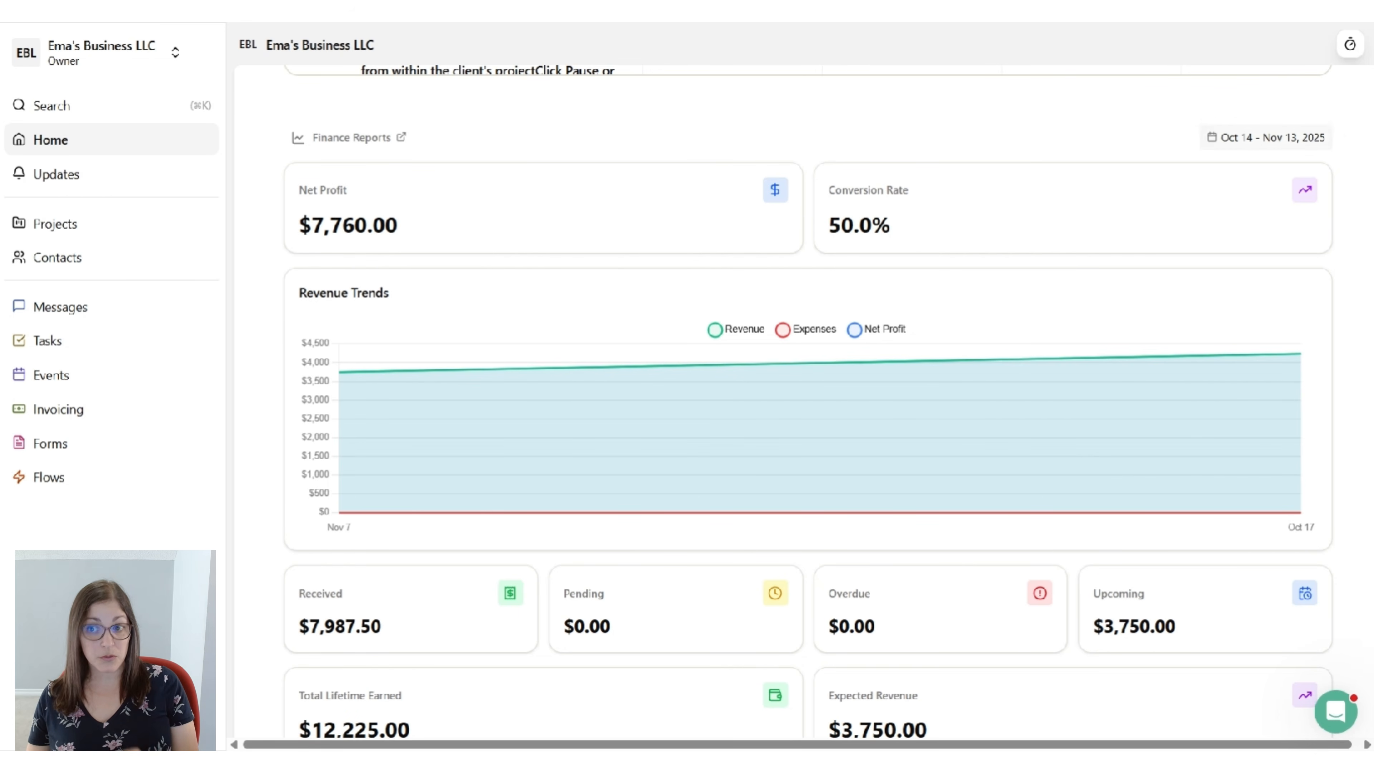
Set the Finance Reports date range to Last 6 months and review the financial figures
{"action": "left_click", "coordinate": [1293, 141]}
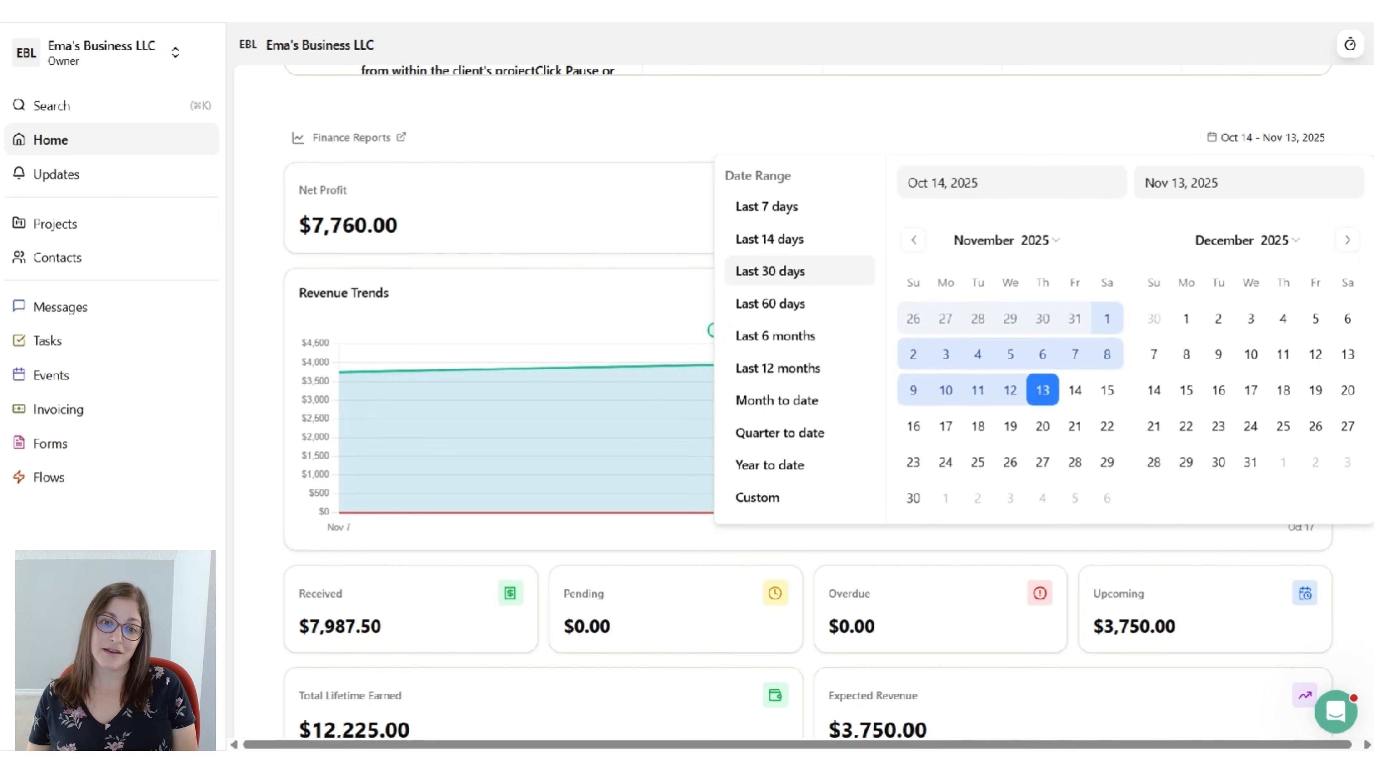
{"action": "left_click", "coordinate": [776, 475]}
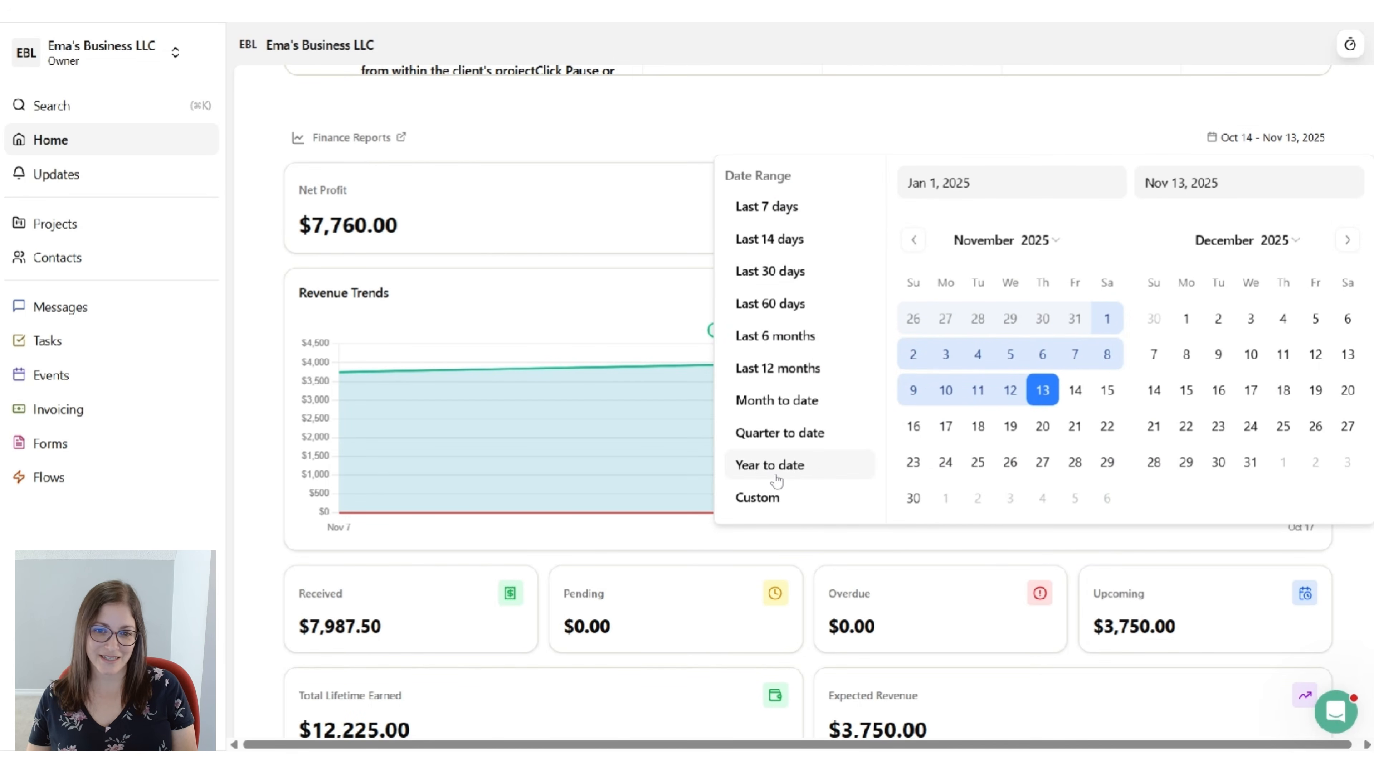
{"action": "left_click", "coordinate": [794, 344]}
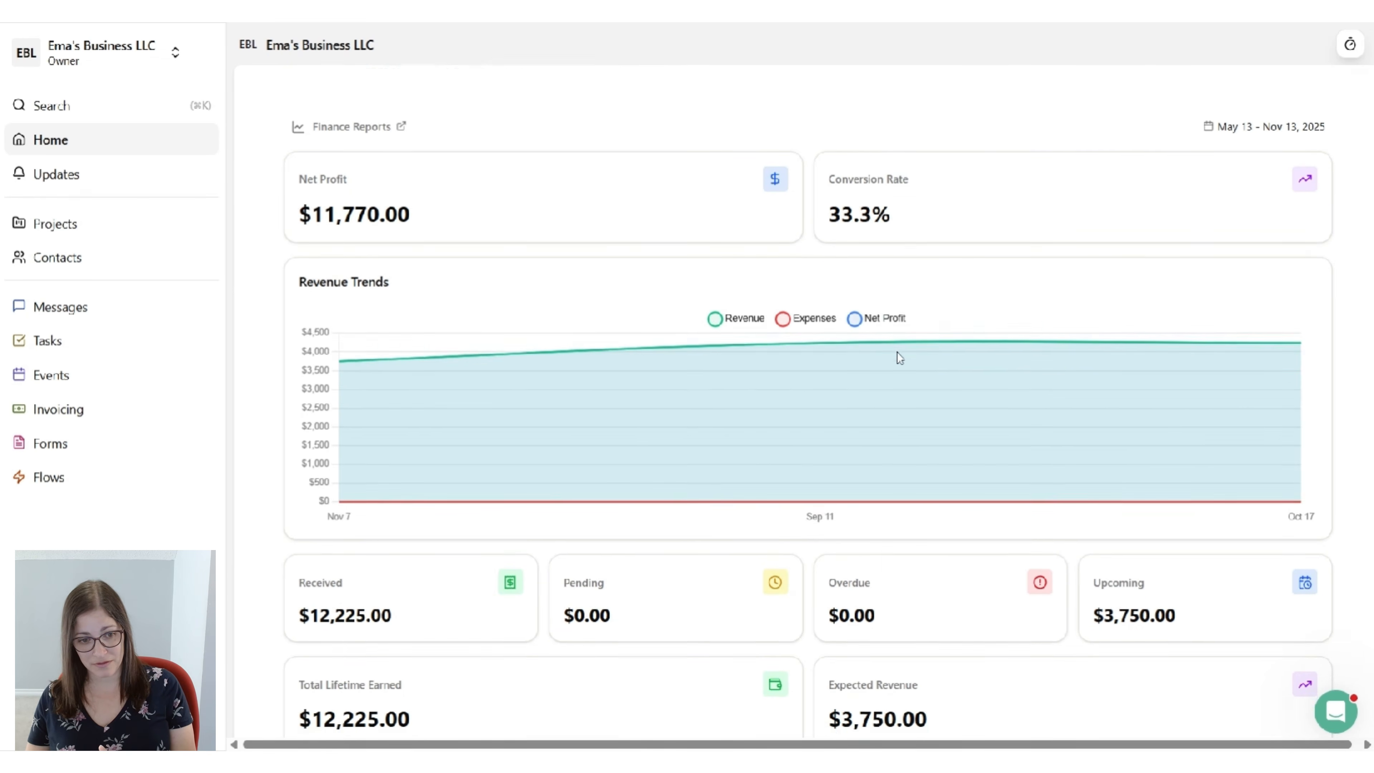
{"action": "scroll", "coordinate": [898, 354], "scroll_direction": "down", "scroll_amount": 3}
{"action": "scroll", "coordinate": [898, 353], "scroll_direction": "up", "scroll_amount": 2}
{"action": "scroll", "coordinate": [897, 352], "scroll_direction": "up", "scroll_amount": 2}
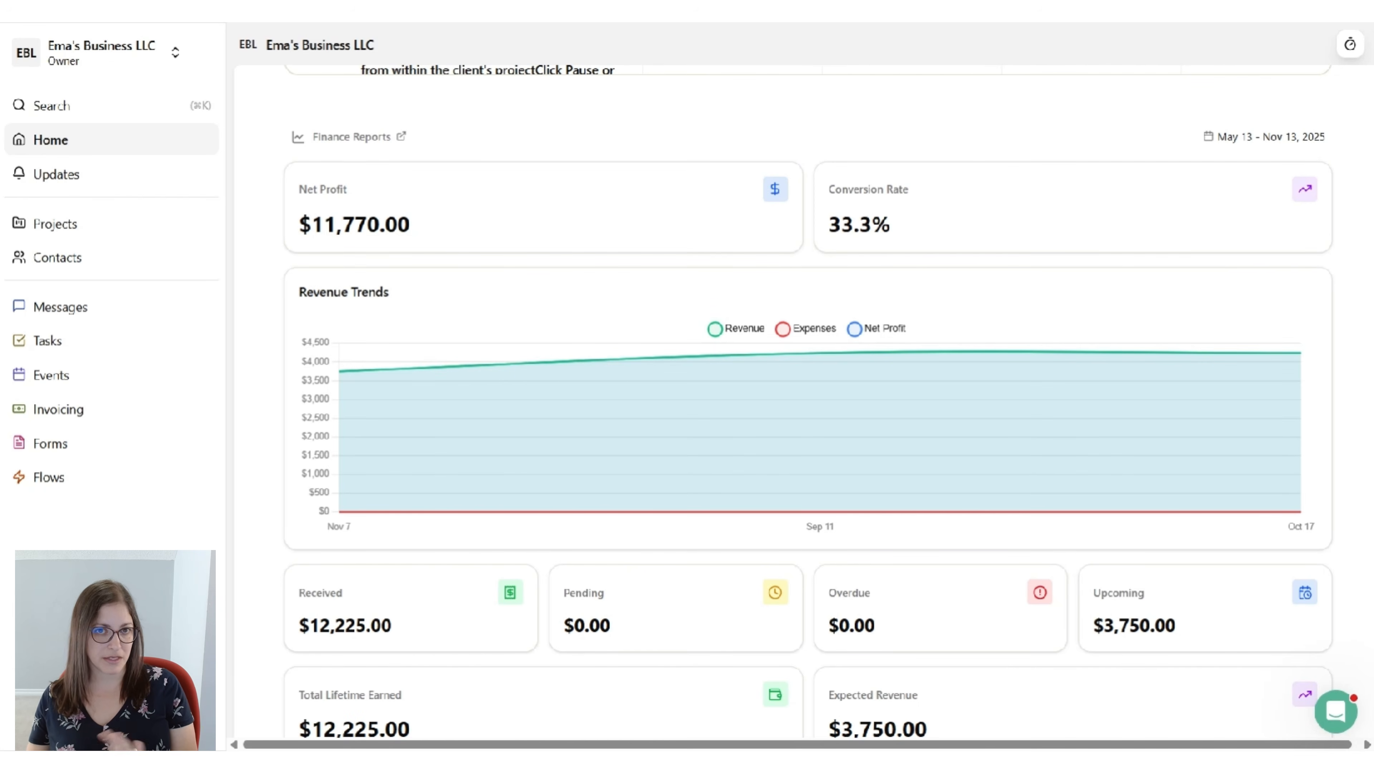
Set the Project Reports date range to Year to date
{"action": "scroll", "coordinate": [847, 313], "scroll_direction": "down", "scroll_amount": 6}
{"action": "scroll", "coordinate": [848, 312], "scroll_direction": "down", "scroll_amount": 2}
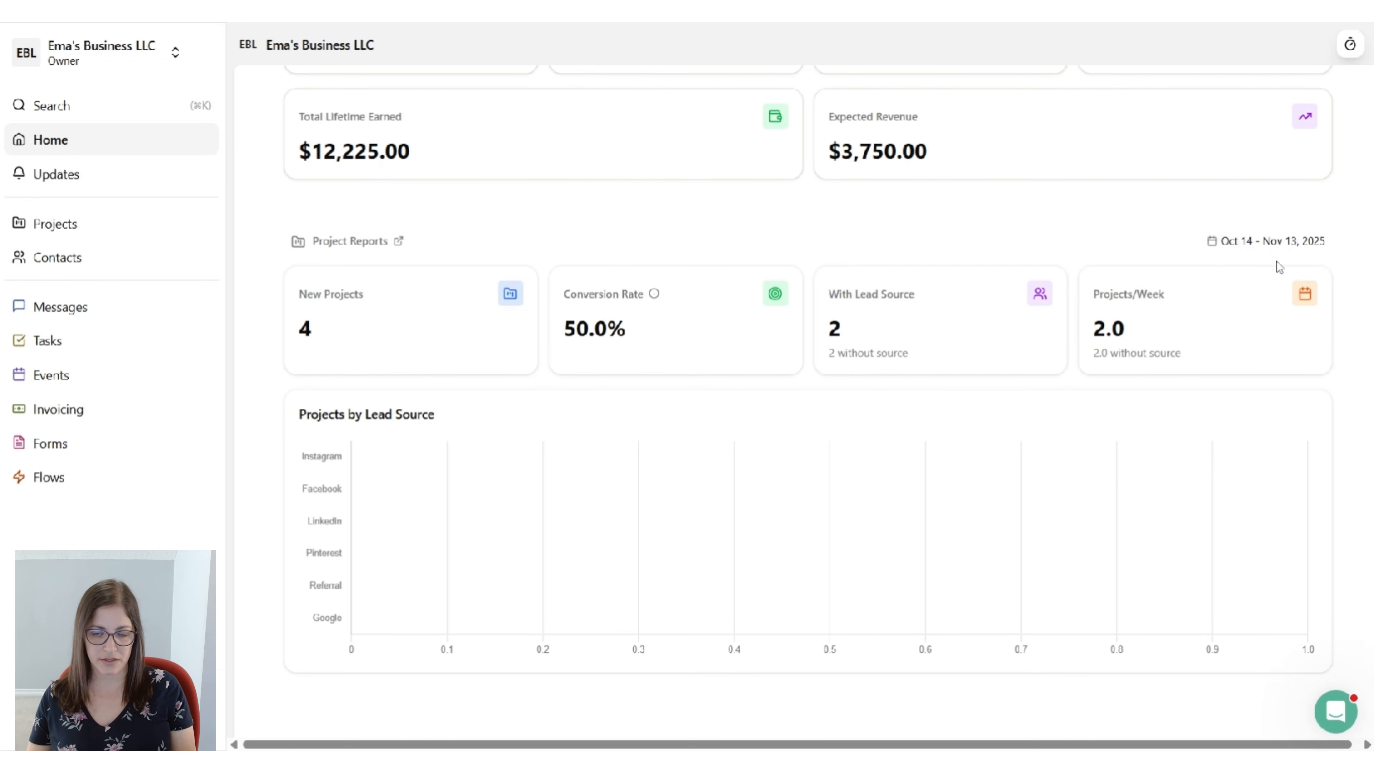
{"action": "left_click", "coordinate": [1267, 244]}
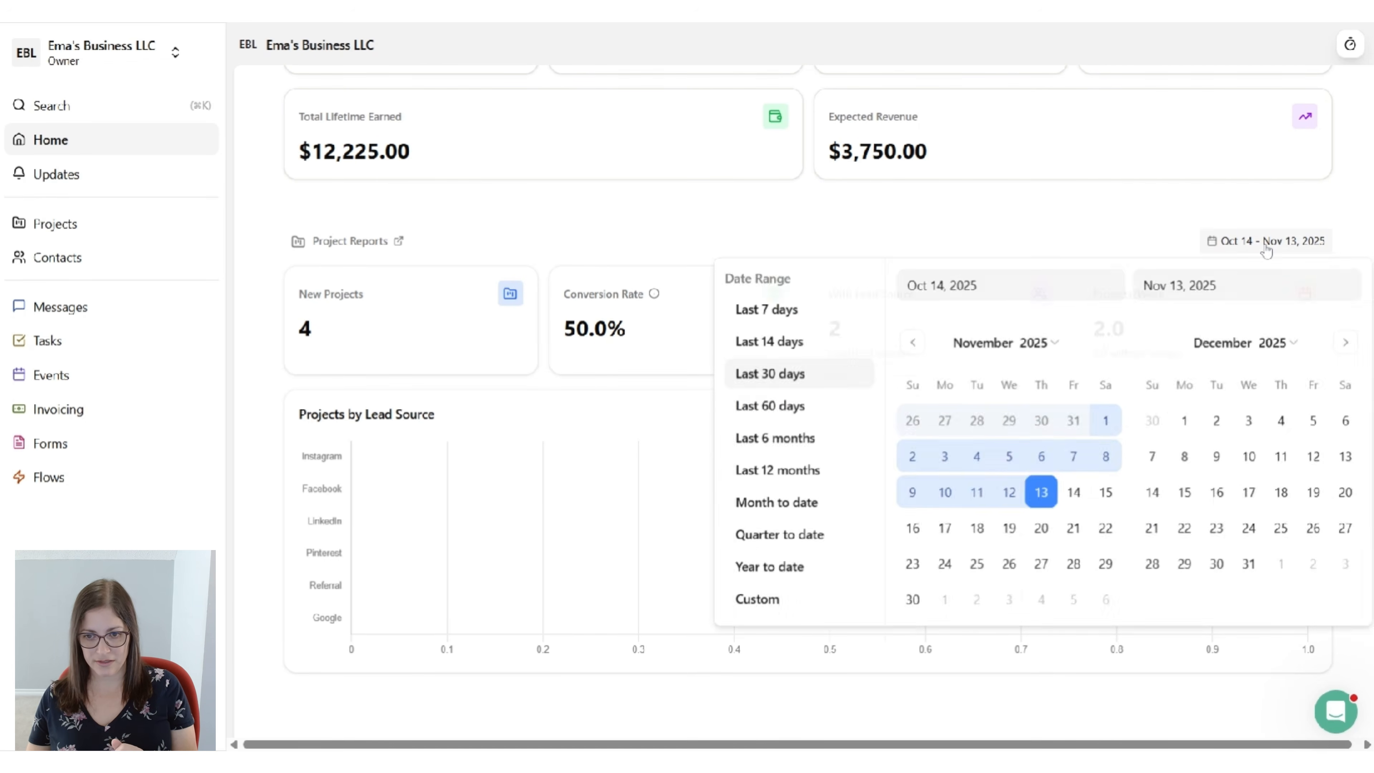
{"action": "left_click", "coordinate": [771, 566]}
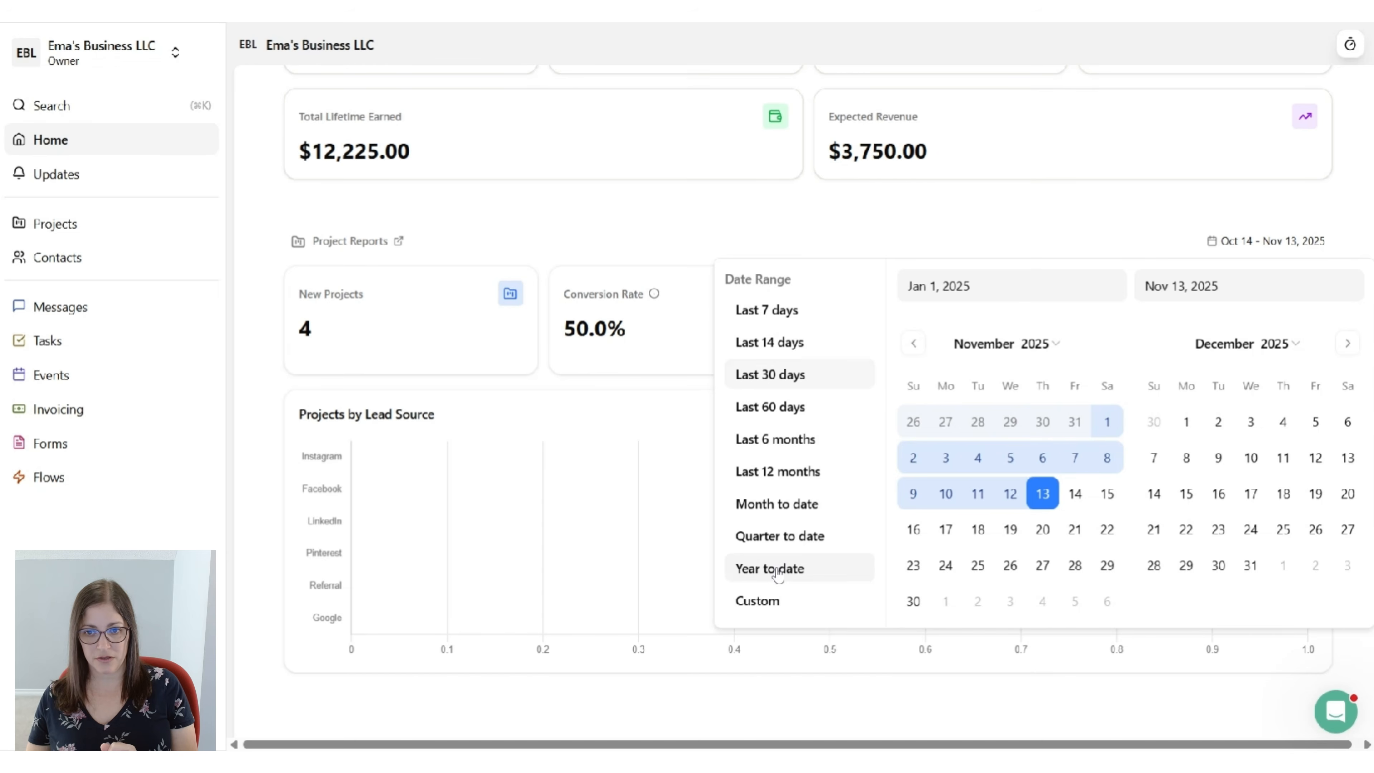
{"action": "left_click", "coordinate": [840, 245]}
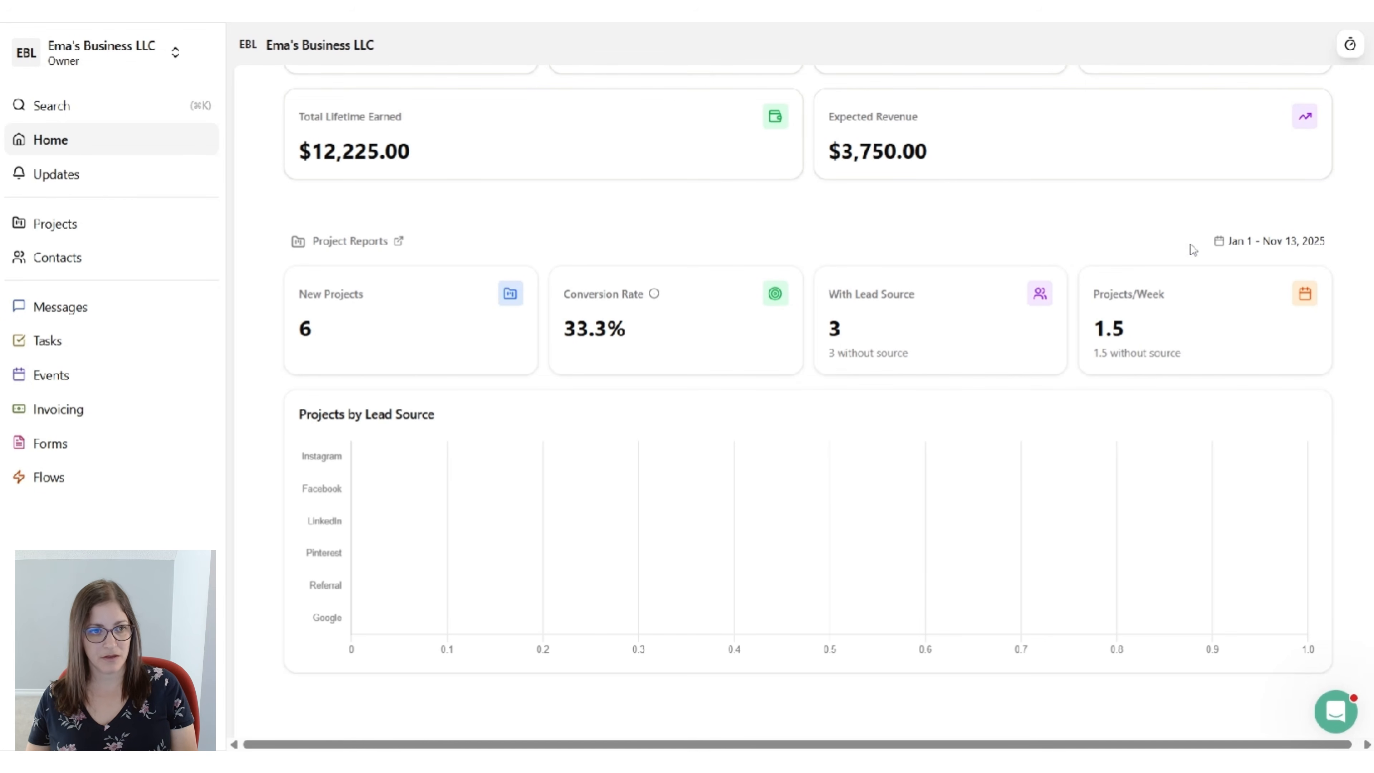
Hide the Recently Visited, Upcoming Events, Projects, Invoices and Tasks sections from the home dashboard
{"action": "scroll", "coordinate": [1212, 257], "scroll_direction": "up", "scroll_amount": 20}
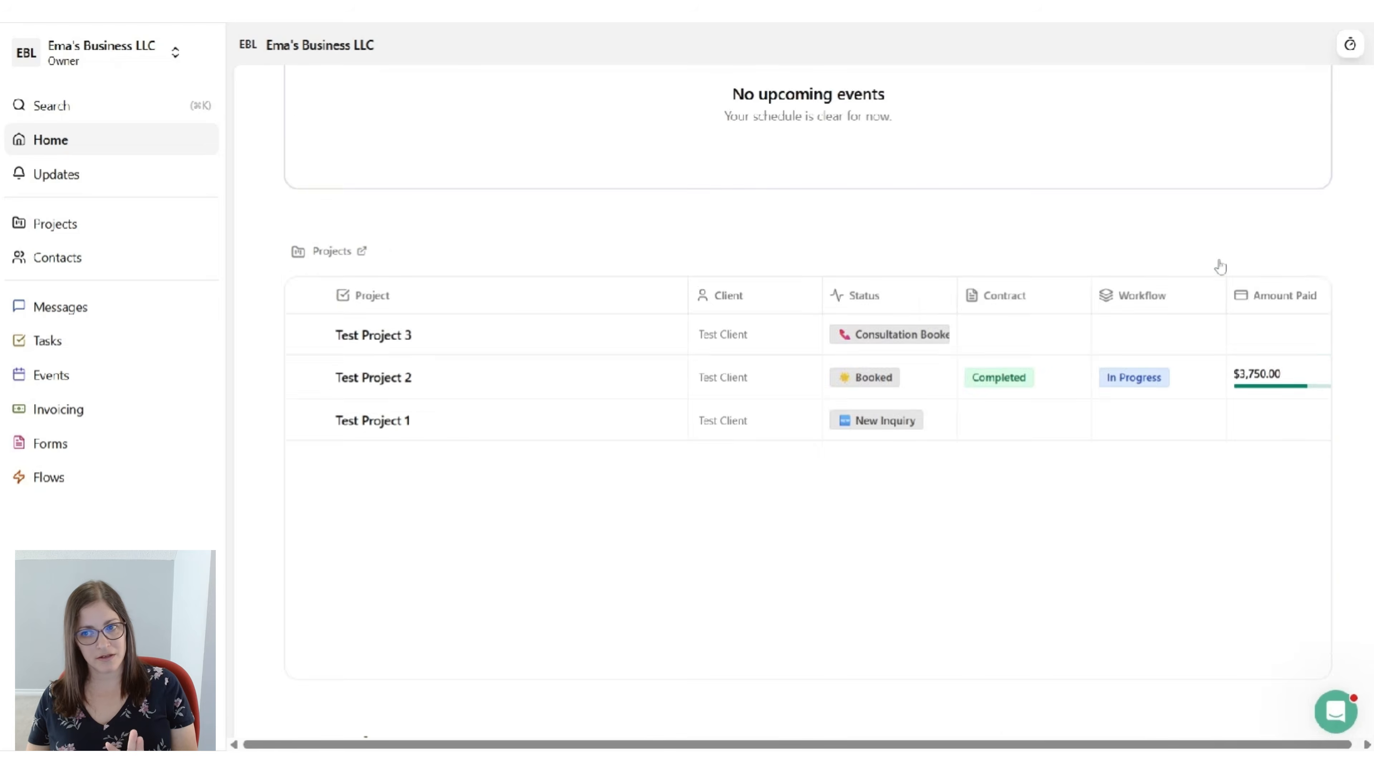
{"action": "left_click", "coordinate": [1353, 94]}
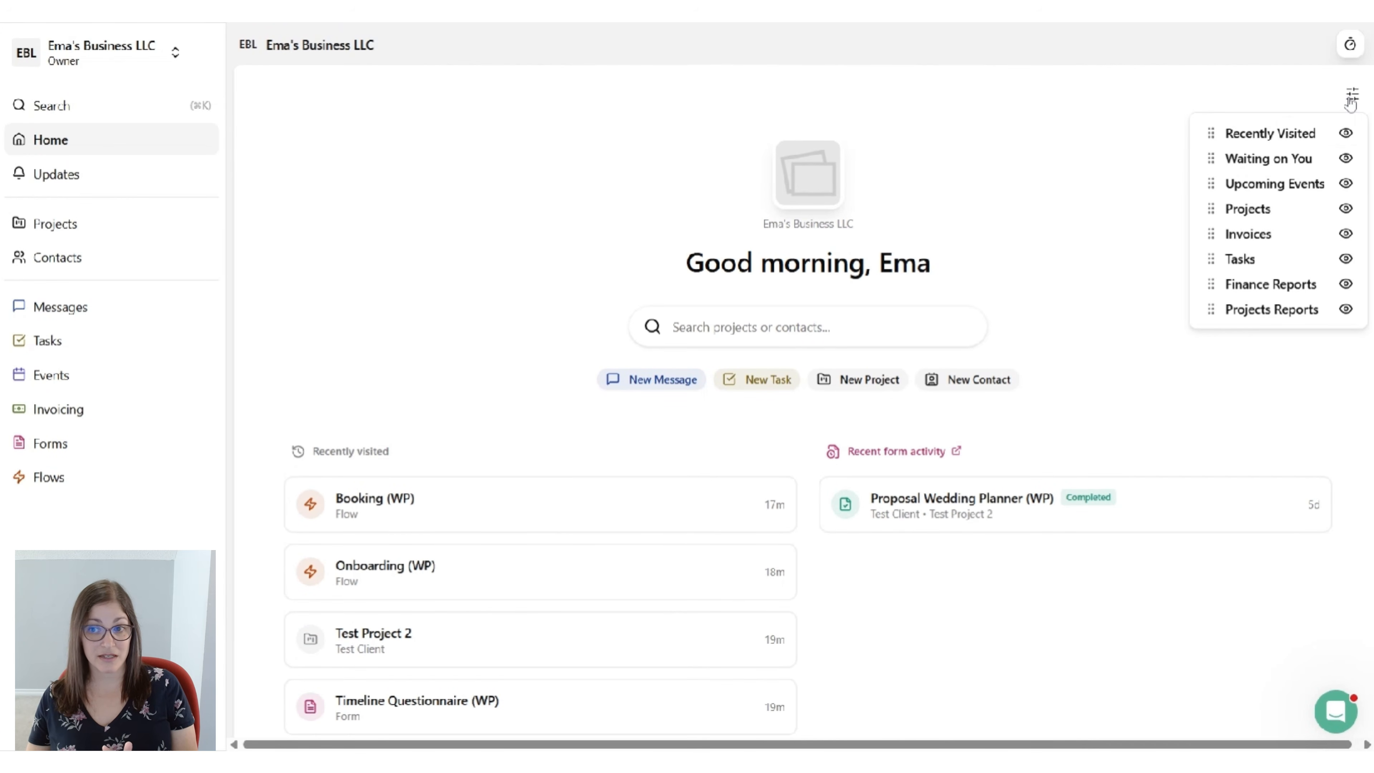
{"action": "left_click", "coordinate": [1346, 133]}
{"action": "left_click", "coordinate": [1346, 184]}
{"action": "left_click", "coordinate": [1346, 208]}
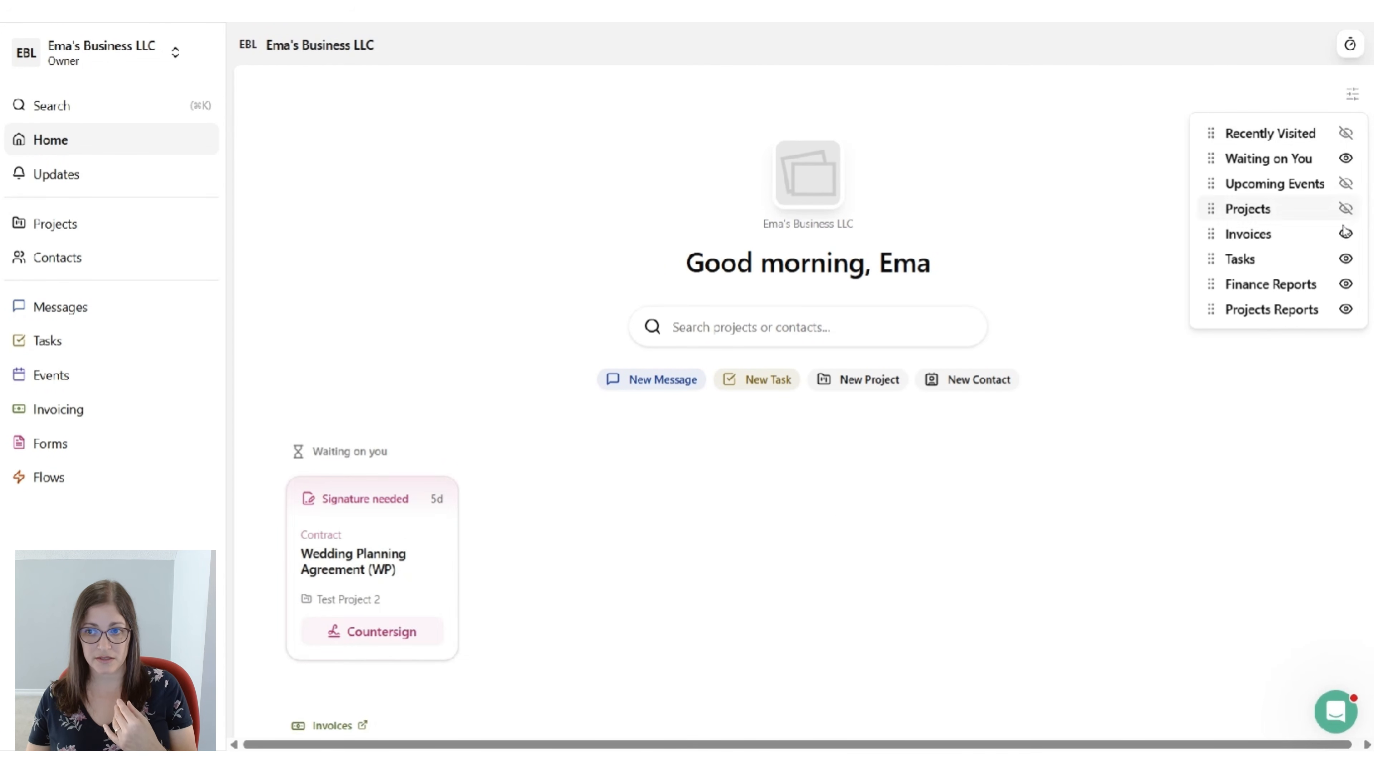
{"action": "left_click", "coordinate": [1346, 233]}
{"action": "left_click", "coordinate": [1346, 258]}
{"action": "left_click", "coordinate": [1000, 241]}
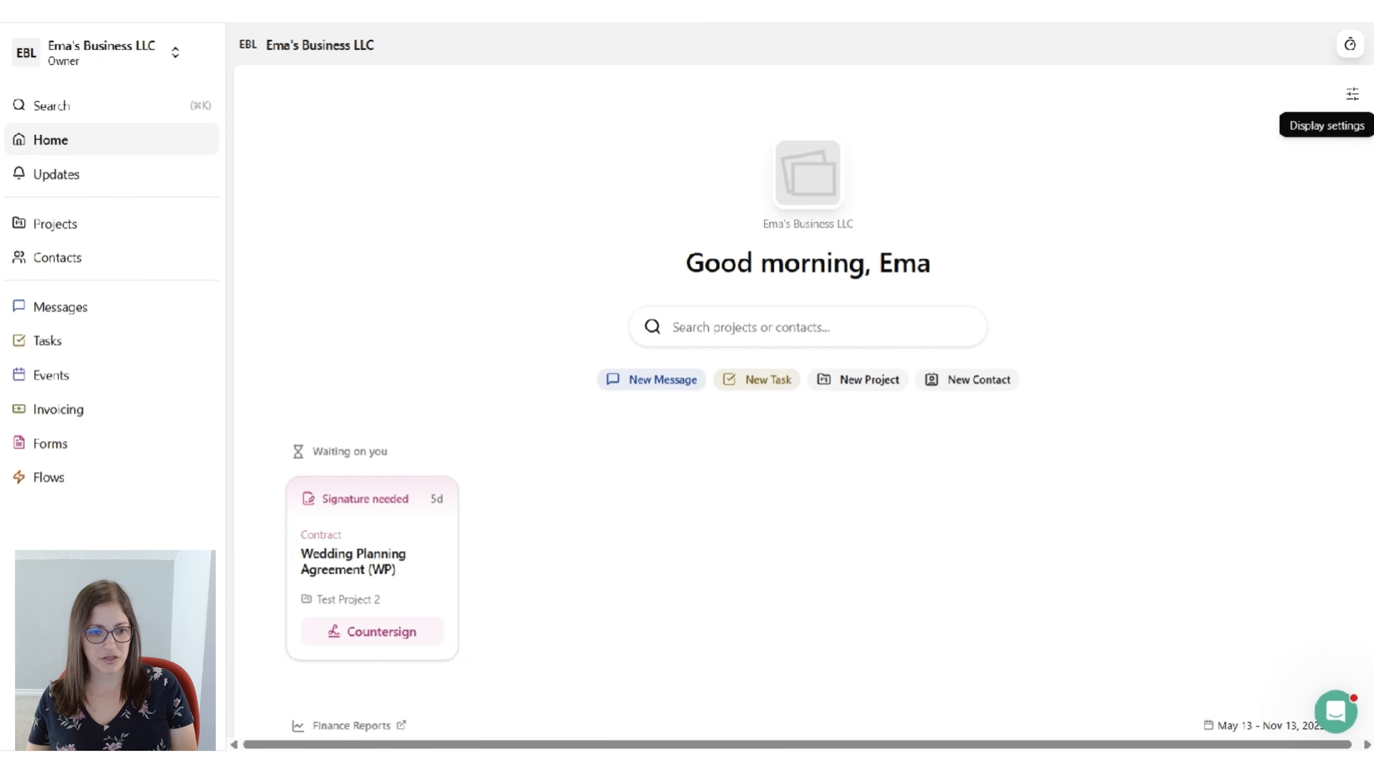
Review the customized home dashboard, from the Waiting on you section down to the reports
{"action": "scroll", "coordinate": [908, 310], "scroll_direction": "down", "scroll_amount": 8}
{"action": "scroll", "coordinate": [908, 310], "scroll_direction": "up", "scroll_amount": 7}
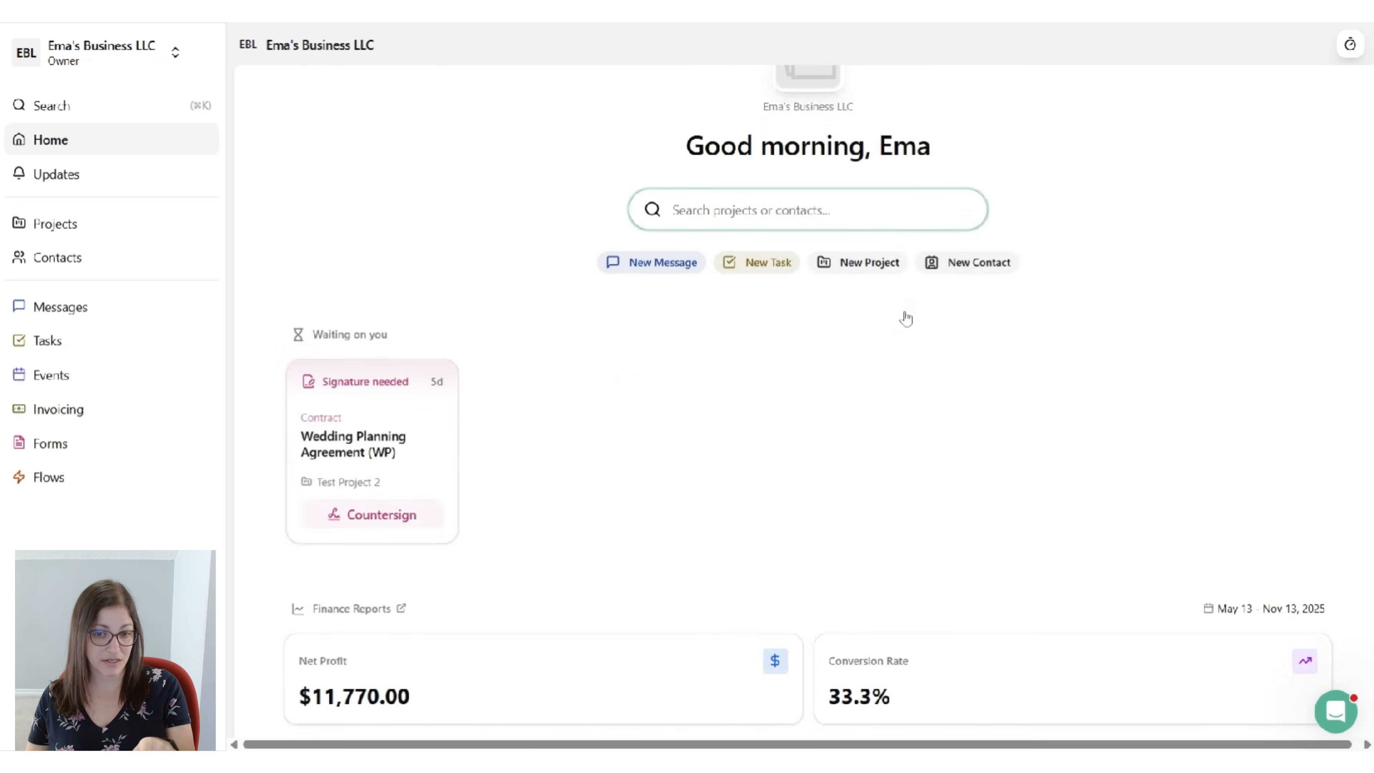
{"action": "scroll", "coordinate": [906, 318], "scroll_direction": "down", "scroll_amount": 5}
{"action": "scroll", "coordinate": [908, 316], "scroll_direction": "up", "scroll_amount": 5}
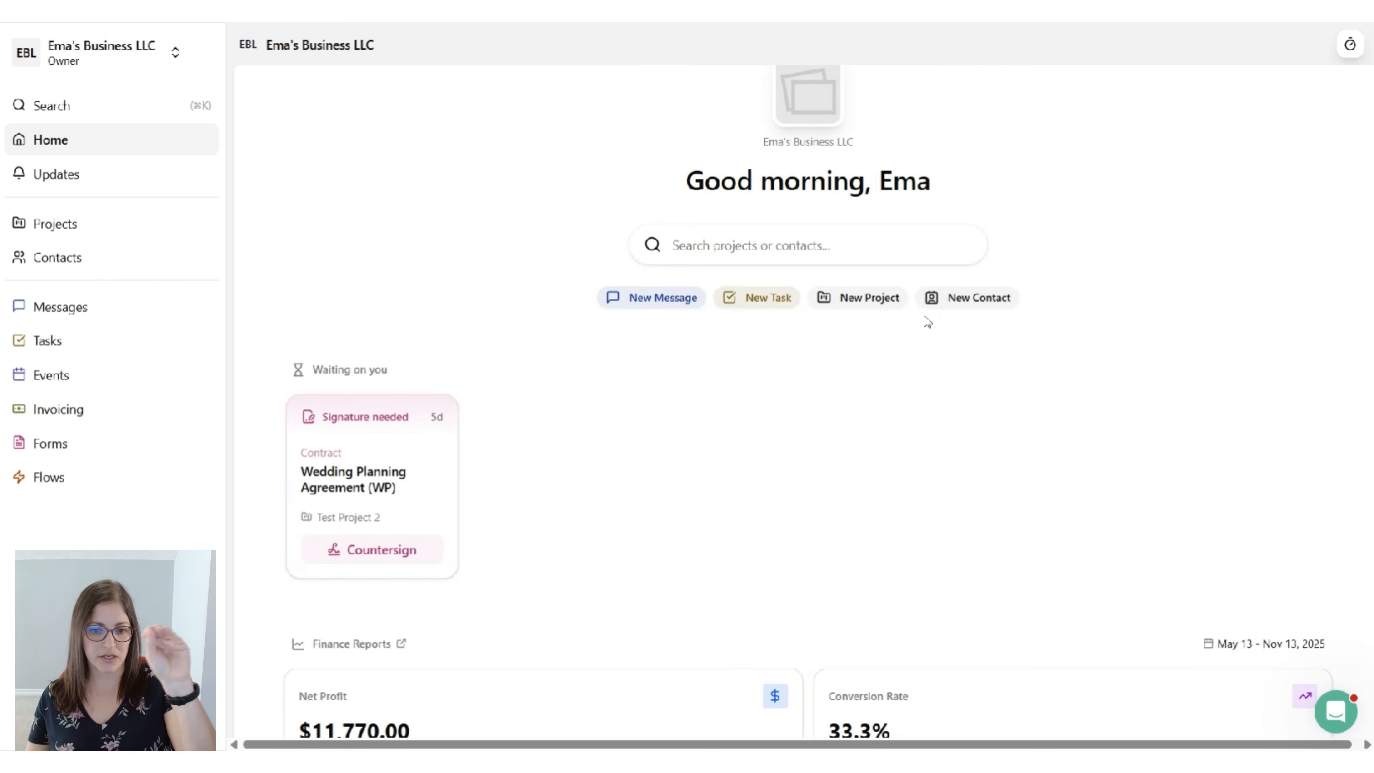
{"action": "scroll", "coordinate": [644, 465], "scroll_direction": "down", "scroll_amount": 5}
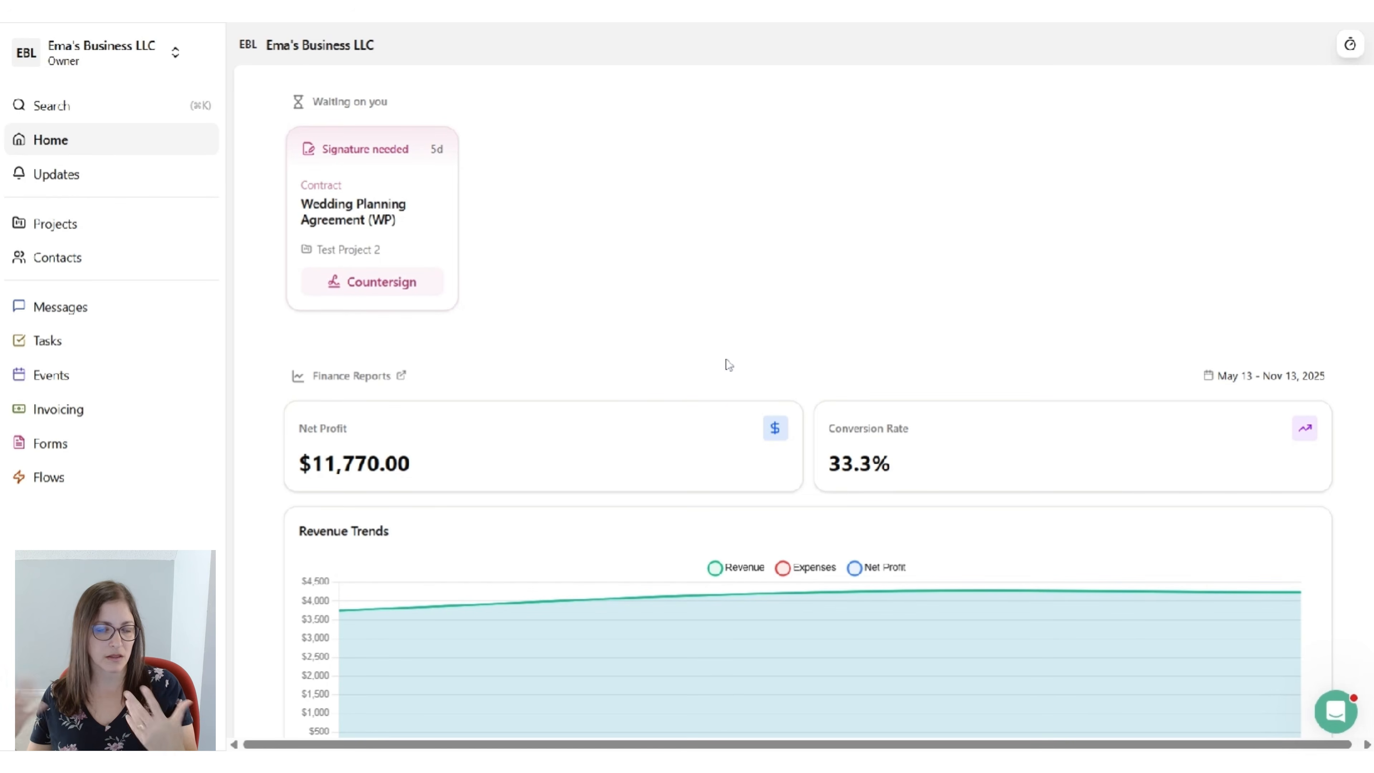
{"action": "scroll", "coordinate": [730, 360], "scroll_direction": "down", "scroll_amount": 15}
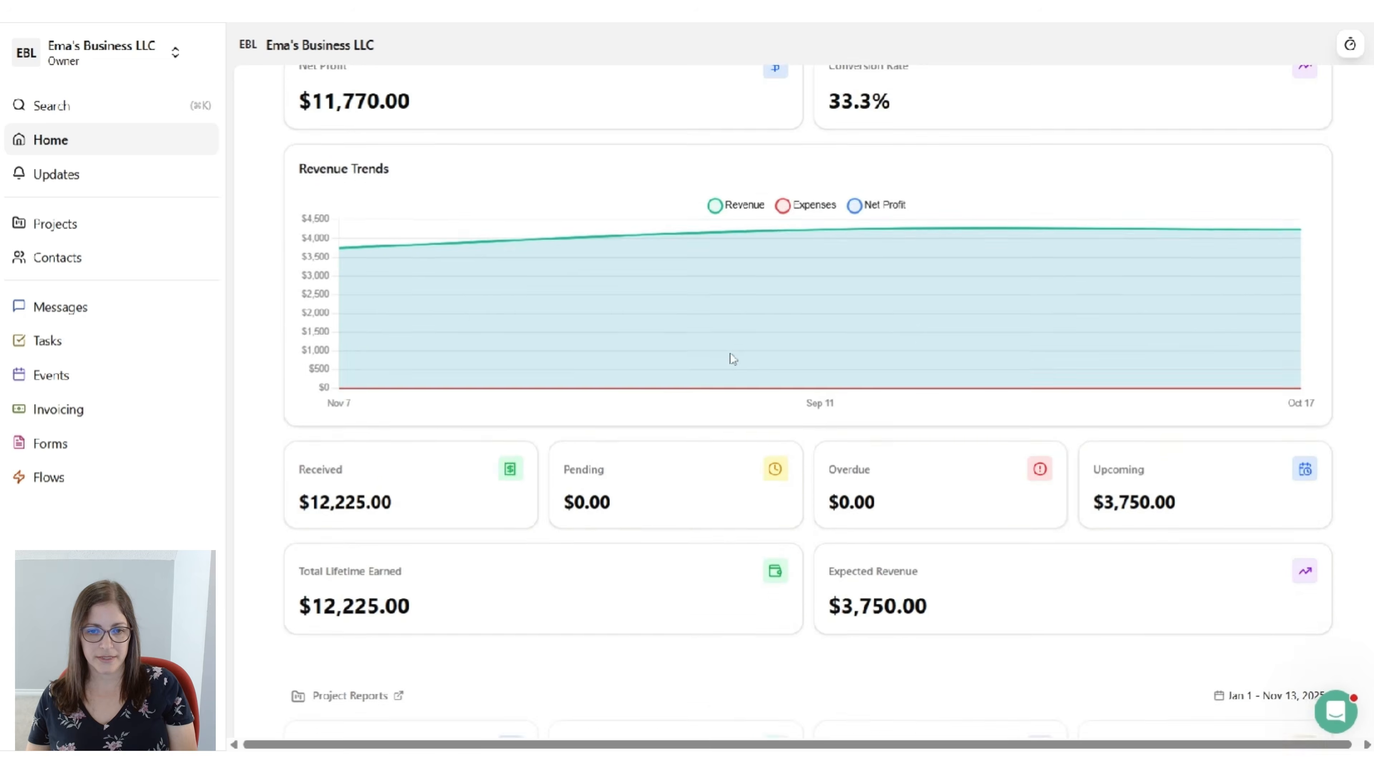
{"action": "scroll", "coordinate": [731, 358], "scroll_direction": "up", "scroll_amount": 14}
{"action": "scroll", "coordinate": [734, 358], "scroll_direction": "up", "scroll_amount": 7}
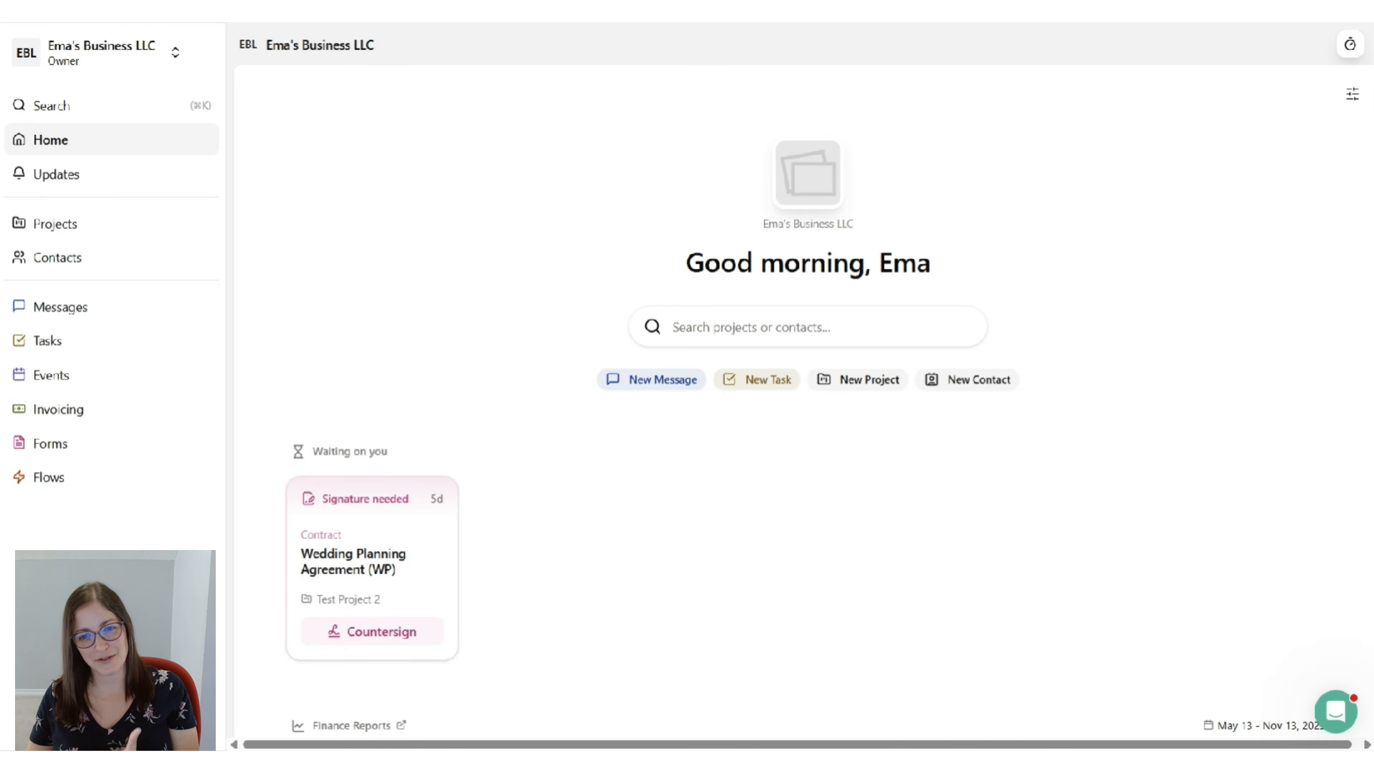
Open the projects and show the jobs as a board grouped by status, with empty groups displayed
{"action": "left_click", "coordinate": [43, 230]}
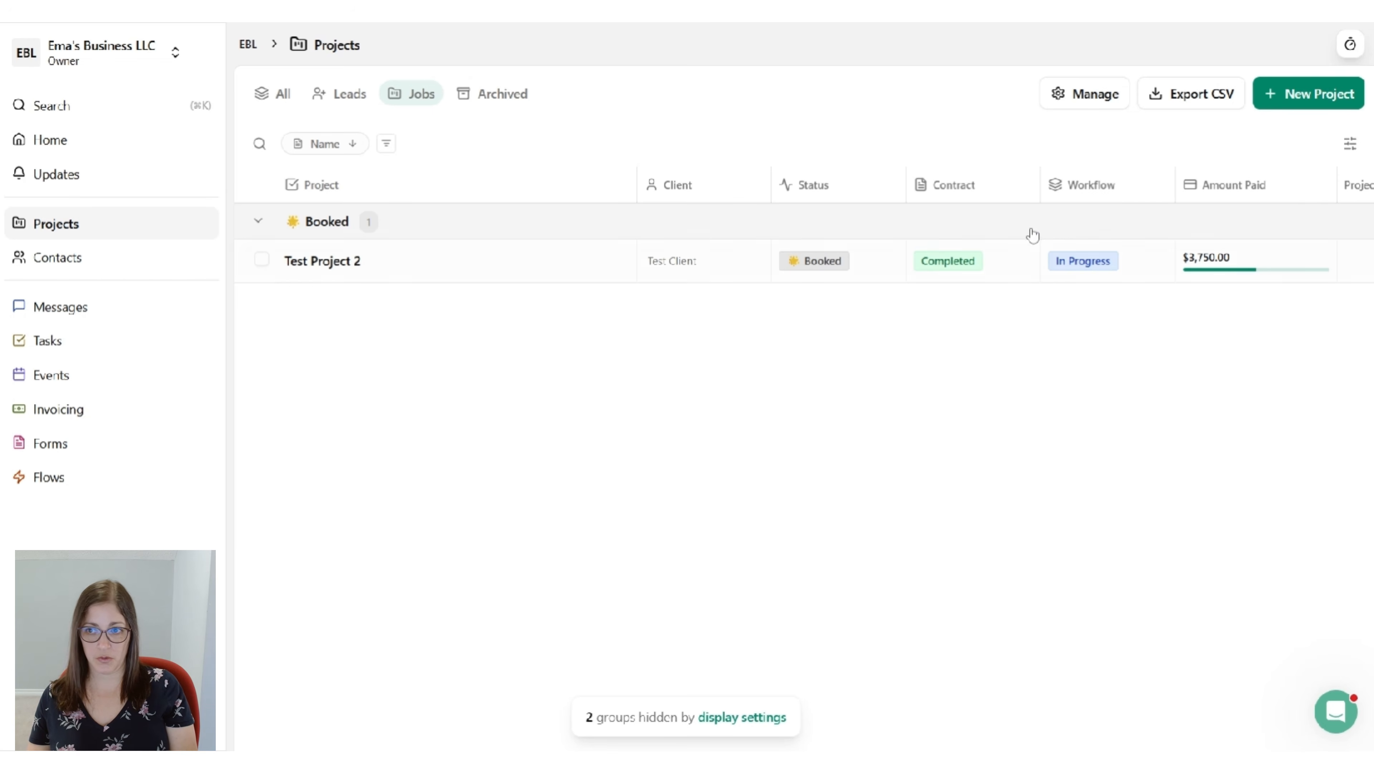
{"action": "left_click", "coordinate": [1351, 146]}
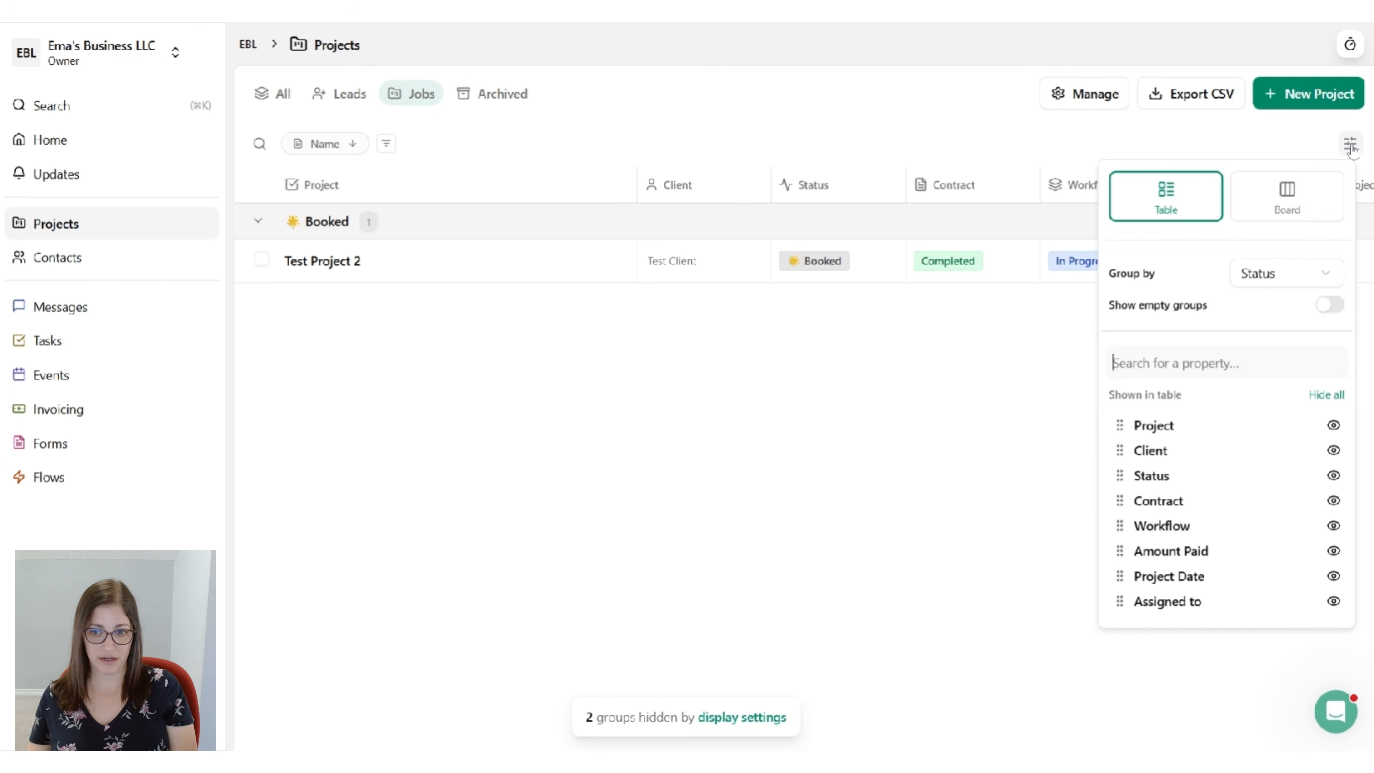
{"action": "left_click", "coordinate": [1270, 208]}
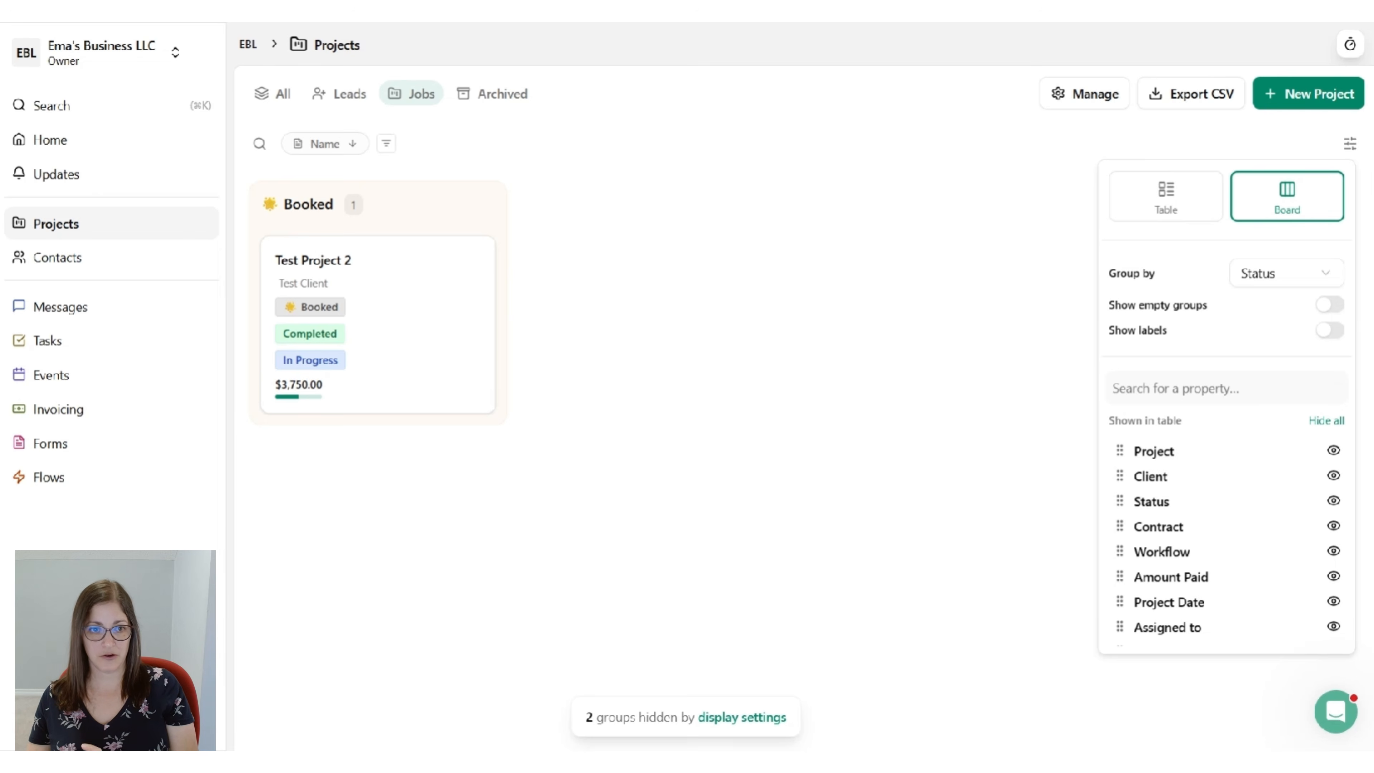
{"action": "left_click", "coordinate": [1186, 198]}
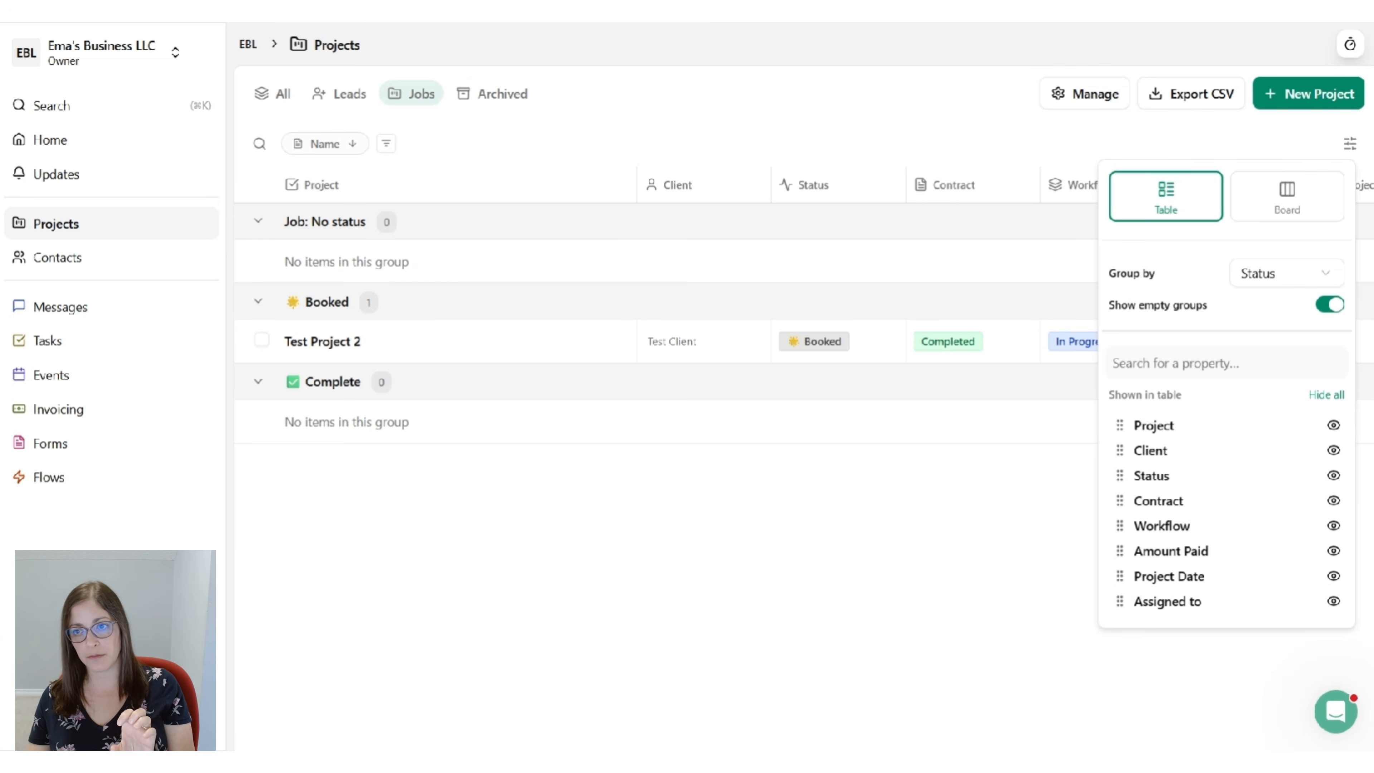
{"action": "left_click", "coordinate": [1290, 206]}
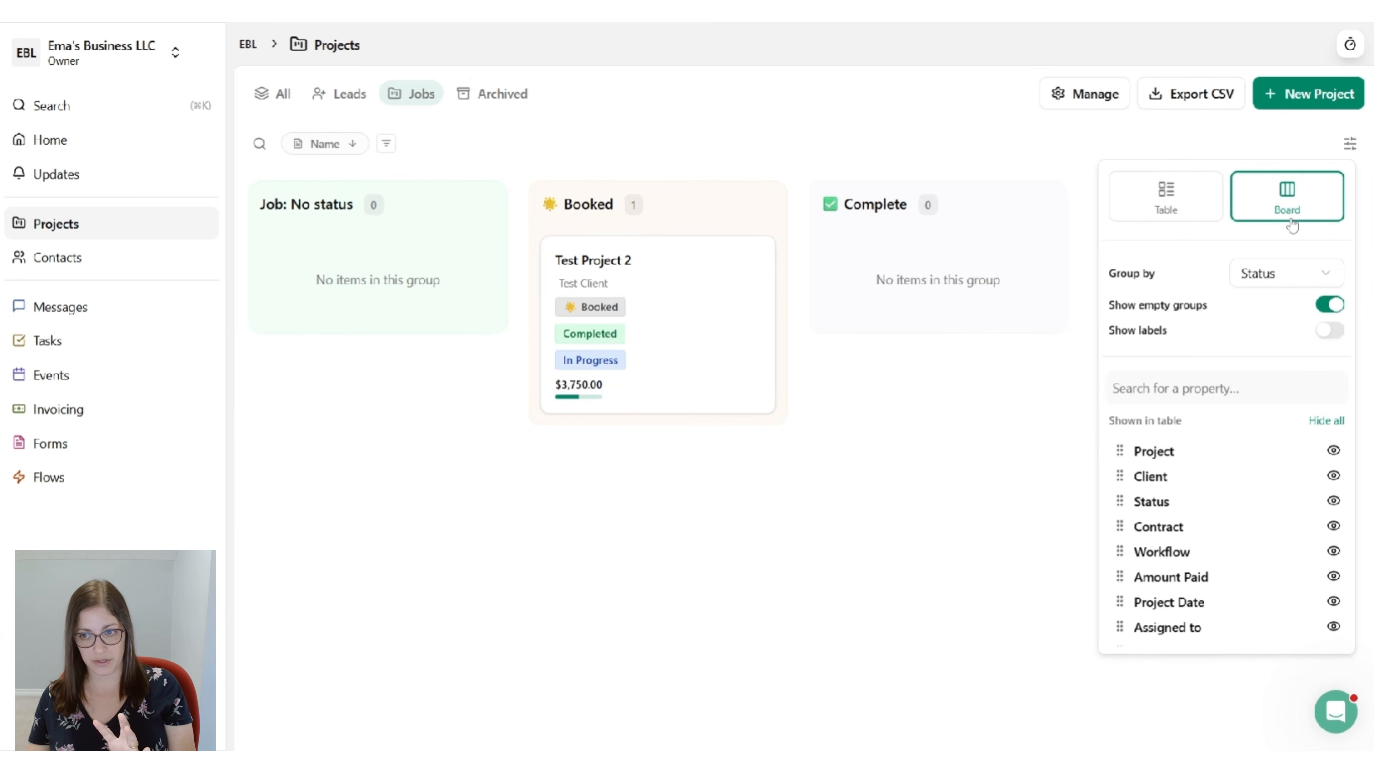
{"action": "left_click", "coordinate": [1264, 283]}
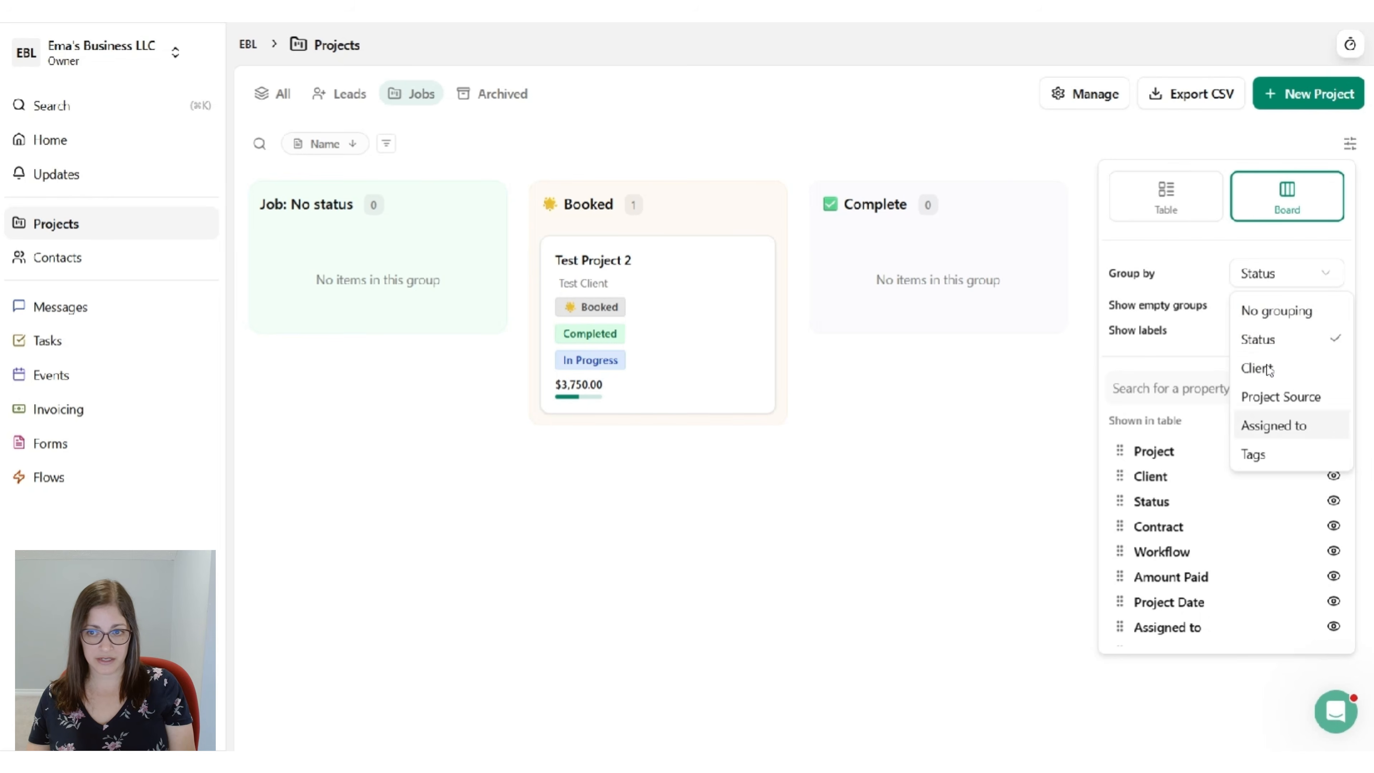
{"action": "left_click", "coordinate": [1253, 210]}
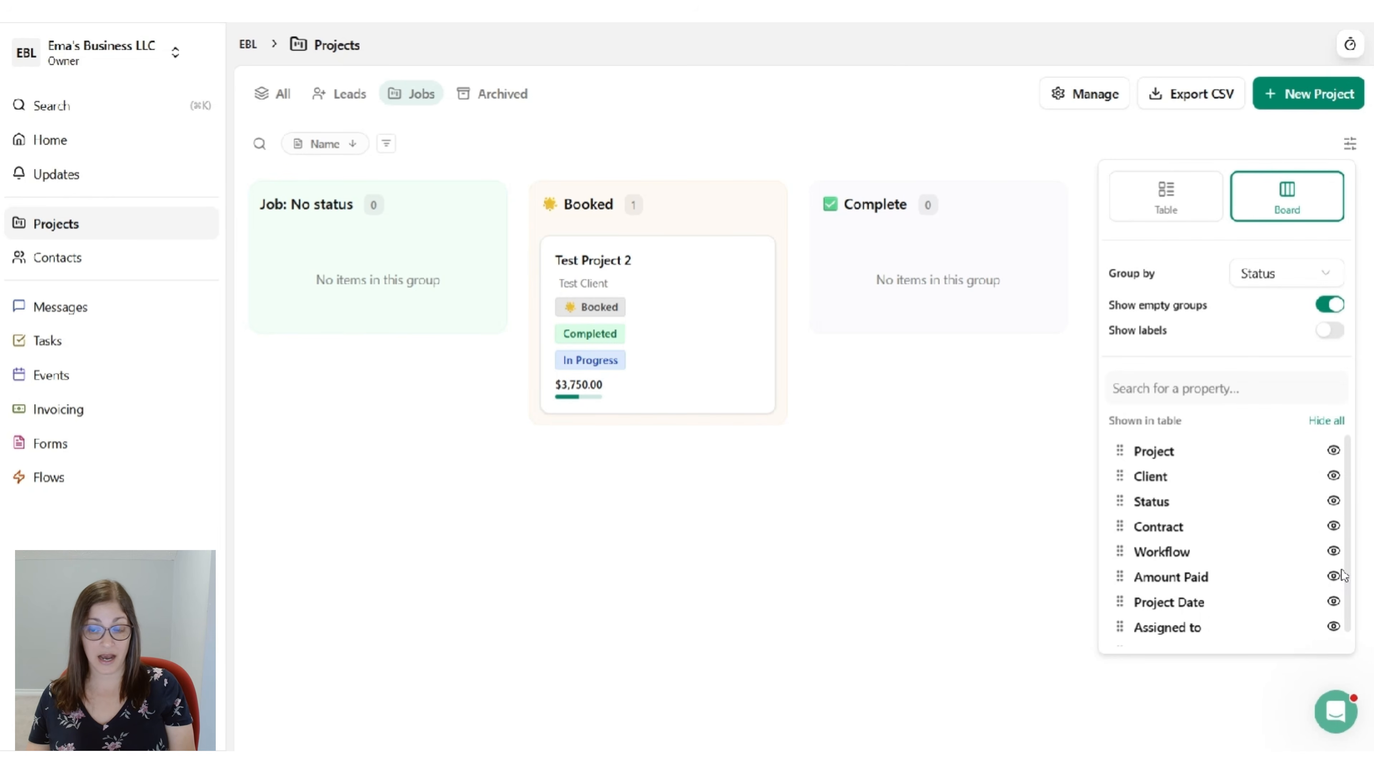
Hide the Assigned to and Status properties from the job cards on the board
{"action": "left_click", "coordinate": [1334, 627]}
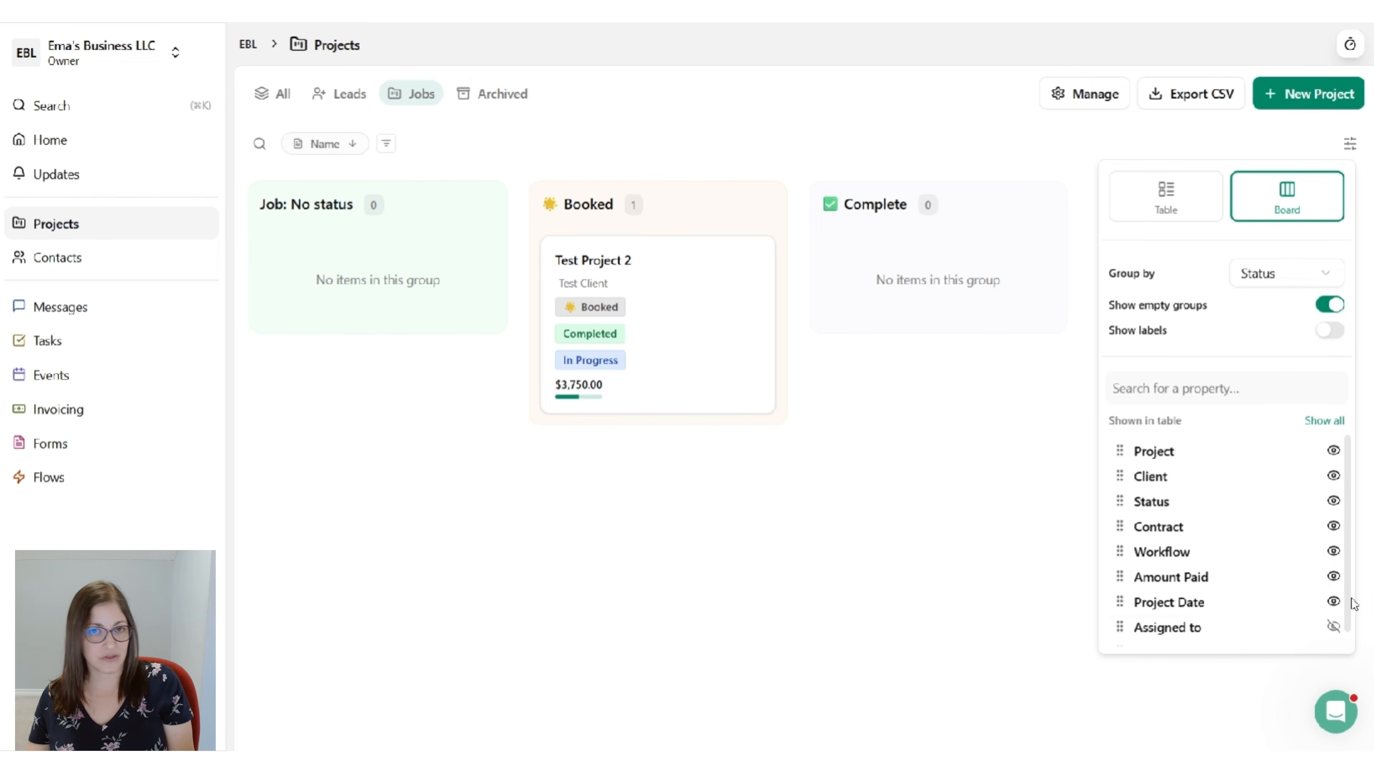
{"action": "scroll", "coordinate": [1284, 592], "scroll_direction": "down", "scroll_amount": 1}
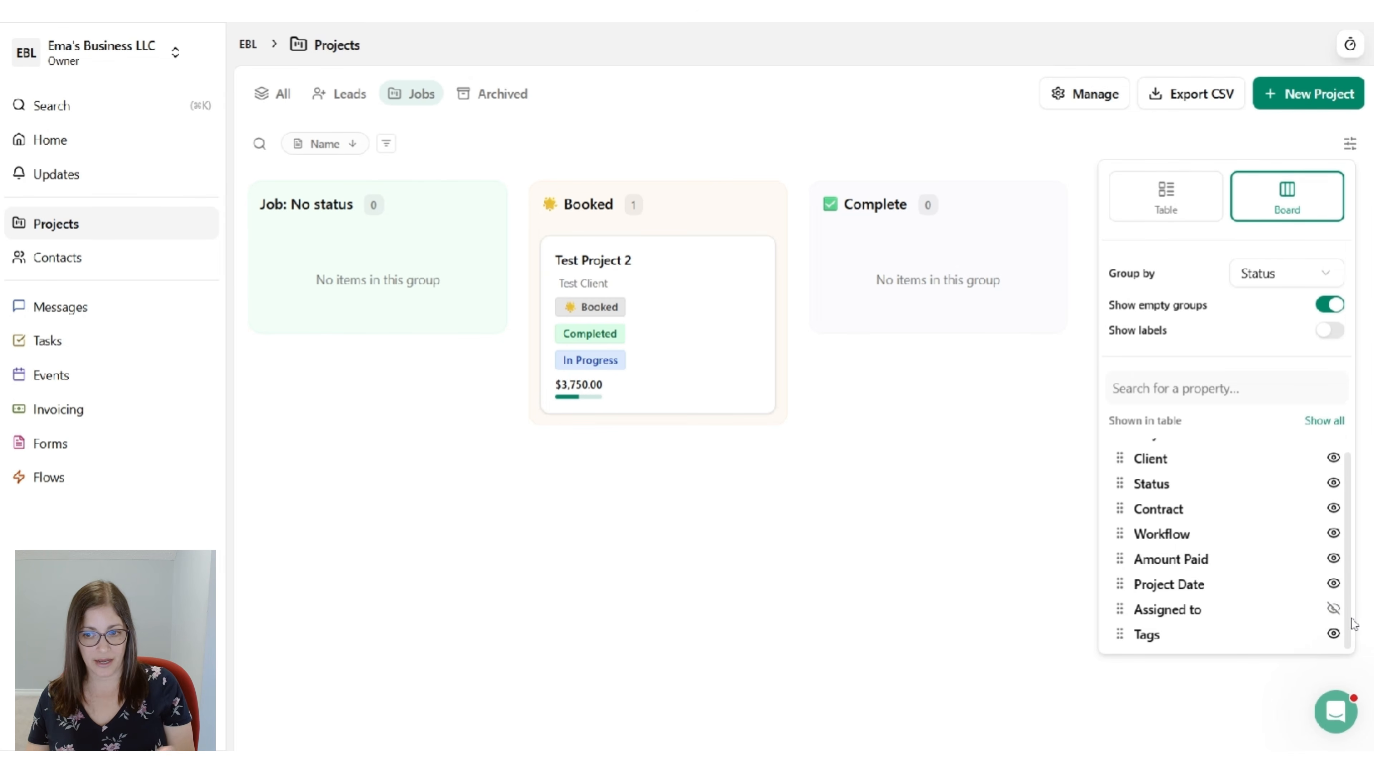
{"action": "scroll", "coordinate": [1336, 521], "scroll_direction": "up", "scroll_amount": 1}
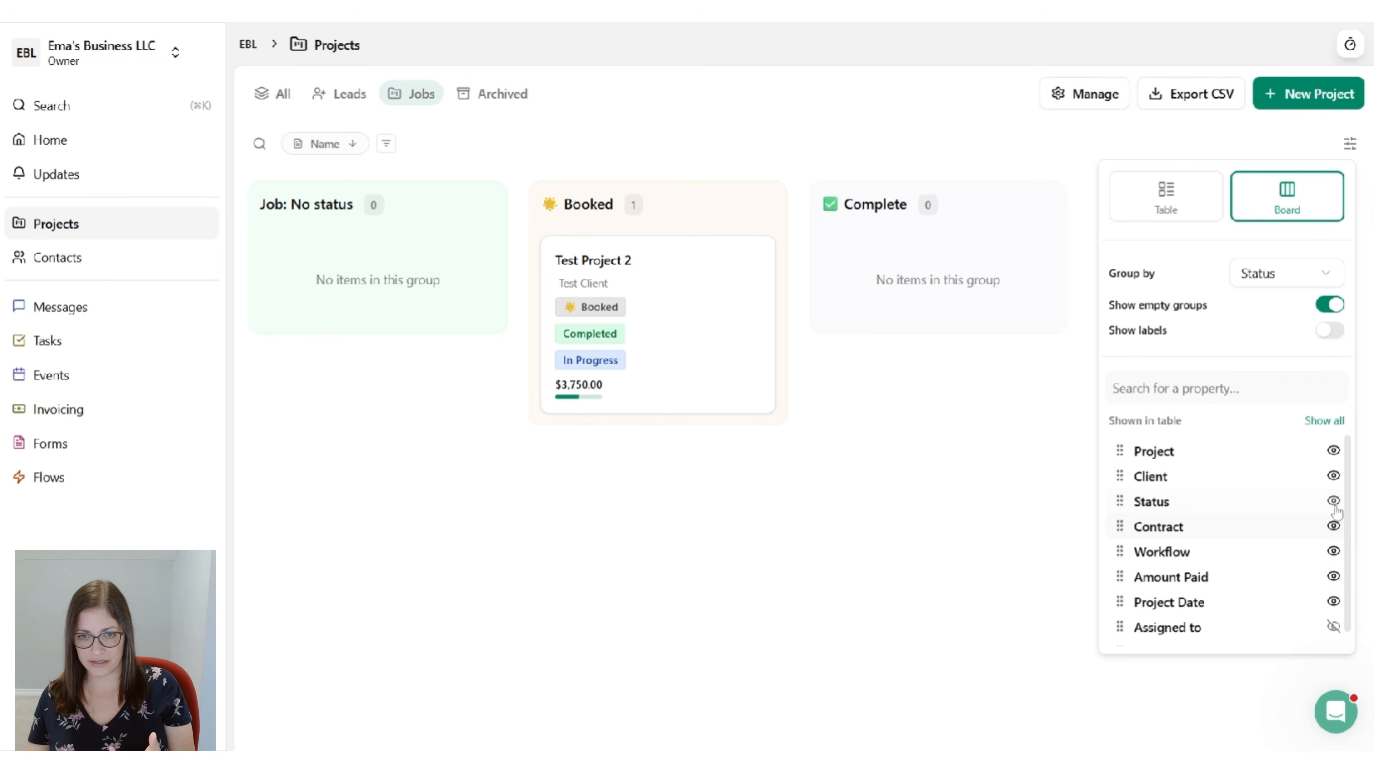
{"action": "left_click", "coordinate": [1334, 502]}
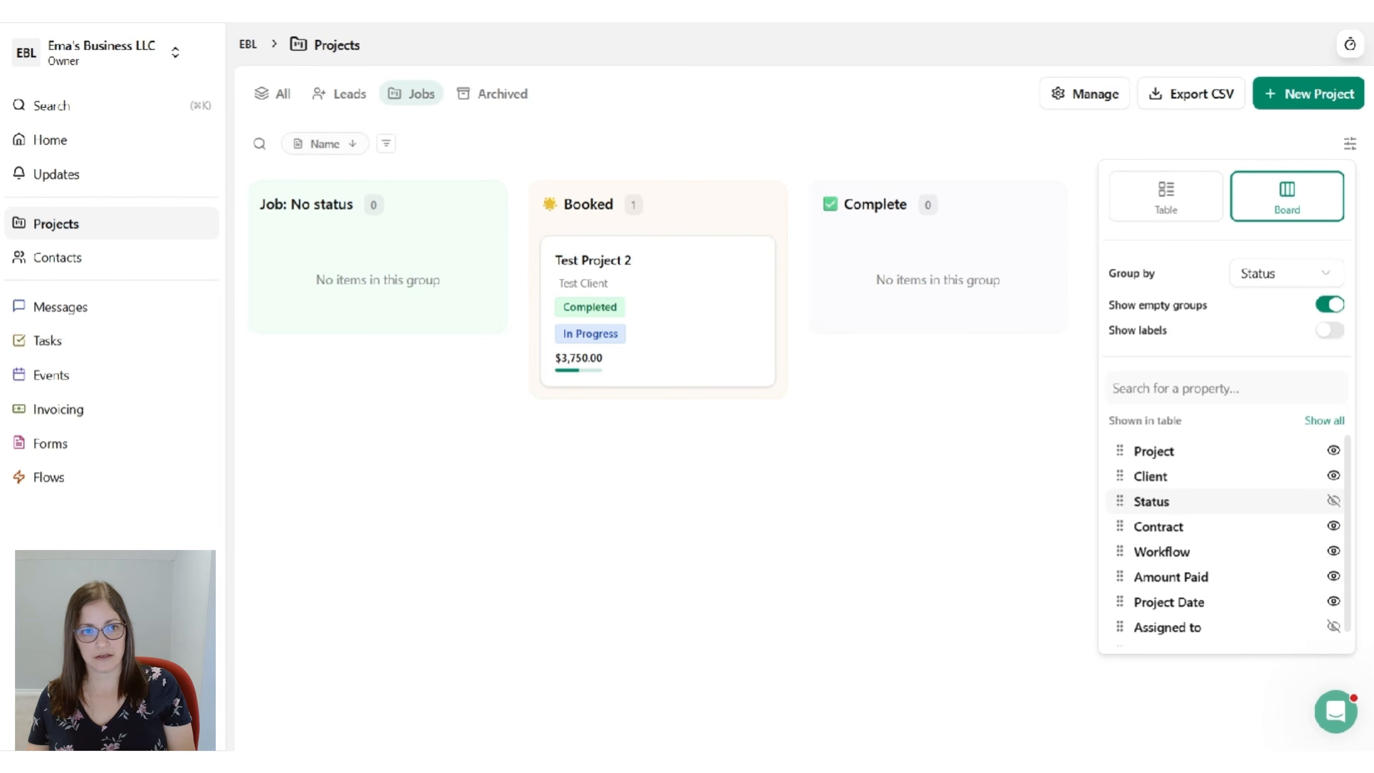
Compare the project boards for all projects, leads and jobs
{"action": "left_click", "coordinate": [286, 102]}
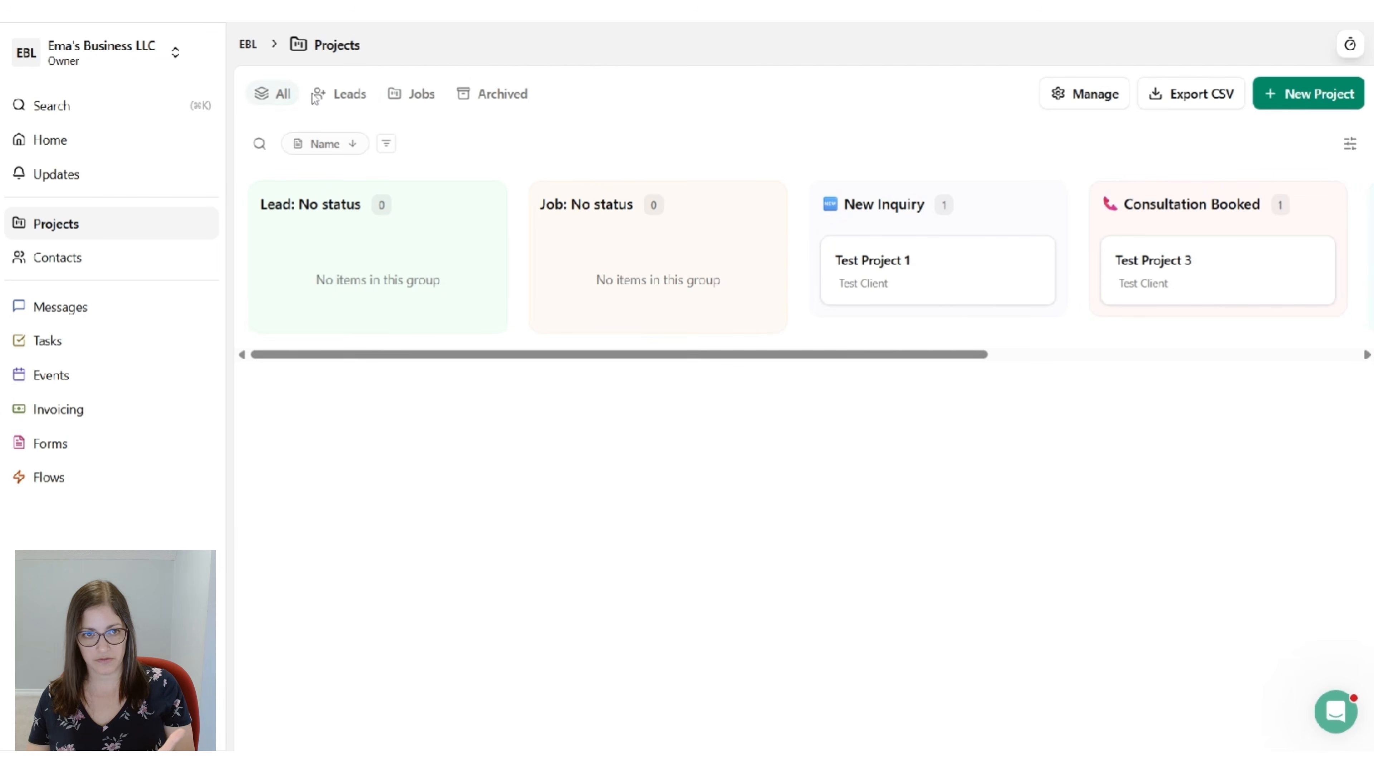
{"action": "left_click", "coordinate": [346, 95]}
{"action": "left_click", "coordinate": [403, 97]}
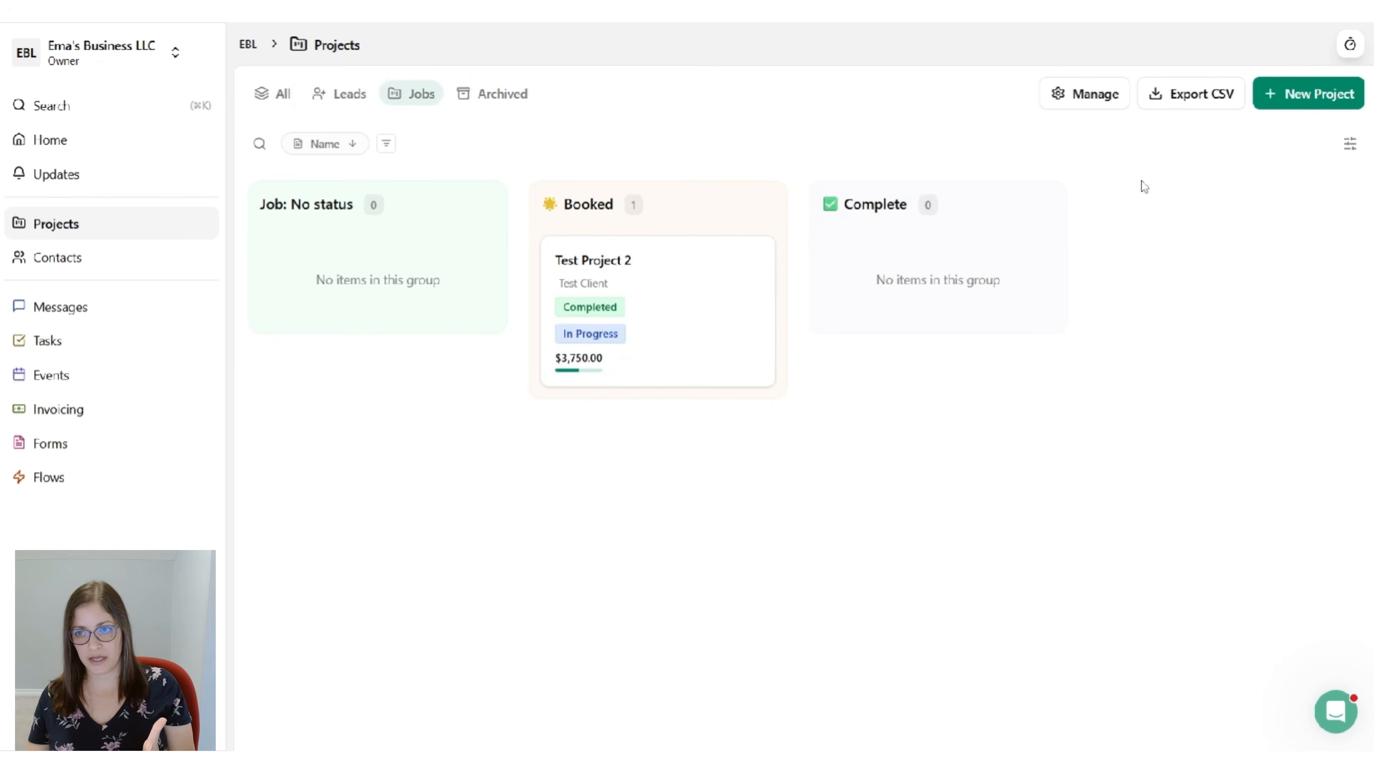
Hide the empty groups in the jobs view and preview the table layout before switching back to the board
{"action": "left_click", "coordinate": [1351, 144]}
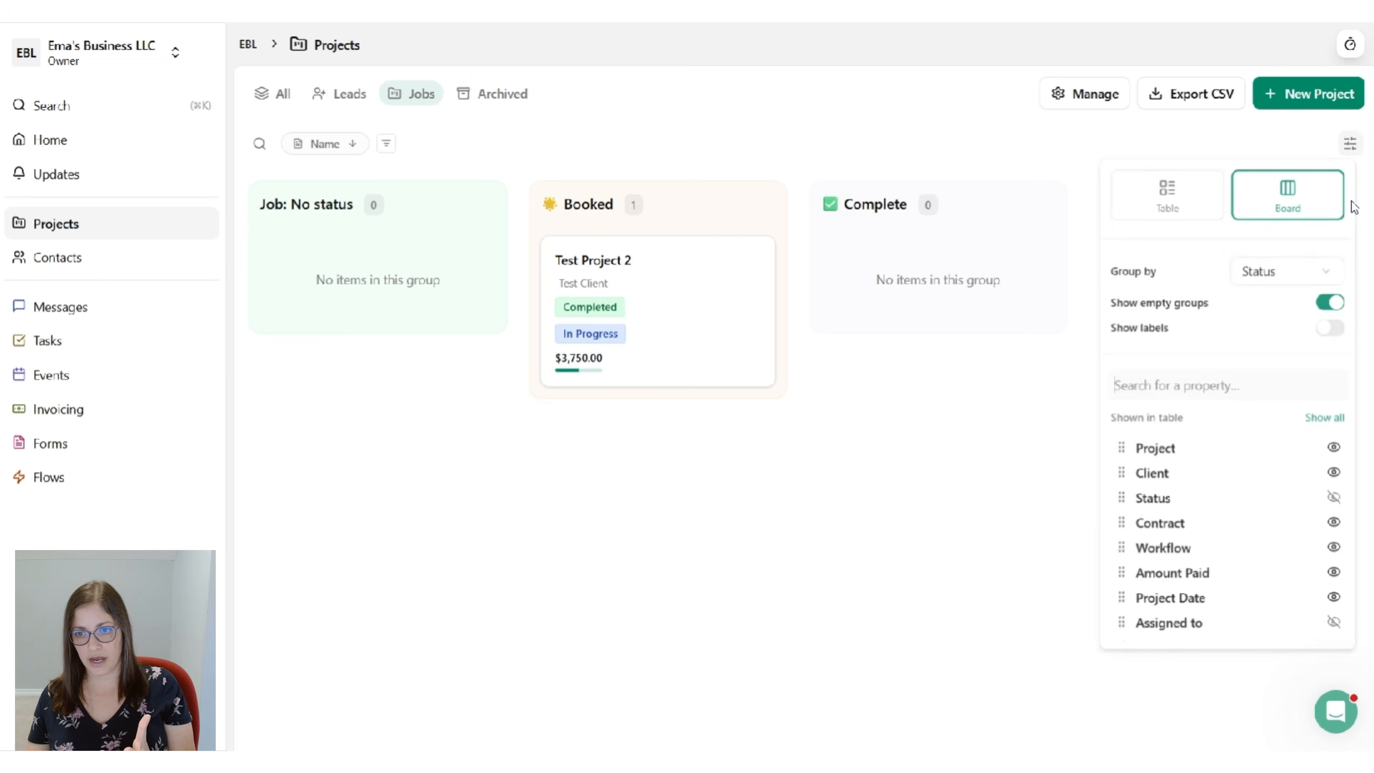
{"action": "left_click", "coordinate": [1323, 306]}
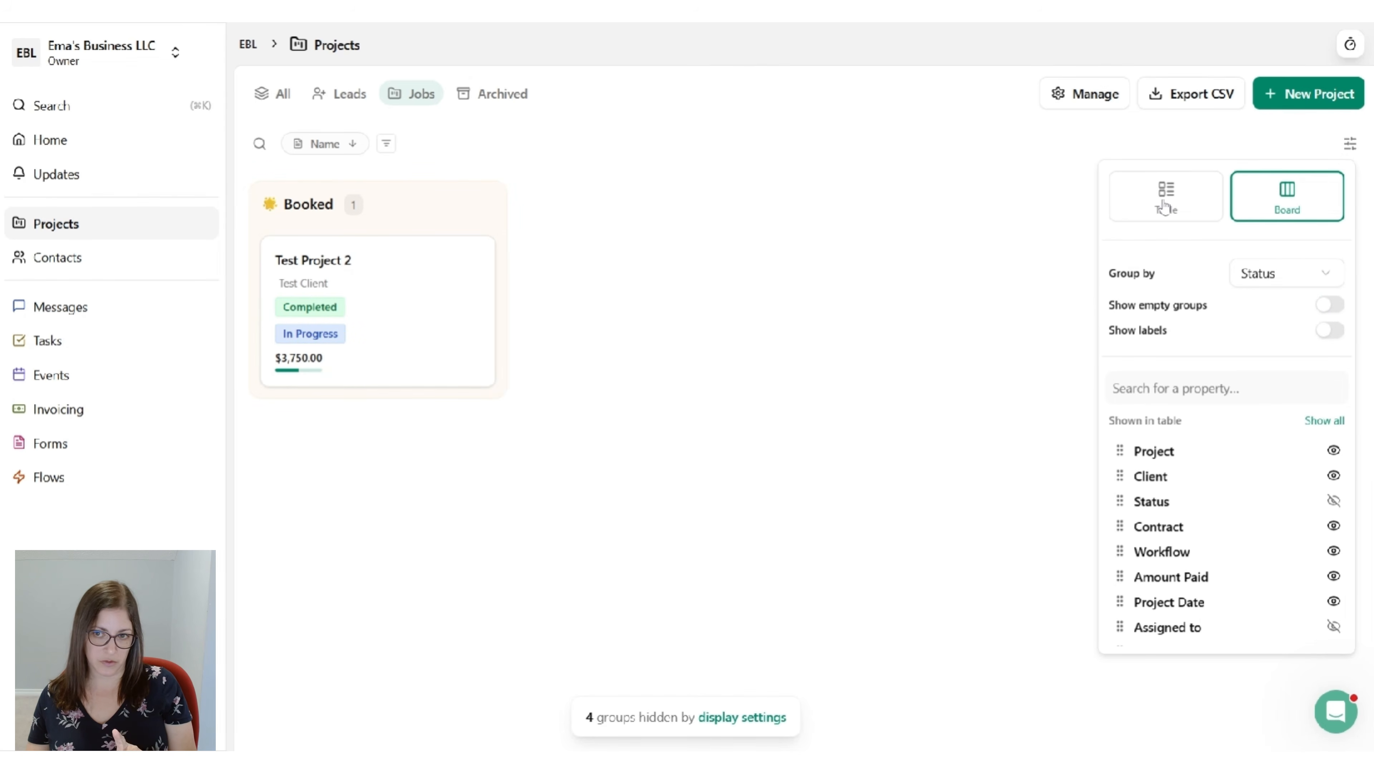
{"action": "left_click", "coordinate": [1187, 215]}
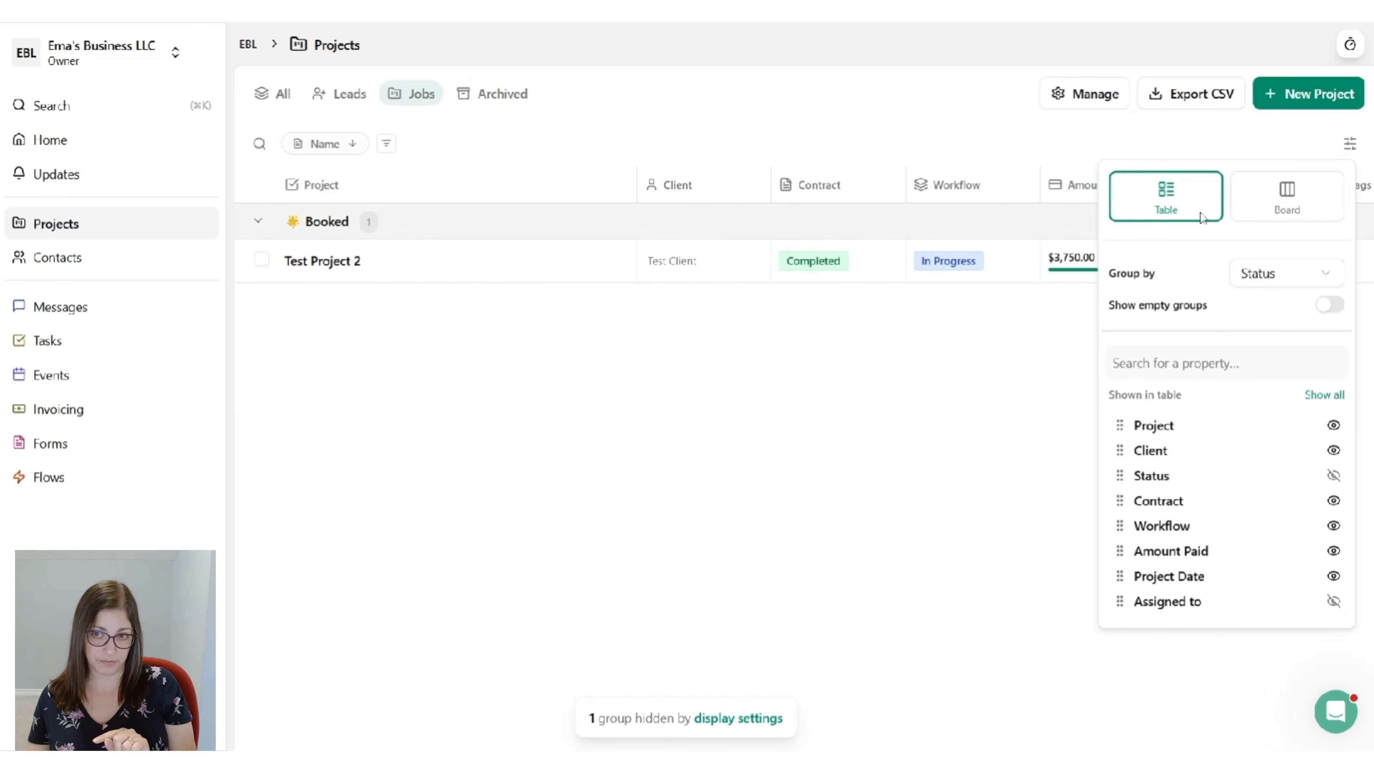
{"action": "left_click", "coordinate": [1281, 216]}
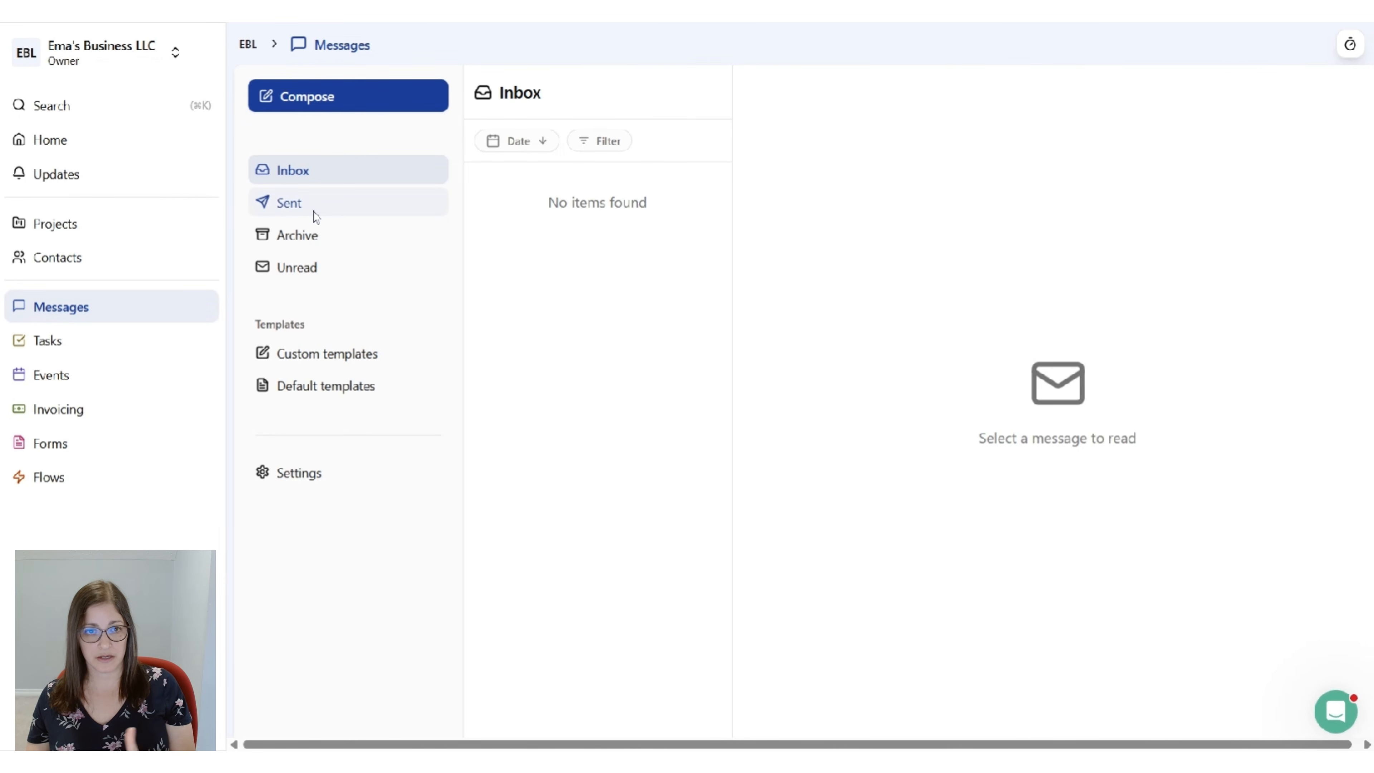
Look through the sent messages, the custom and default email templates, and the messages settings
{"action": "left_click", "coordinate": [293, 210]}
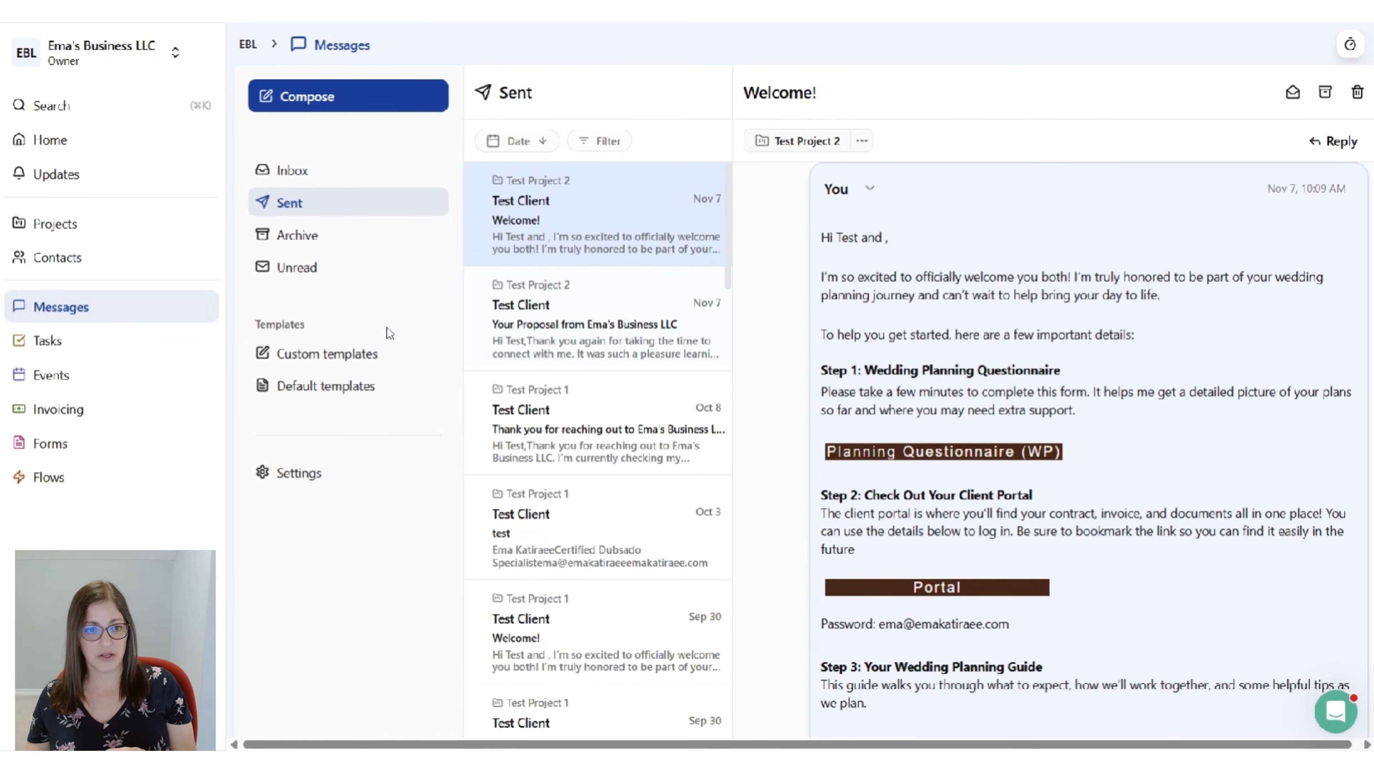
{"action": "left_click", "coordinate": [343, 362]}
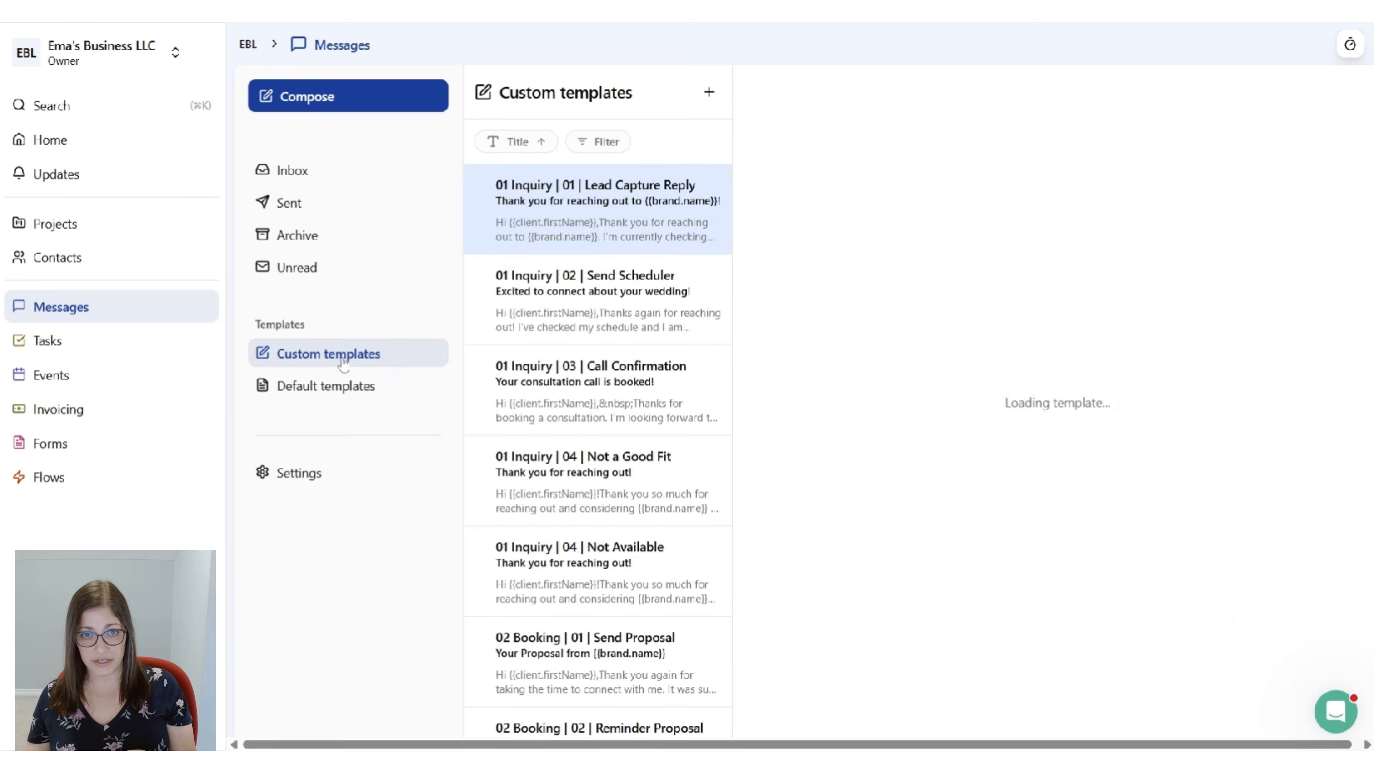
{"action": "left_click", "coordinate": [336, 398]}
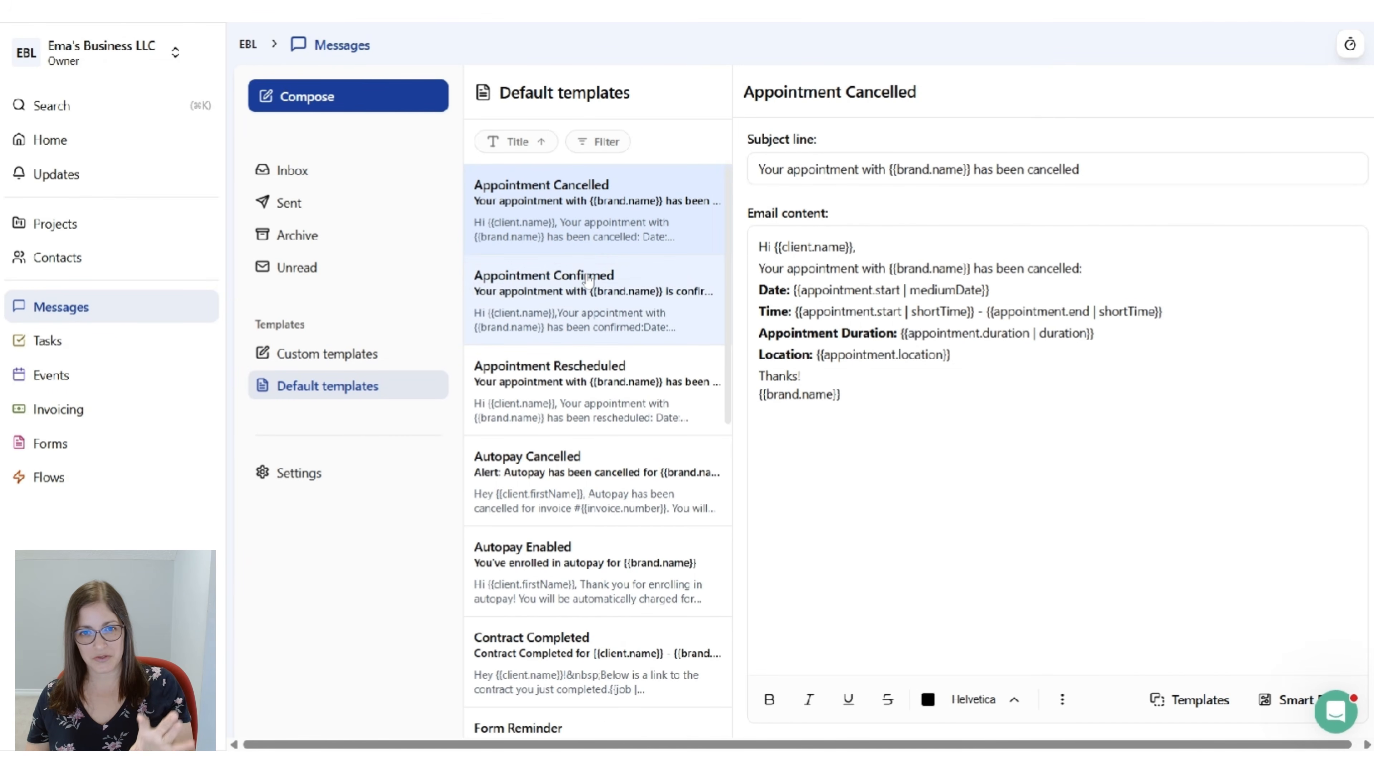
{"action": "scroll", "coordinate": [603, 312], "scroll_direction": "down", "scroll_amount": 15}
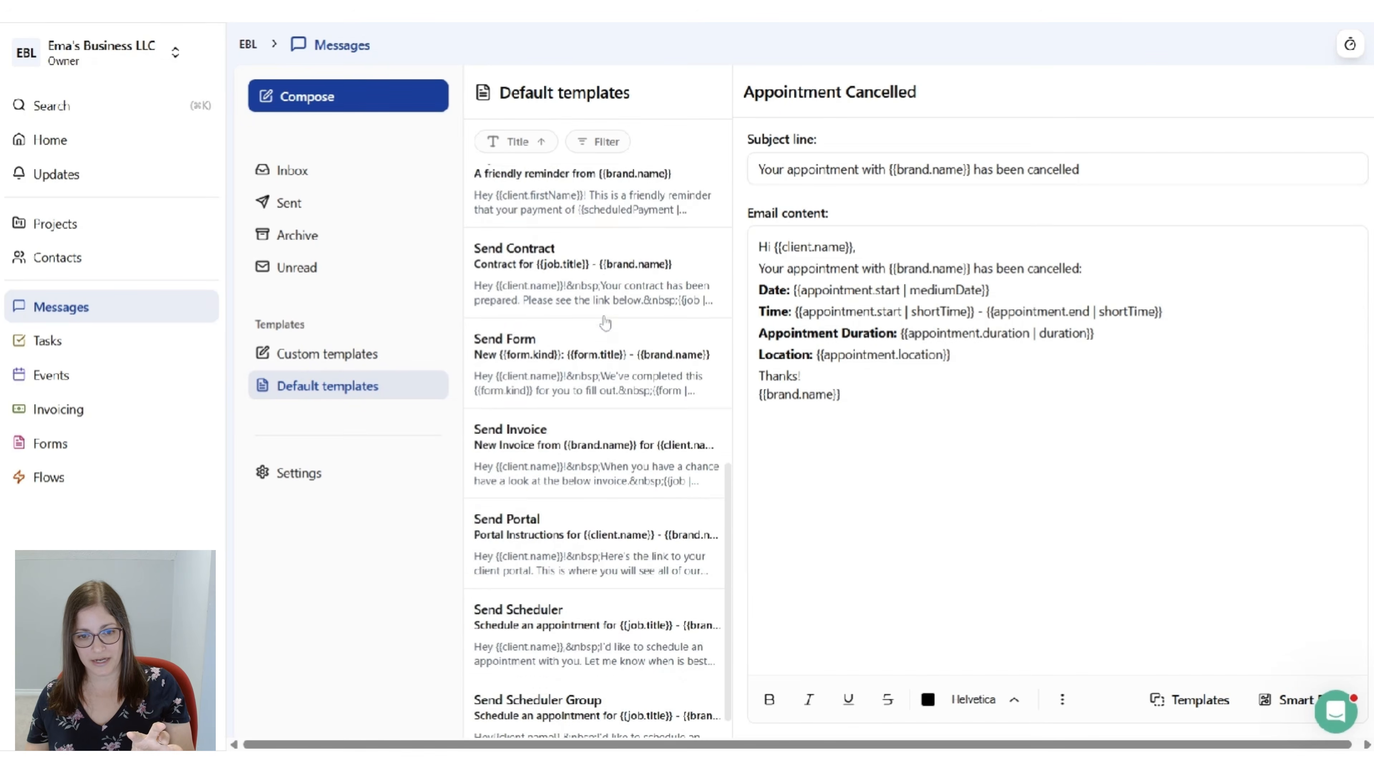
{"action": "scroll", "coordinate": [605, 320], "scroll_direction": "up", "scroll_amount": 15}
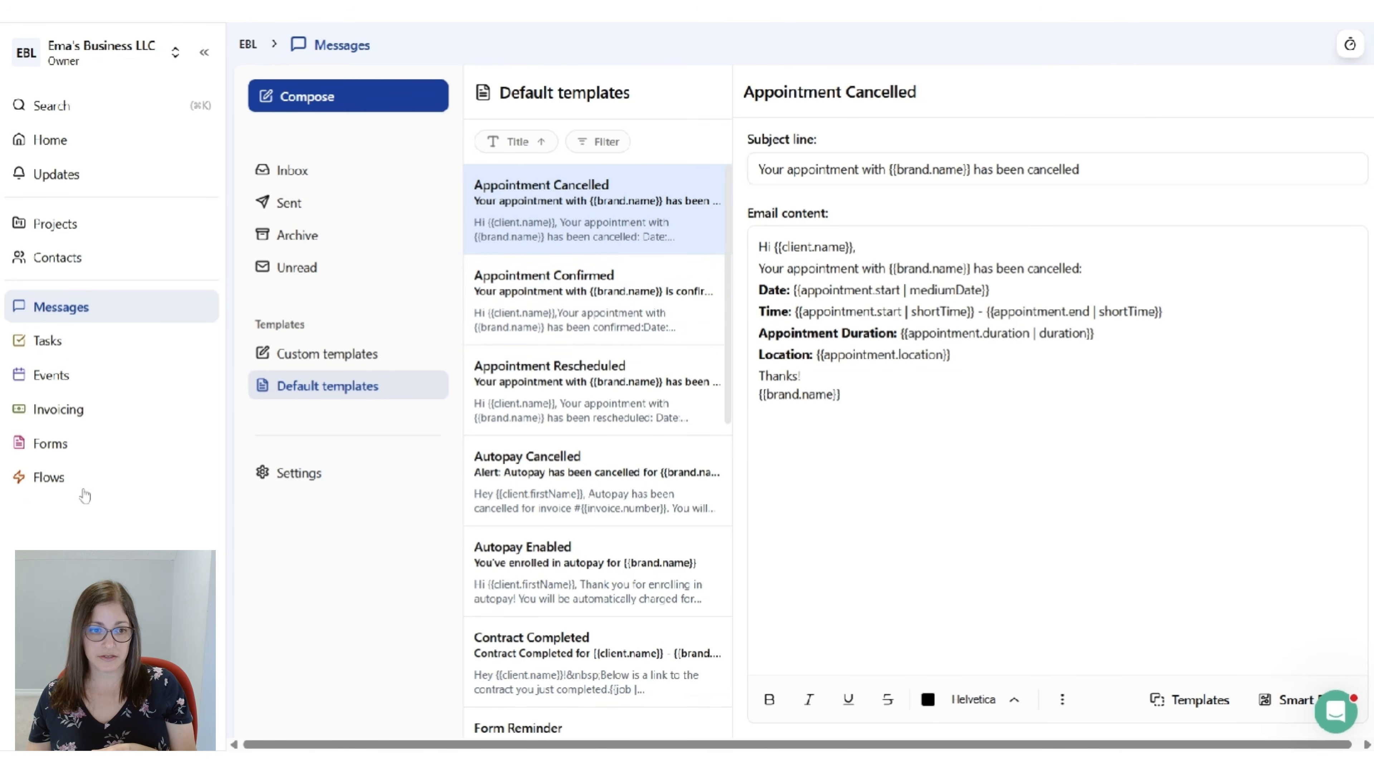
{"action": "left_click", "coordinate": [300, 484]}
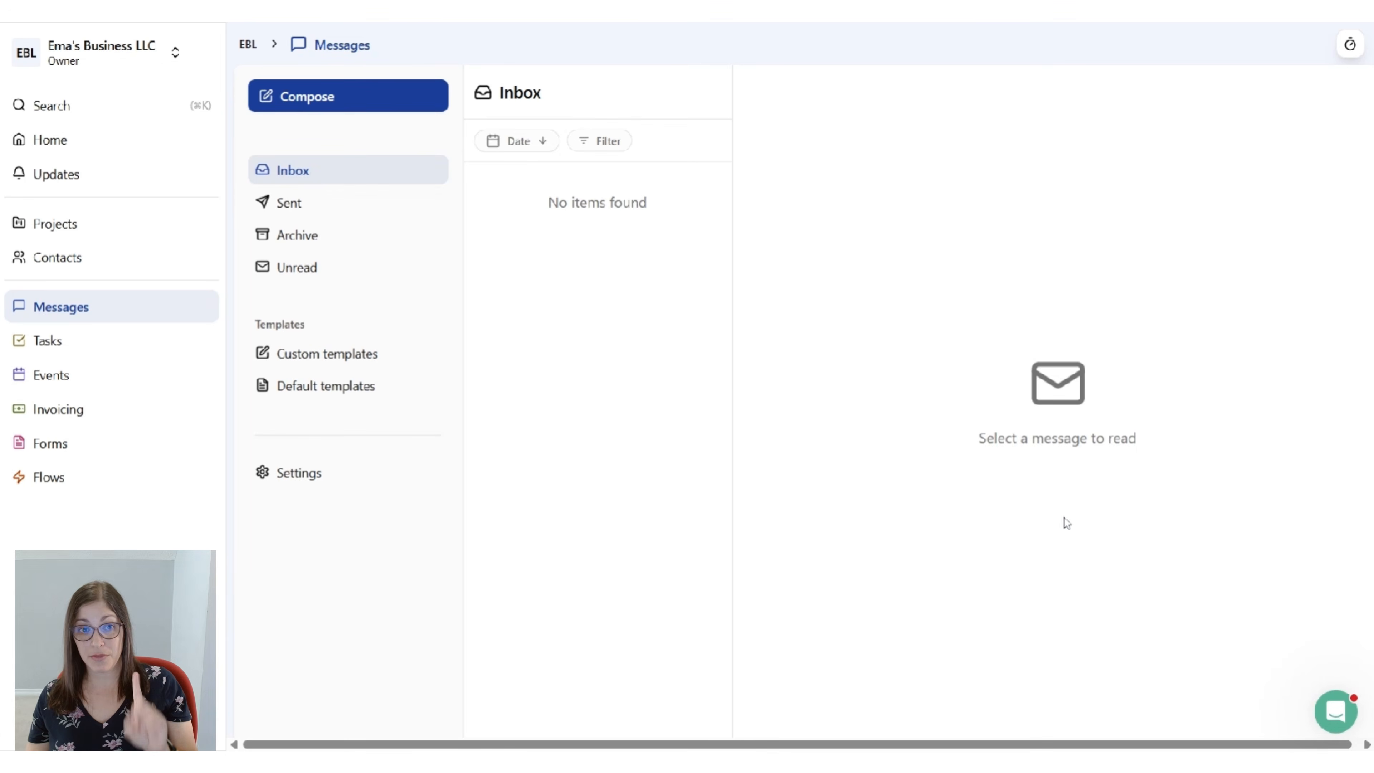
Start composing a new message, add the first suggested client as recipient and remove that recipient
{"action": "left_click", "coordinate": [278, 104]}
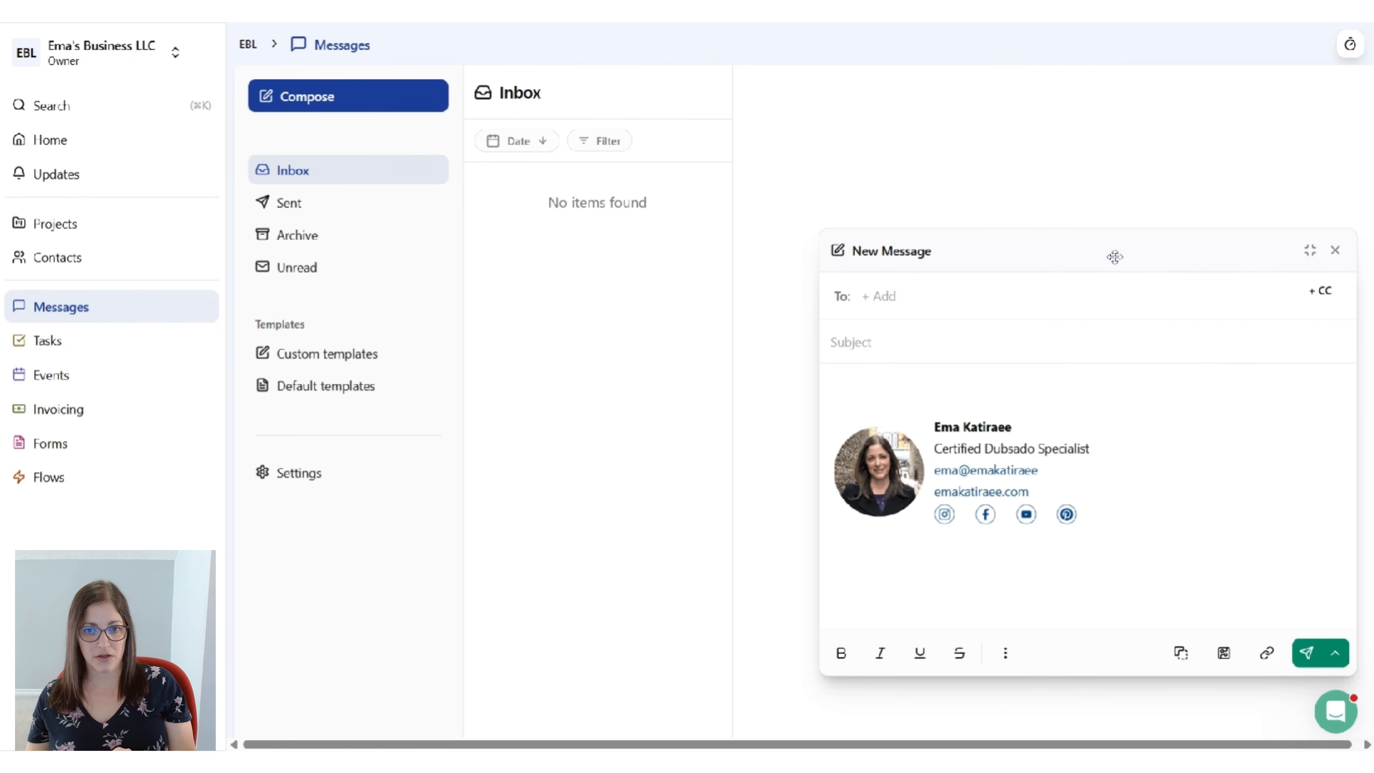
{"action": "left_click", "coordinate": [879, 296]}
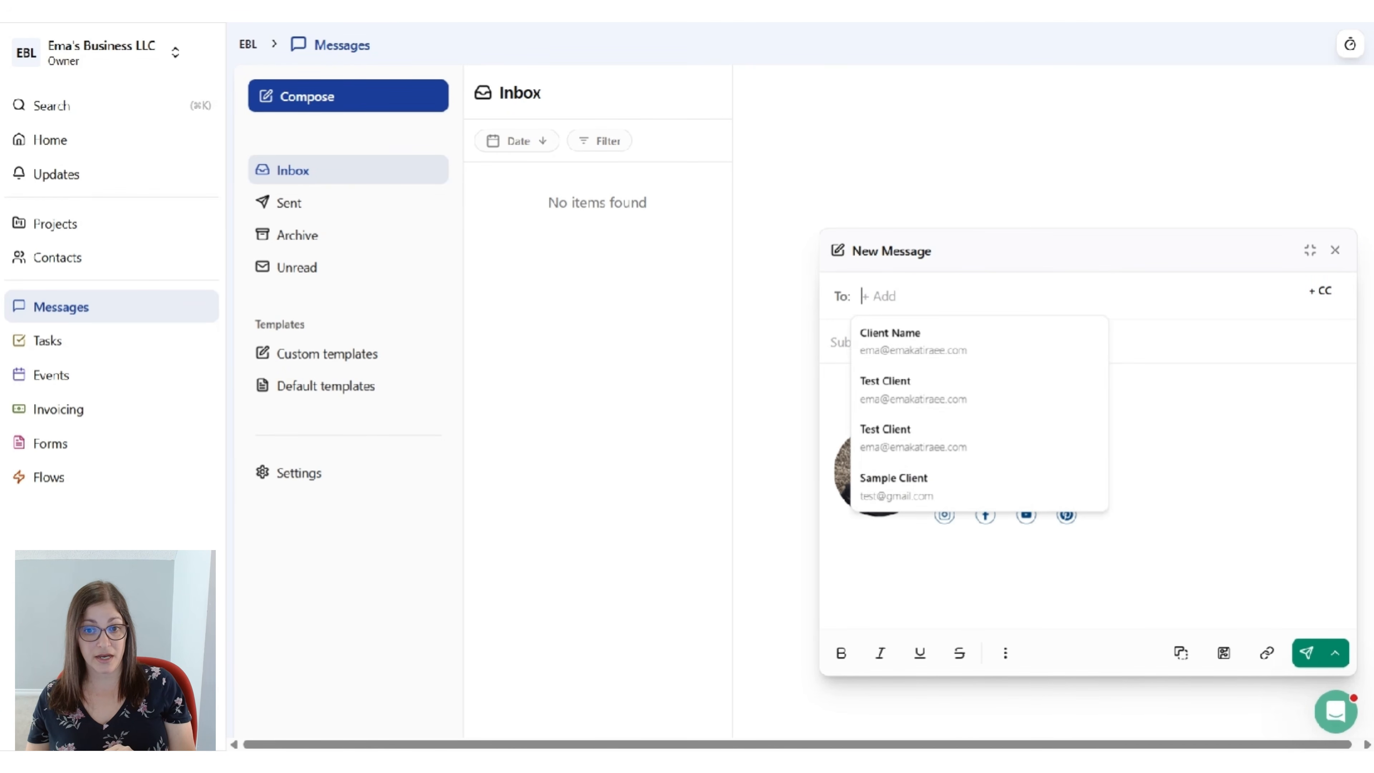
{"action": "left_click", "coordinate": [904, 331]}
{"action": "left_click", "coordinate": [905, 328]}
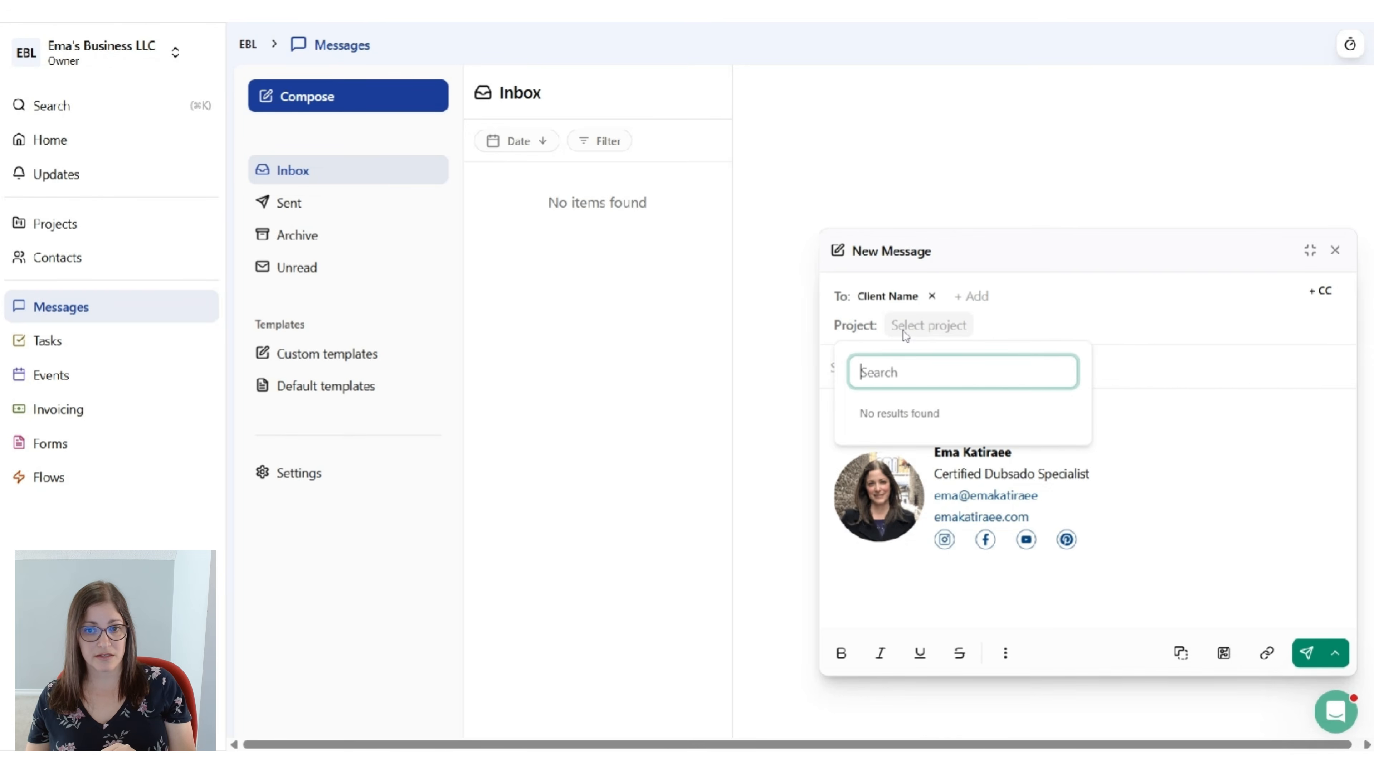
{"action": "left_click", "coordinate": [931, 296]}
{"action": "left_click", "coordinate": [932, 296]}
Address the new message to Test Client and link it to Test Project 1
{"action": "left_click", "coordinate": [879, 296]}
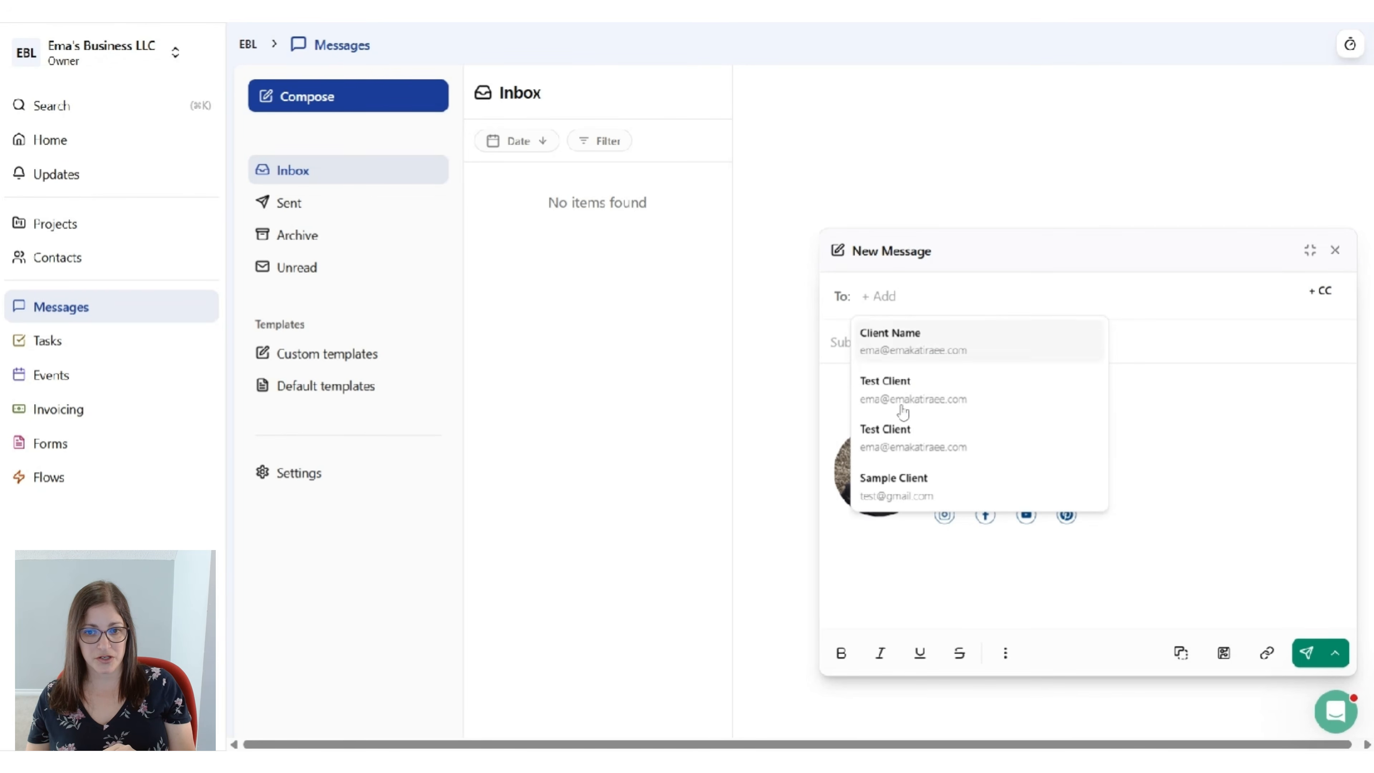
{"action": "left_click", "coordinate": [898, 432]}
{"action": "left_click", "coordinate": [914, 325]}
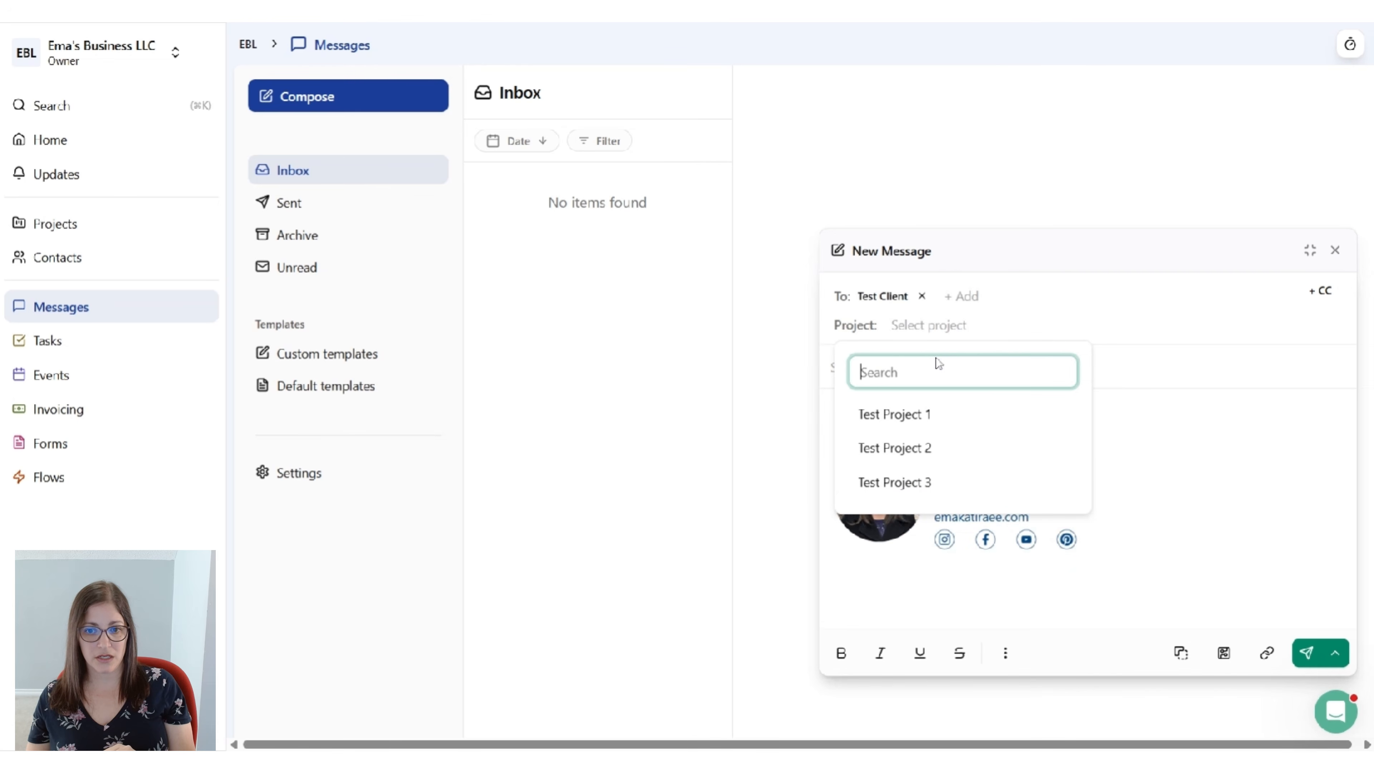
{"action": "left_click", "coordinate": [924, 417]}
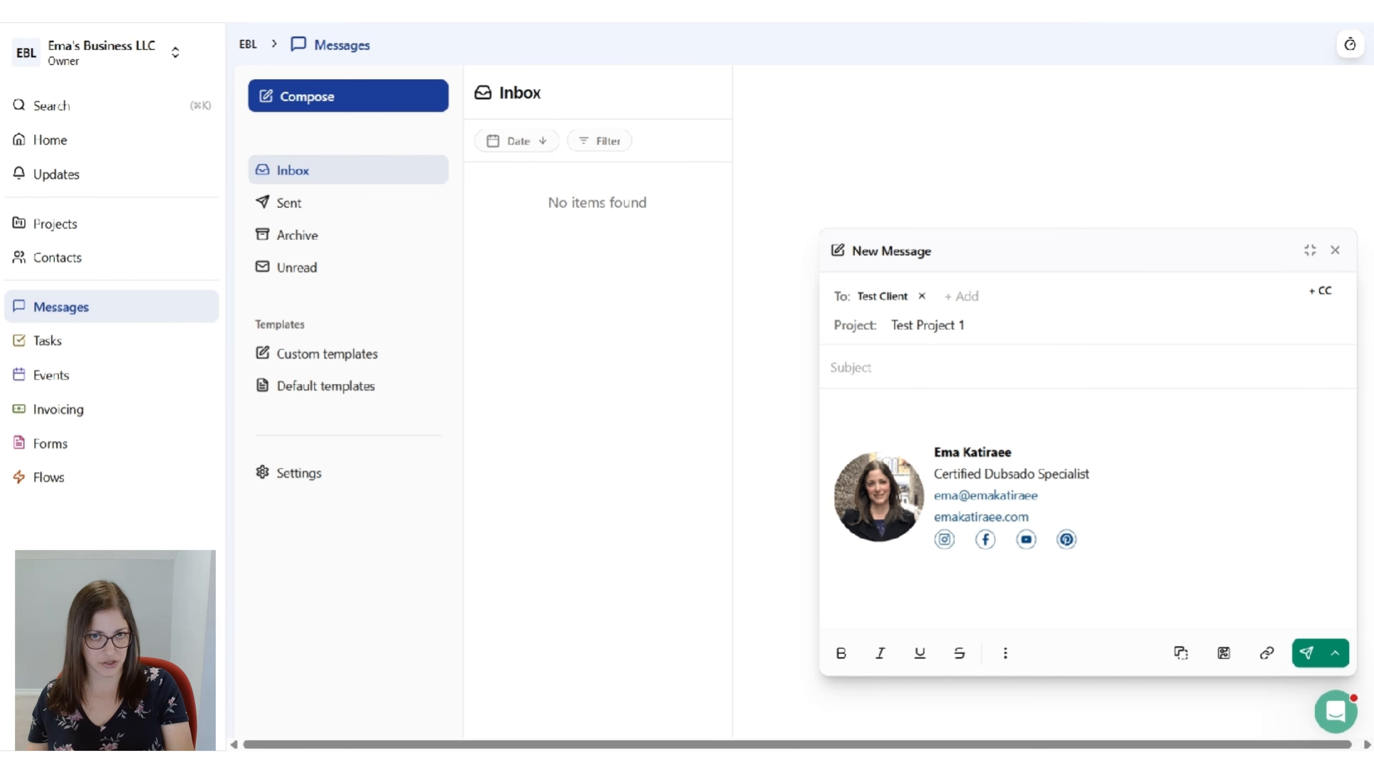
View the events calendar while keeping the message draft open, and return to the messages
{"action": "left_click", "coordinate": [87, 349]}
{"action": "left_click", "coordinate": [87, 381]}
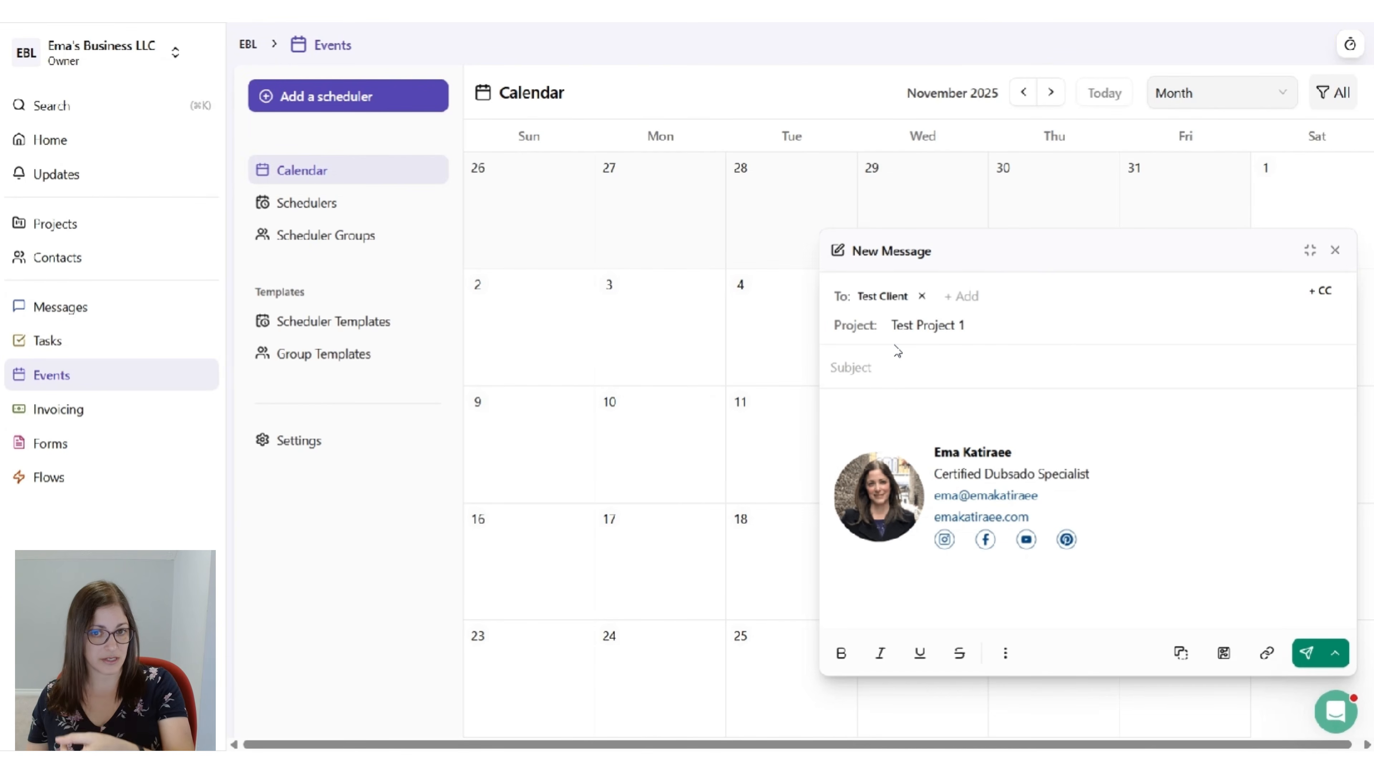
{"action": "left_click", "coordinate": [146, 314]}
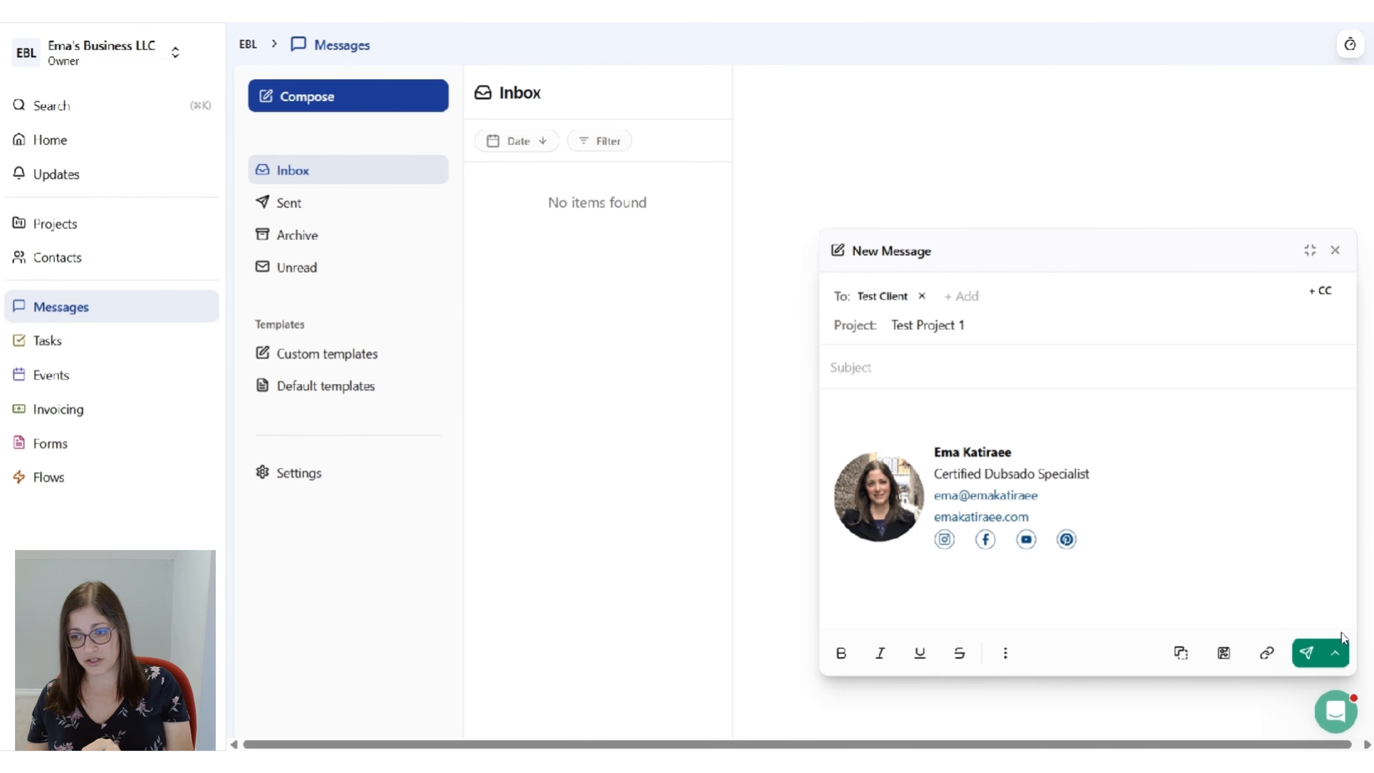
Choose a custom send time of Nov 20, 2025 at 2:30 PM for the message draft
{"action": "left_click", "coordinate": [1335, 654]}
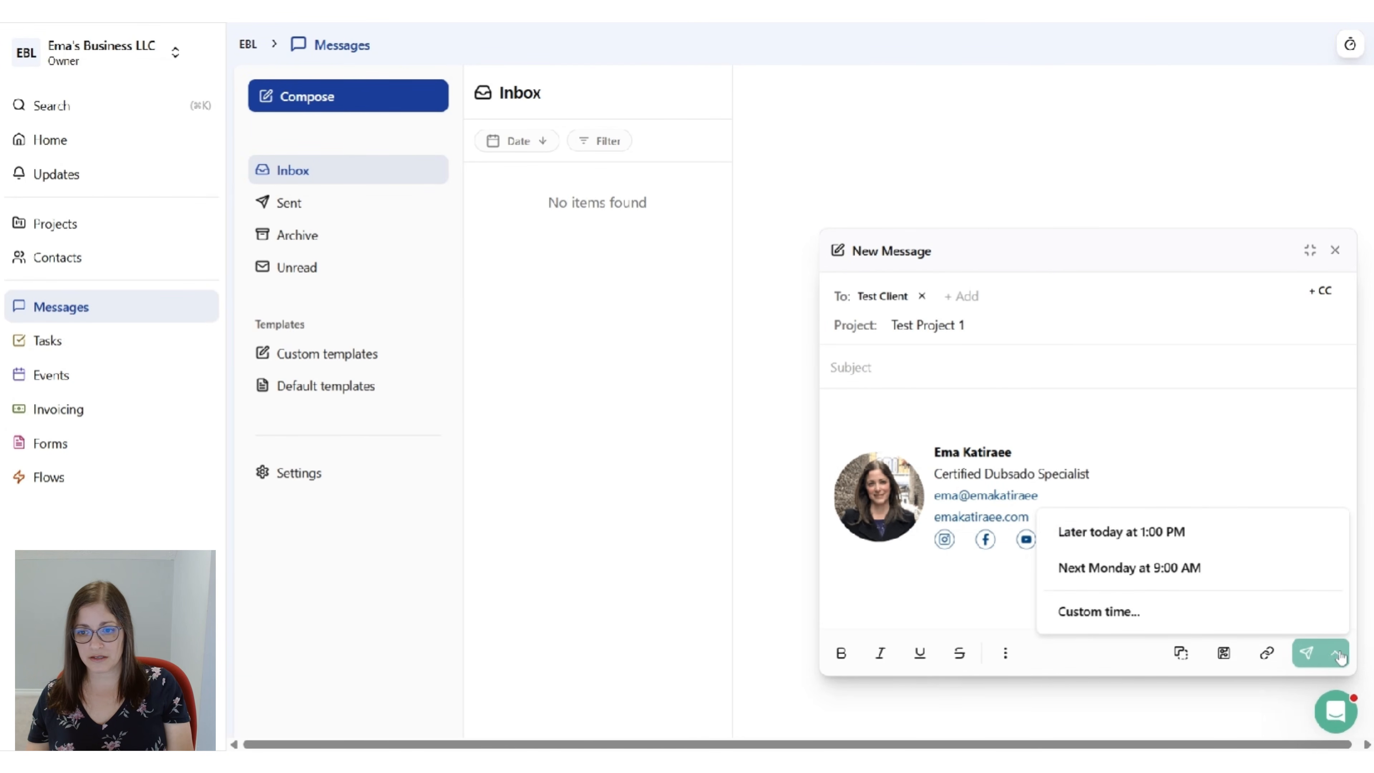
{"action": "left_click", "coordinate": [1098, 622]}
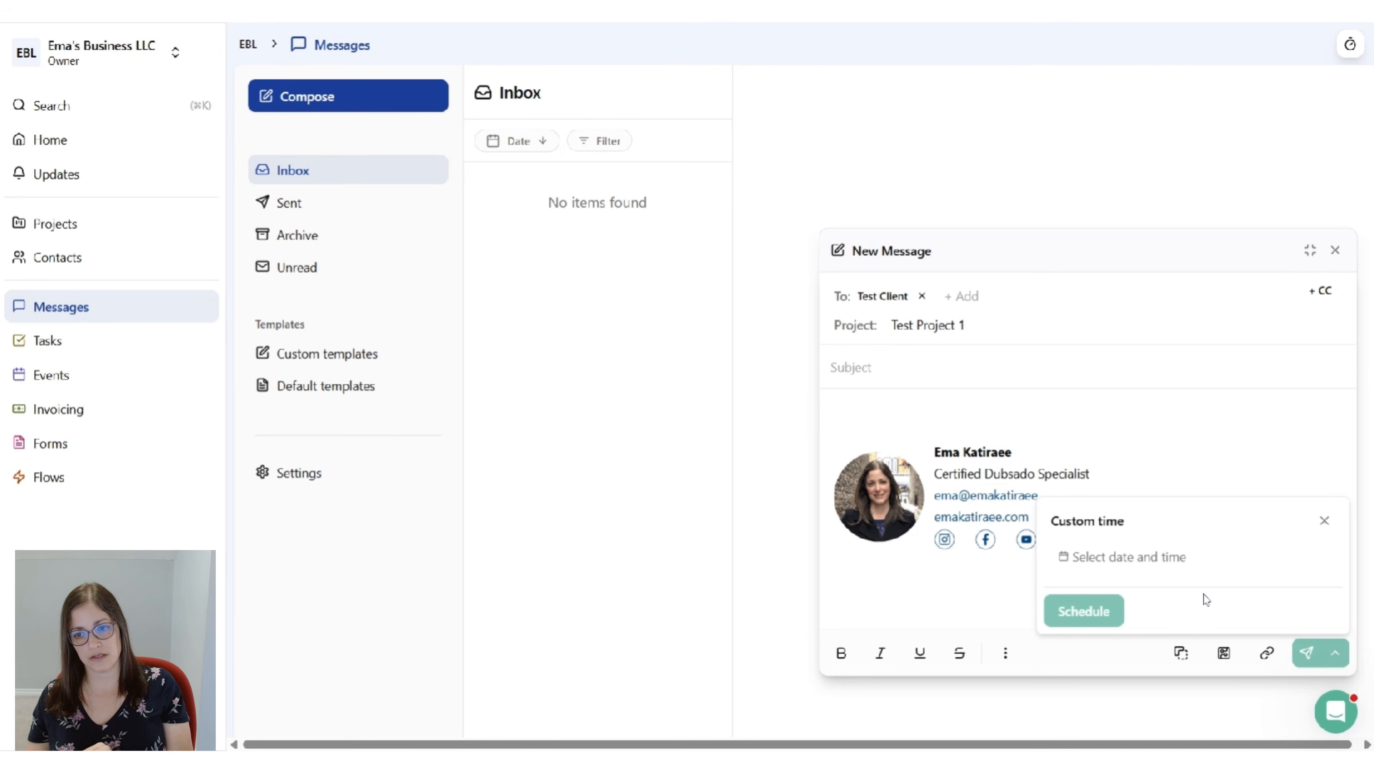
{"action": "left_click", "coordinate": [1165, 576]}
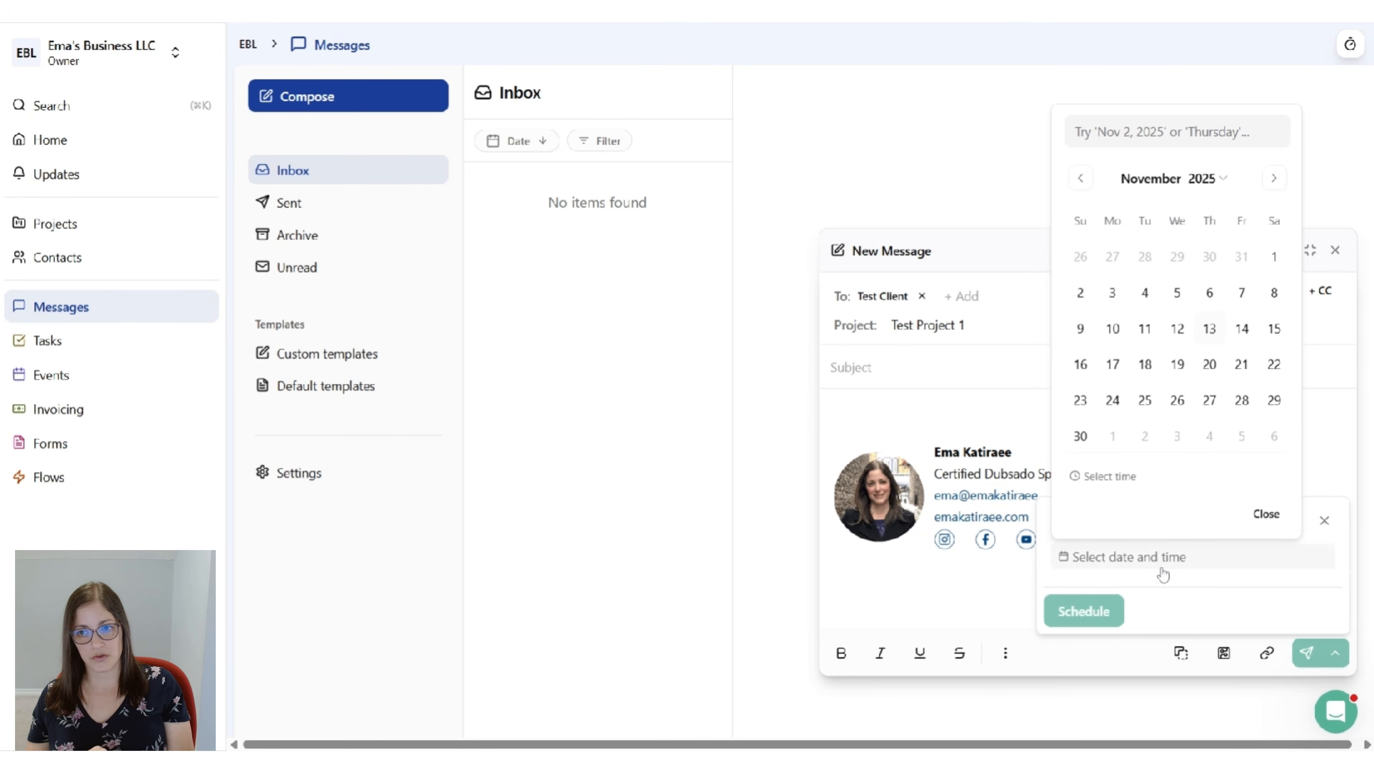
{"action": "left_click", "coordinate": [1211, 362]}
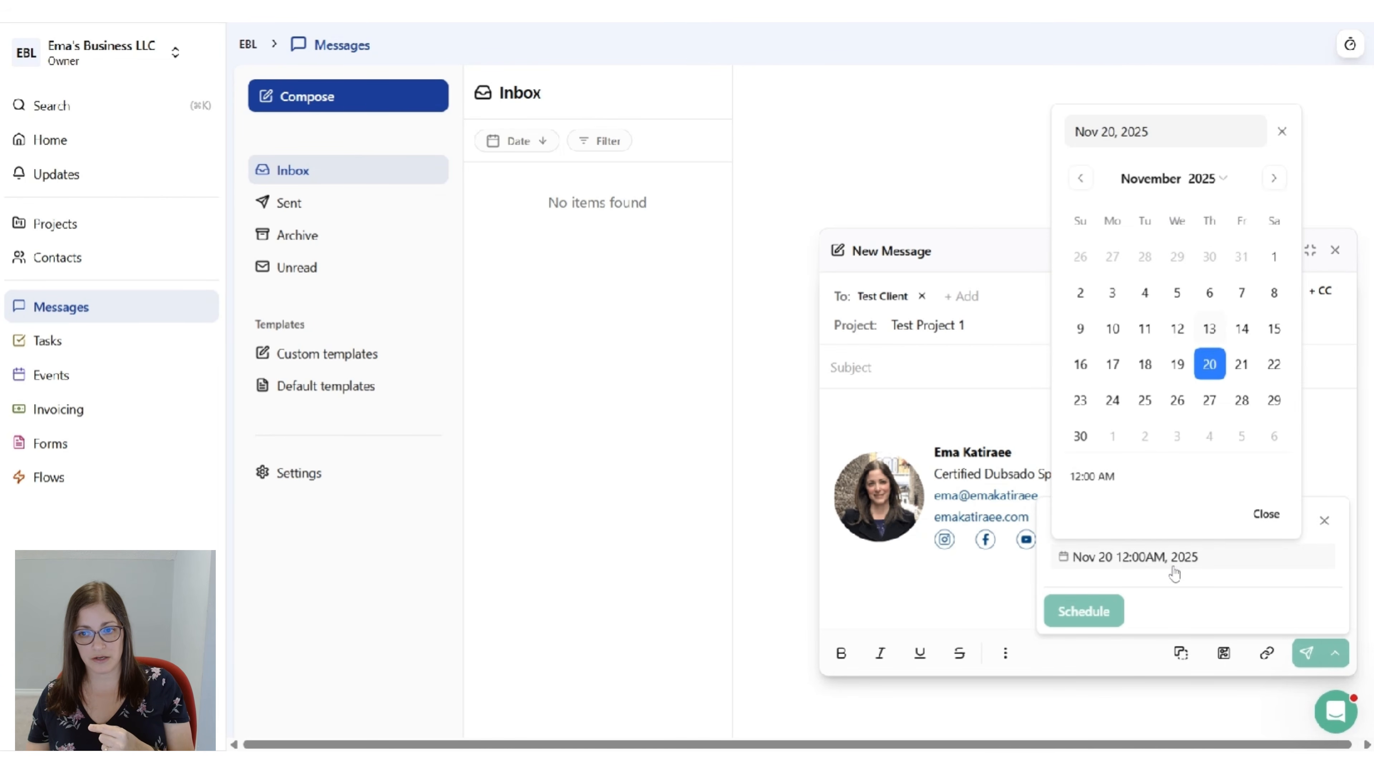
{"action": "left_click", "coordinate": [1119, 481]}
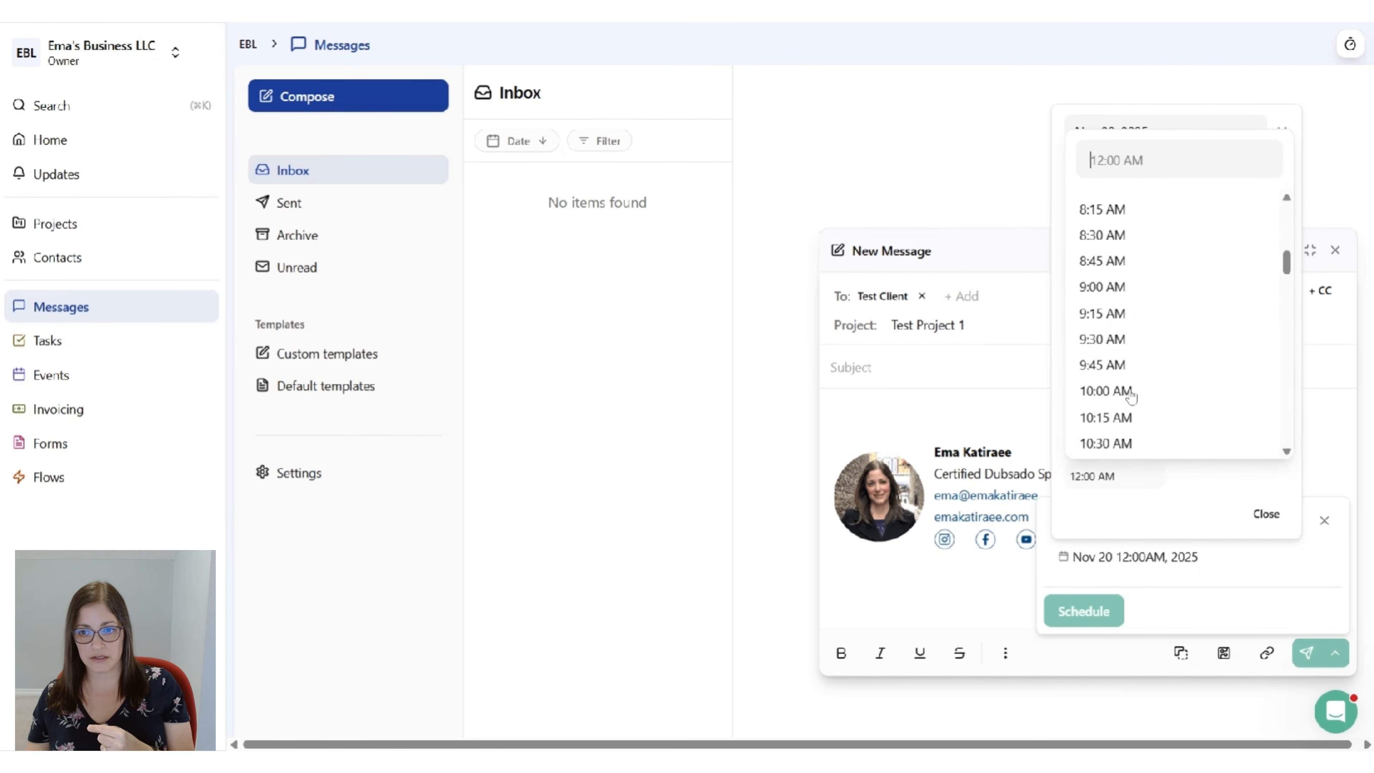
{"action": "scroll", "coordinate": [1127, 371], "scroll_direction": "down", "scroll_amount": 15}
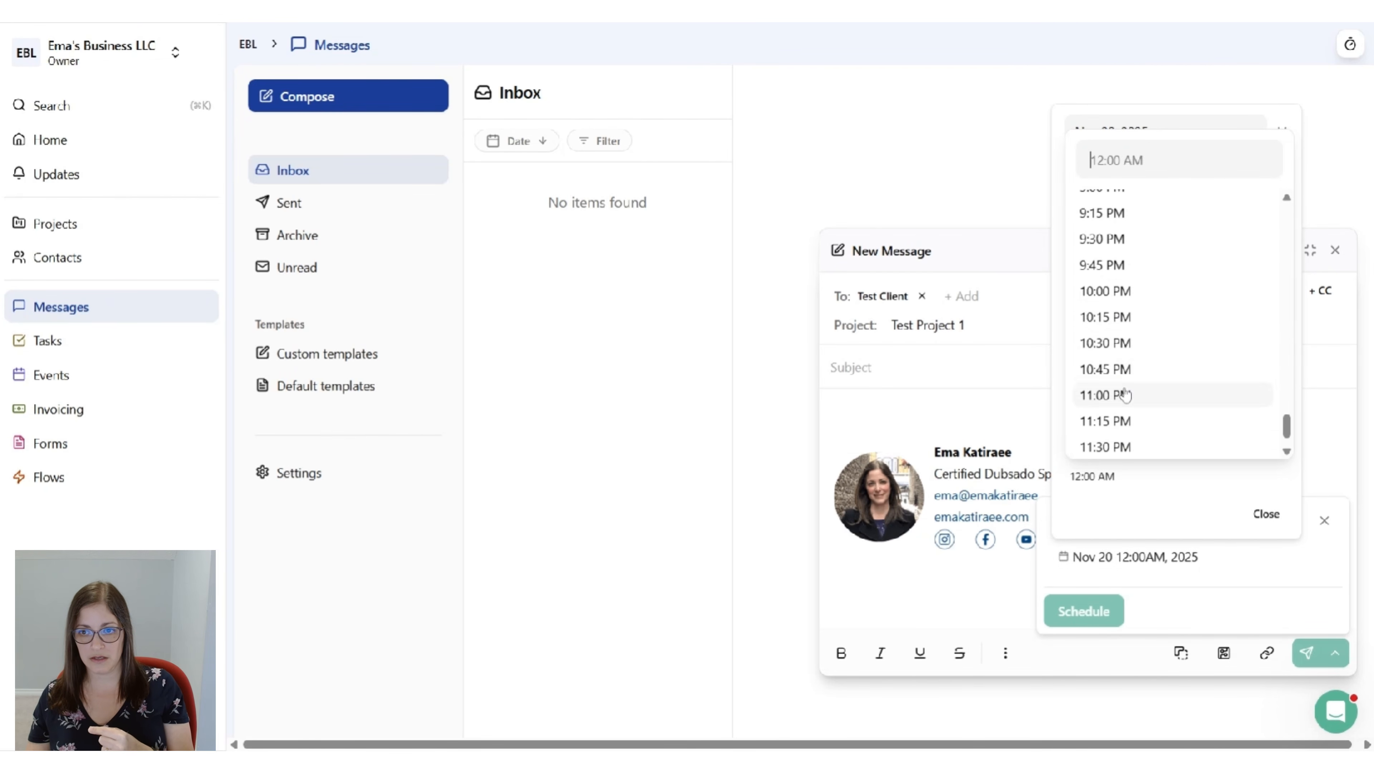
{"action": "scroll", "coordinate": [1125, 306], "scroll_direction": "down", "scroll_amount": 3}
{"action": "scroll", "coordinate": [1120, 270], "scroll_direction": "up", "scroll_amount": 15}
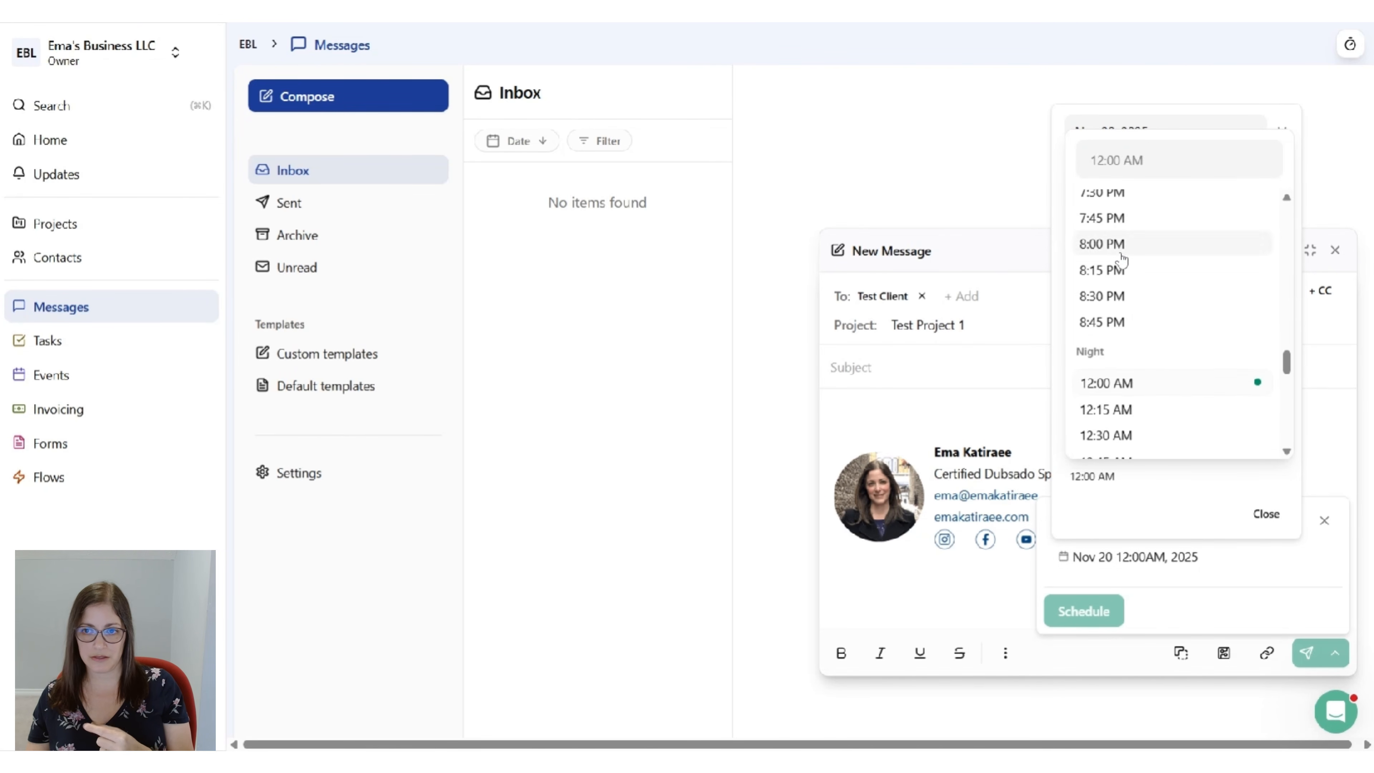
{"action": "scroll", "coordinate": [1125, 271], "scroll_direction": "up", "scroll_amount": 2}
{"action": "scroll", "coordinate": [1118, 270], "scroll_direction": "down", "scroll_amount": 4}
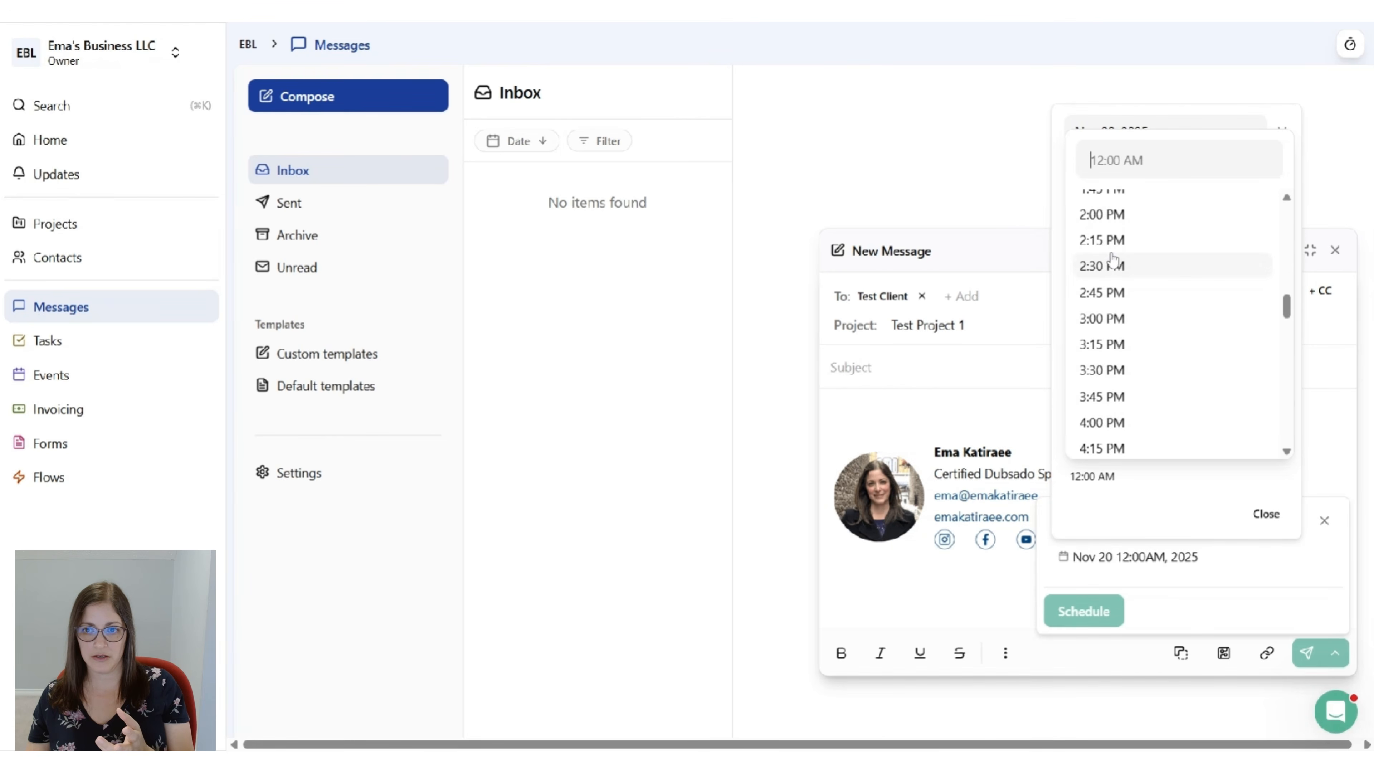
{"action": "left_click", "coordinate": [1113, 268]}
{"action": "left_click", "coordinate": [1267, 514]}
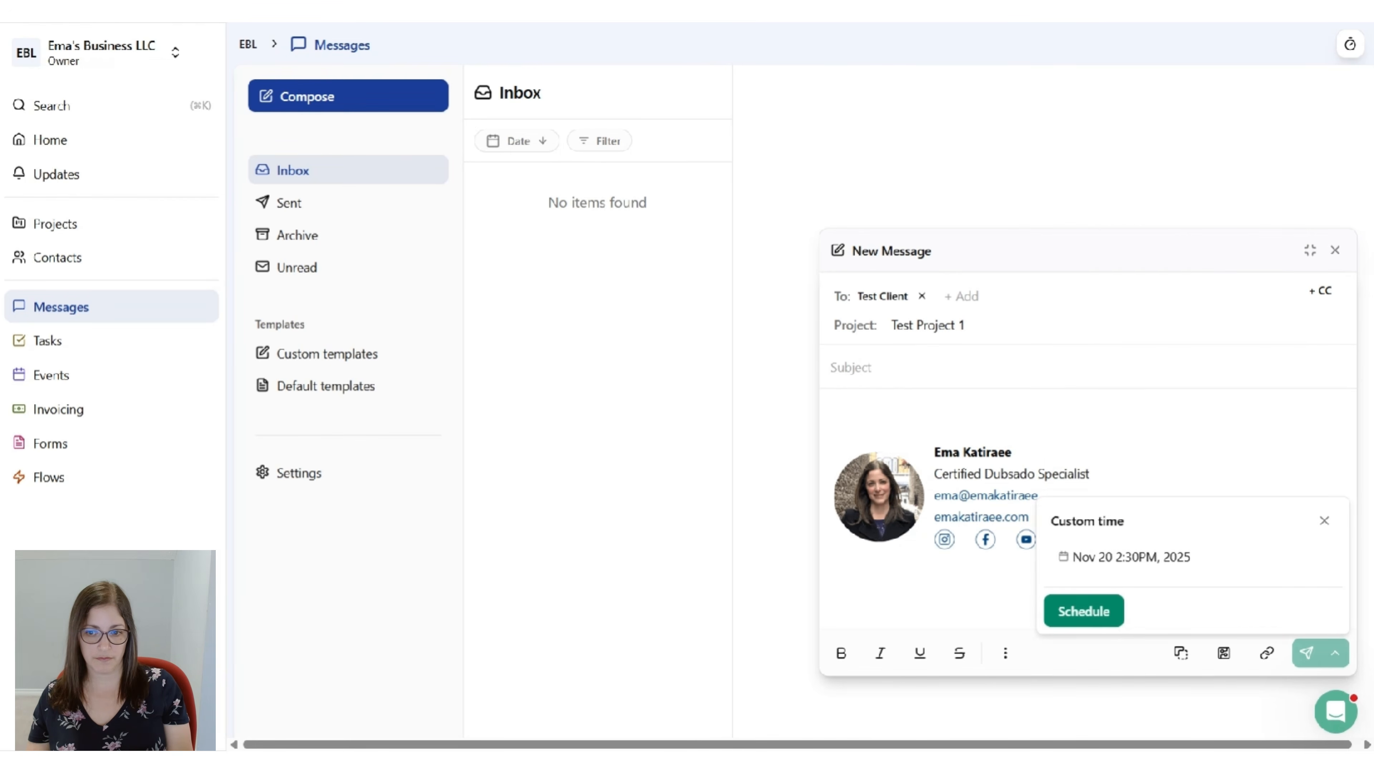
Leave the custom send time options without scheduling and discard the new message
{"action": "left_click", "coordinate": [1218, 460]}
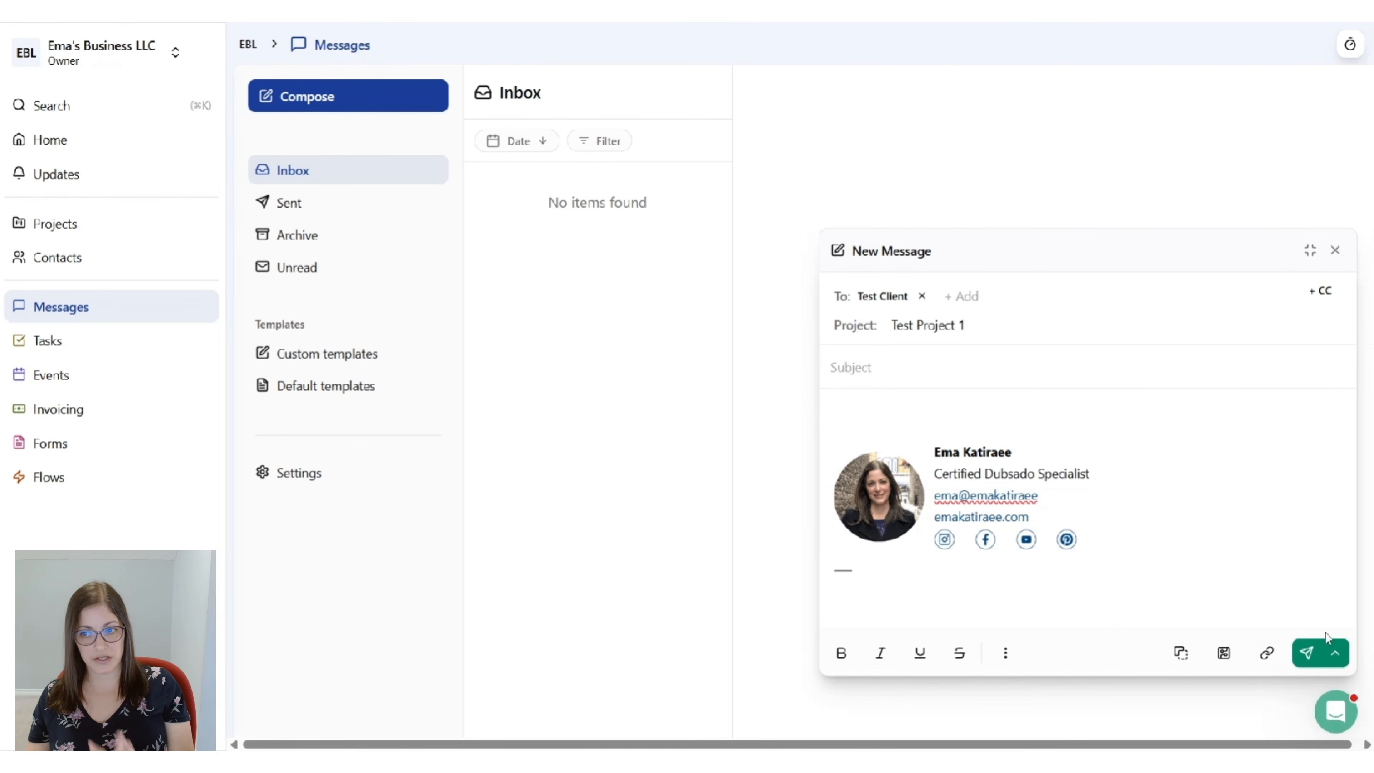
{"action": "left_click", "coordinate": [1336, 251]}
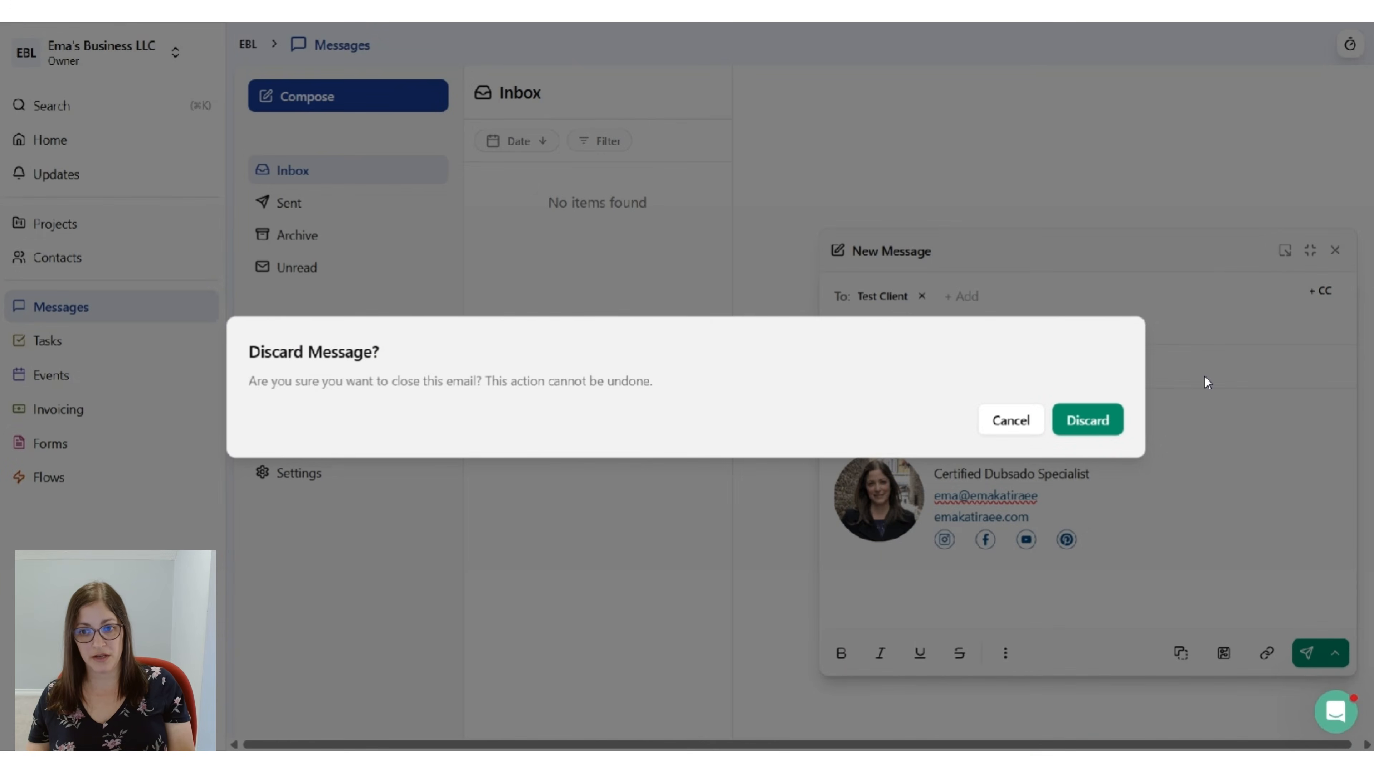
{"action": "left_click", "coordinate": [1075, 428]}
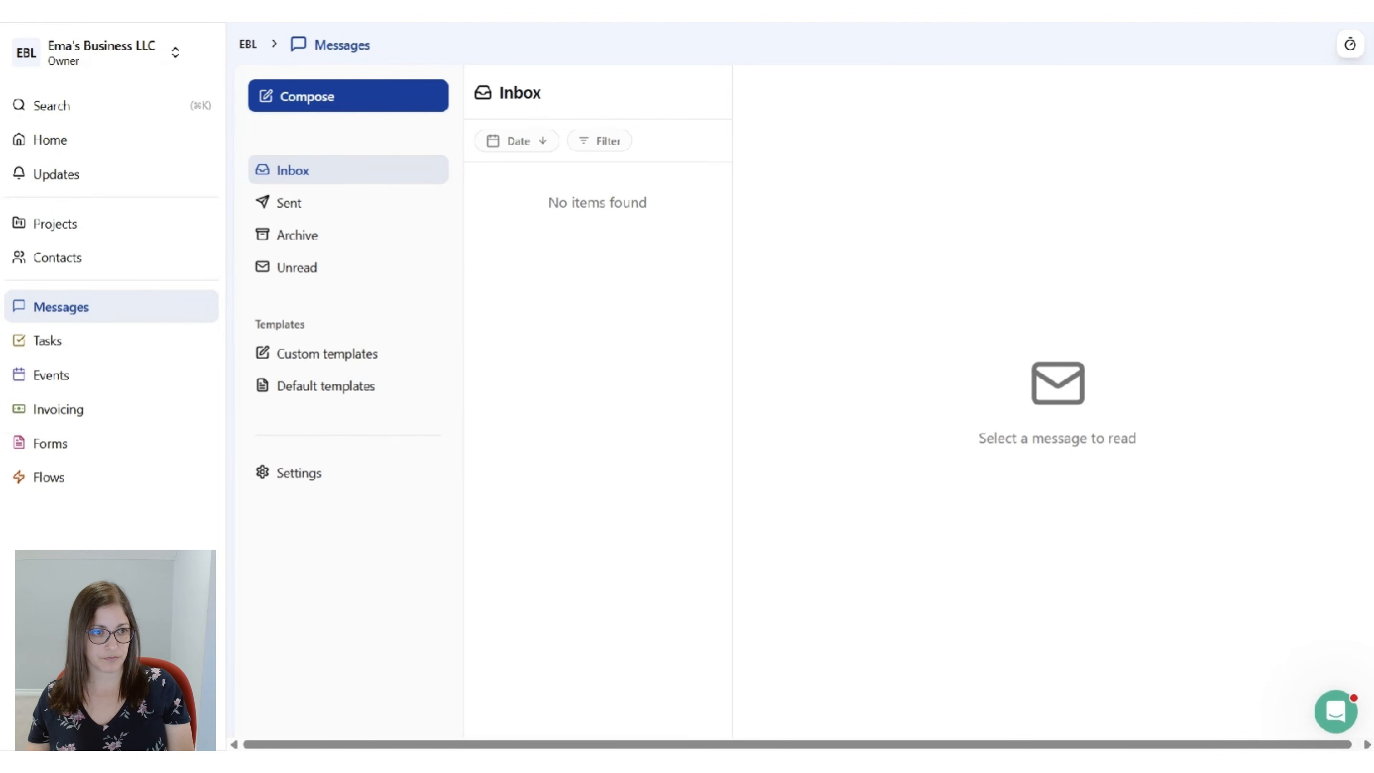
Look through the events area: the calendar, schedulers, scheduler groups, scheduler templates and group templates
{"action": "left_click", "coordinate": [51, 374]}
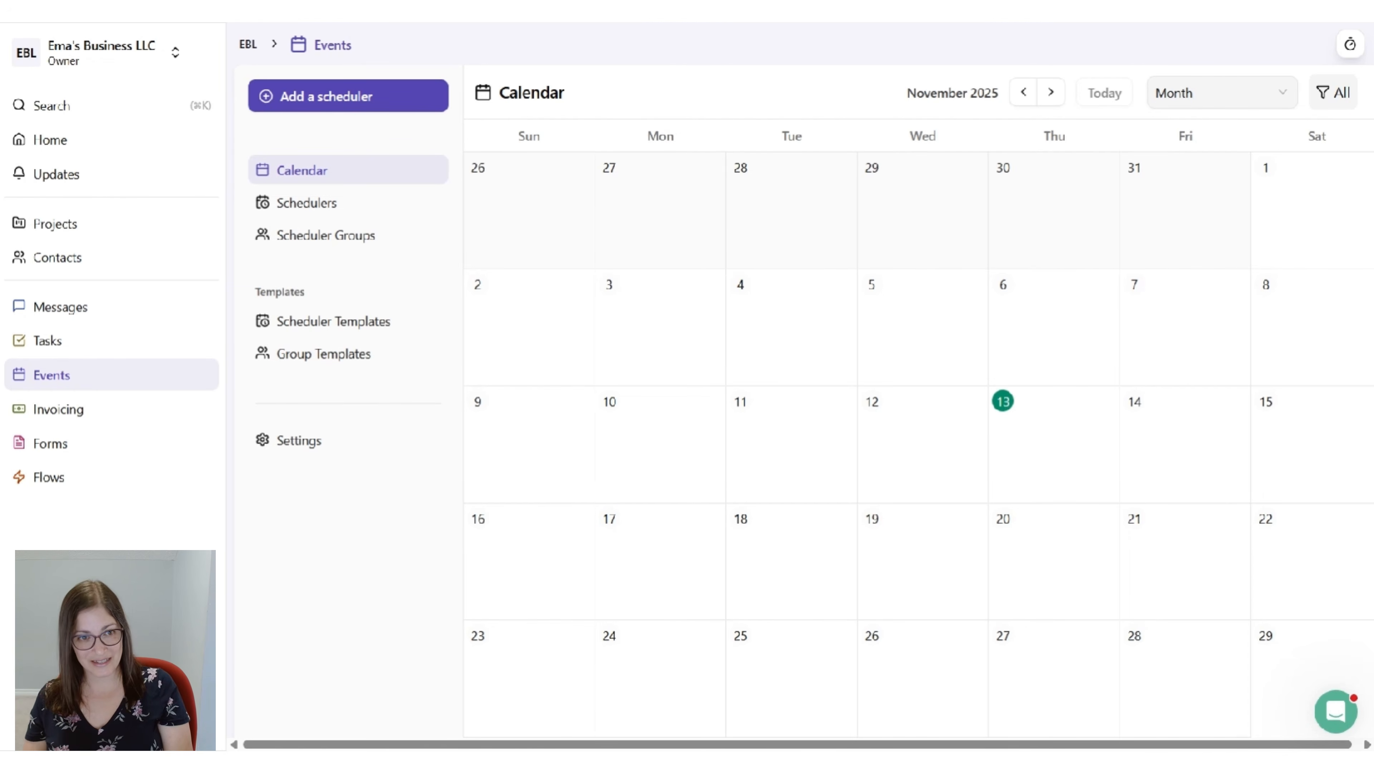
{"action": "left_click", "coordinate": [305, 204]}
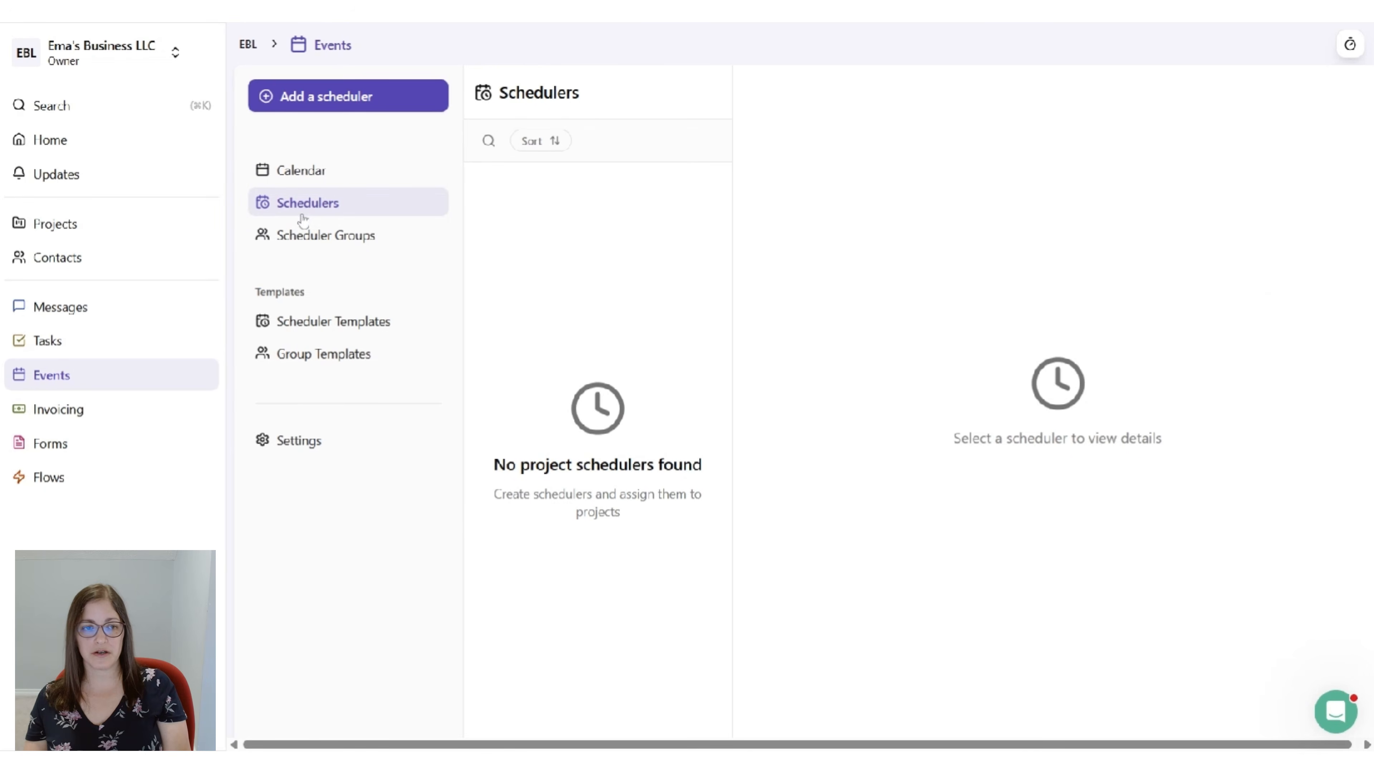
{"action": "left_click", "coordinate": [303, 242]}
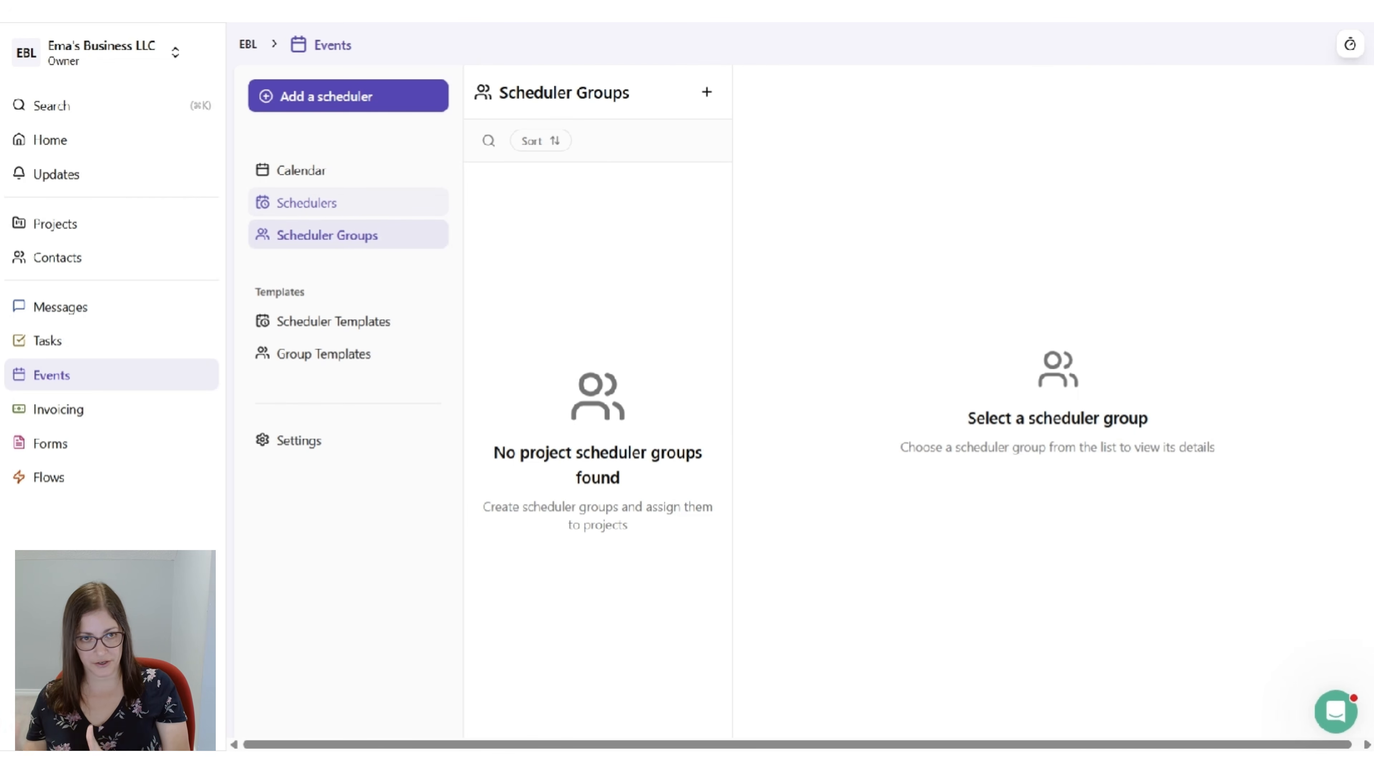
{"action": "left_click", "coordinate": [311, 332]}
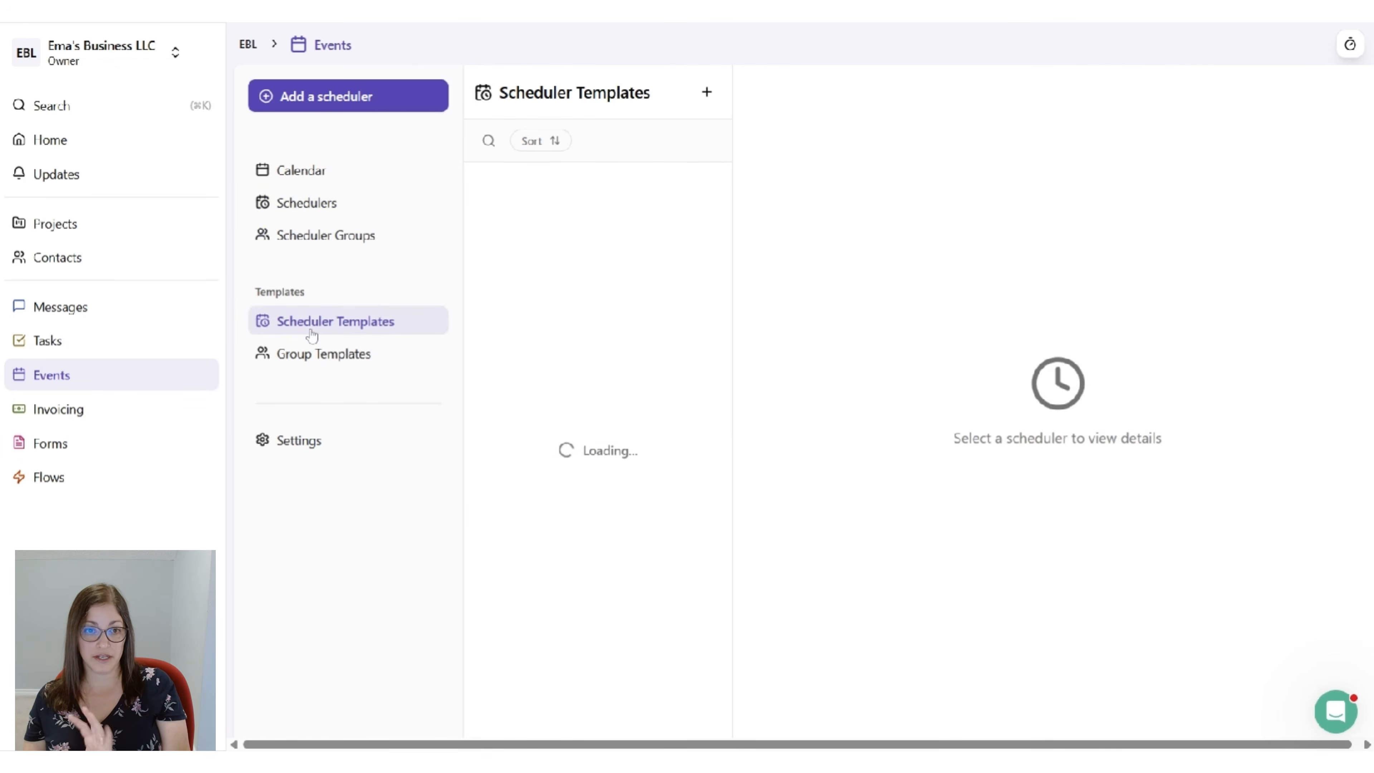
{"action": "left_click", "coordinate": [319, 361]}
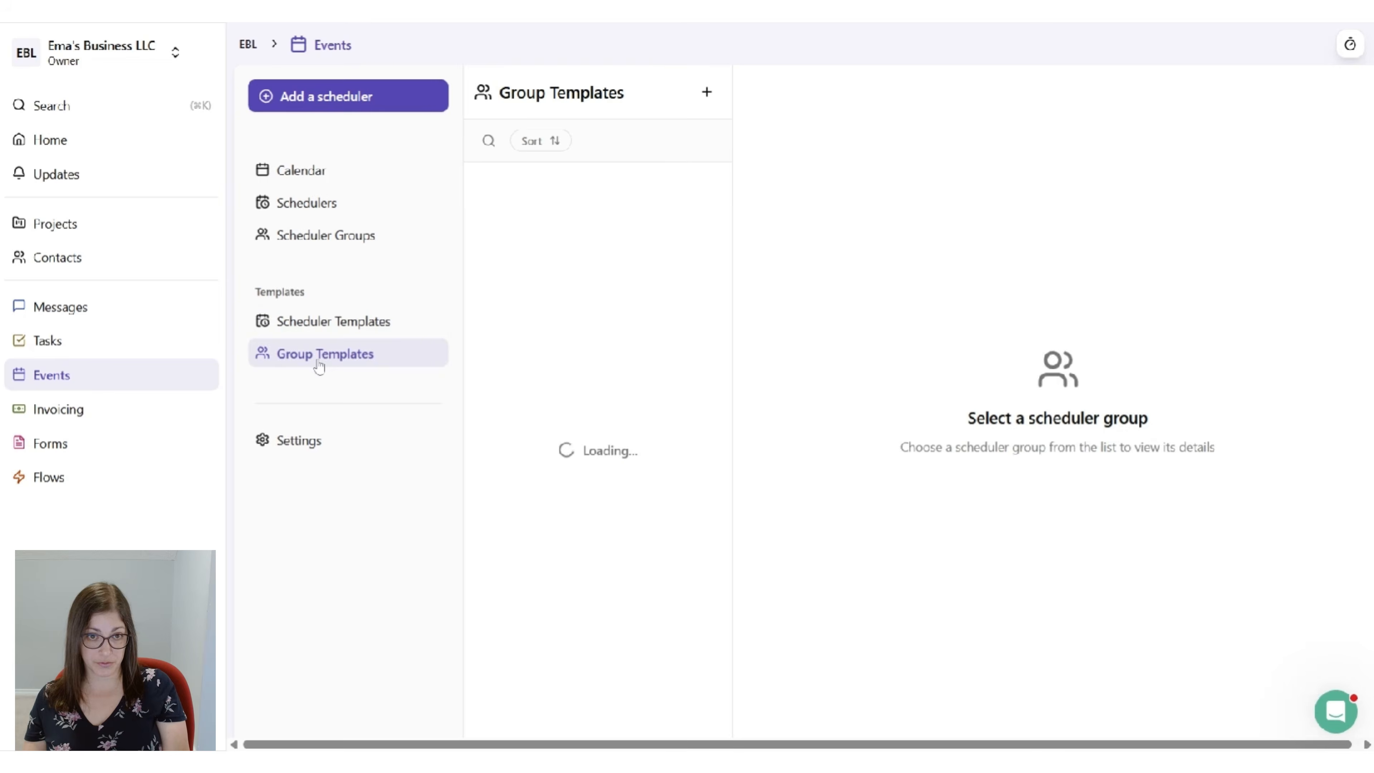
Review the event settings for calendar sync, date conflicts and time zone
{"action": "left_click", "coordinate": [315, 443]}
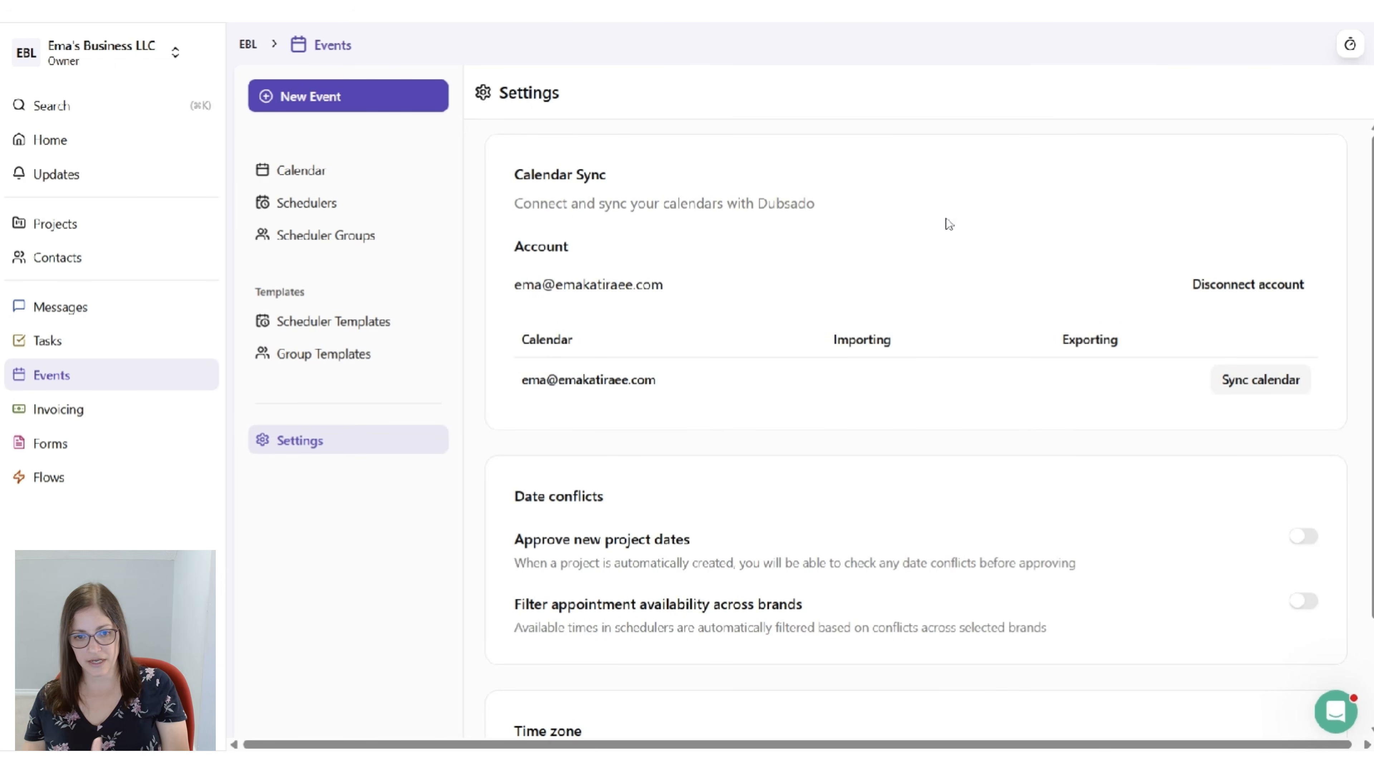
{"action": "scroll", "coordinate": [911, 279], "scroll_direction": "down", "scroll_amount": 3}
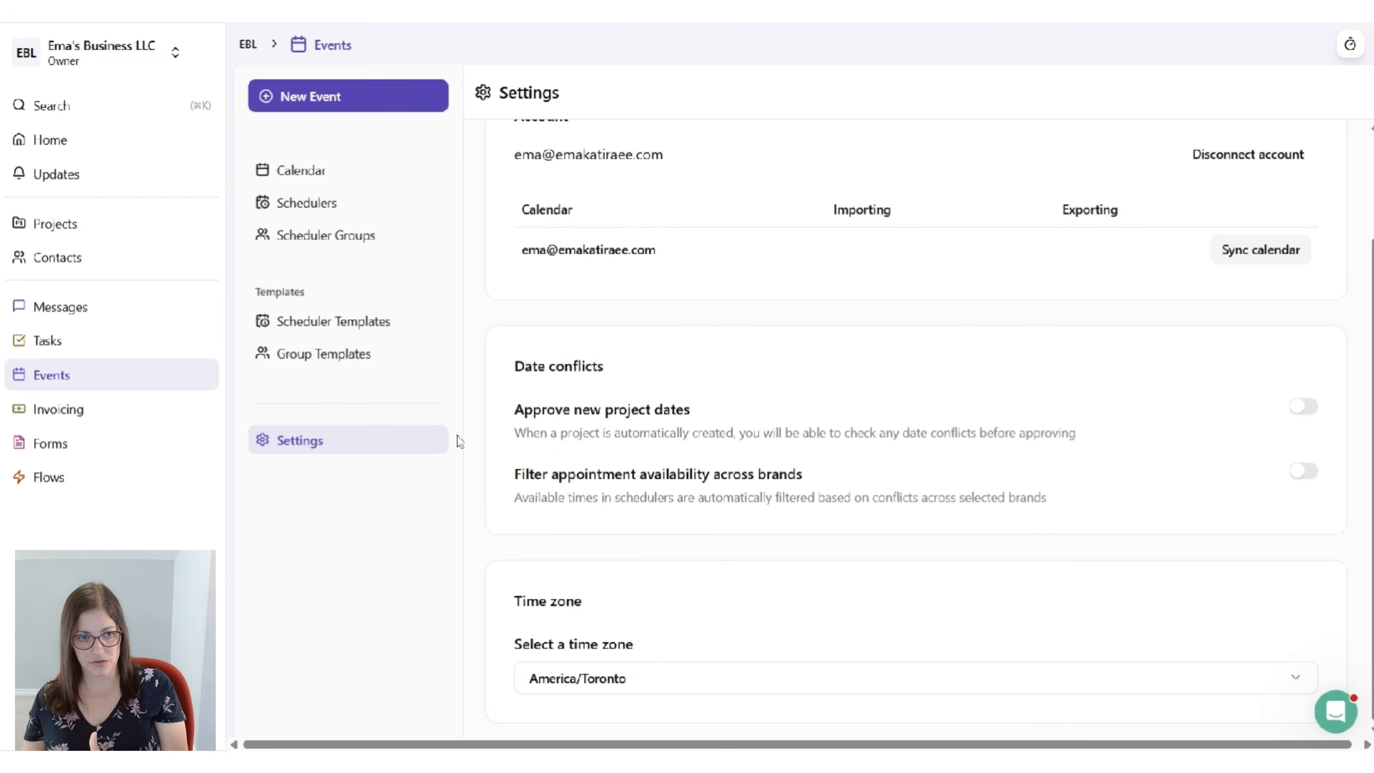
{"action": "scroll", "coordinate": [736, 270], "scroll_direction": "up", "scroll_amount": 3}
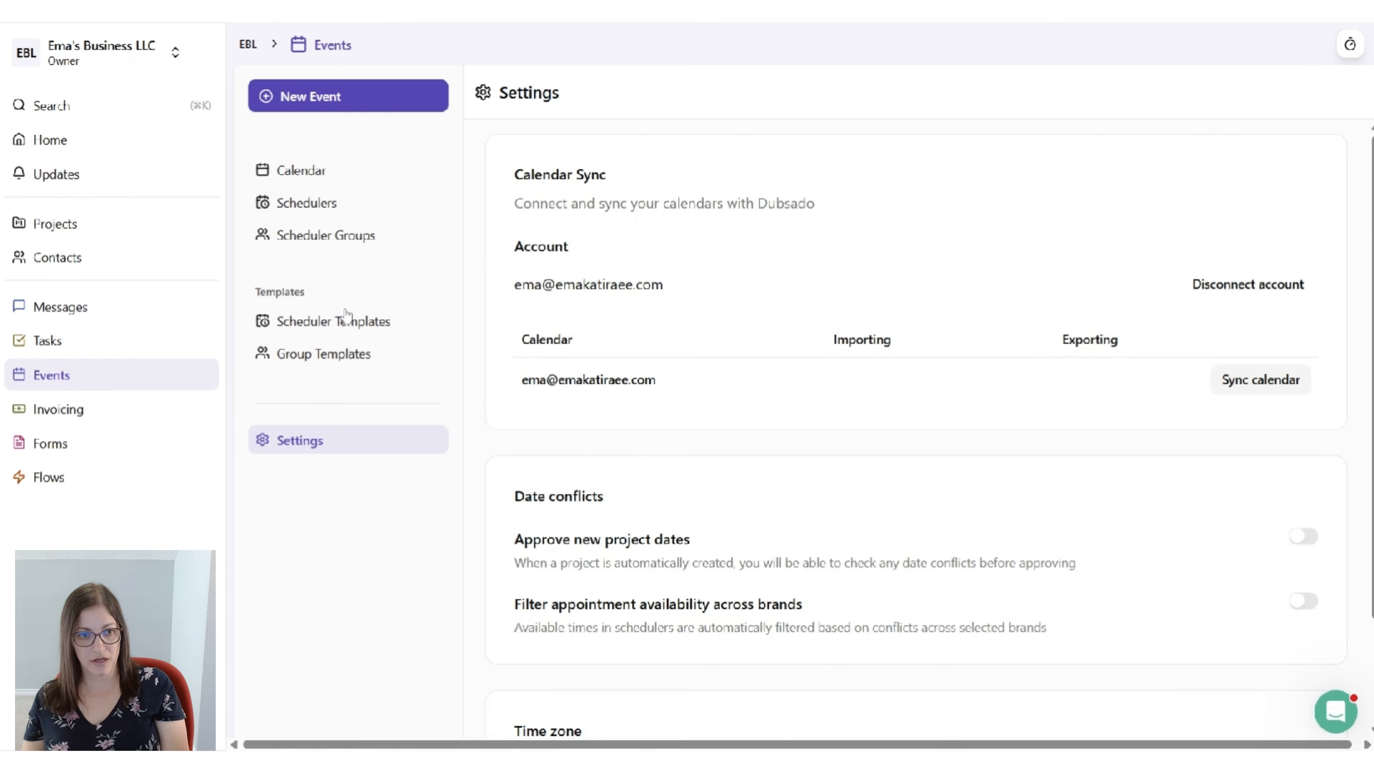
Examine the Free Consultation scheduler template's location, event description and expanded availability with its weekly hours
{"action": "left_click", "coordinate": [346, 325]}
{"action": "scroll", "coordinate": [1035, 412], "scroll_direction": "down", "scroll_amount": 2}
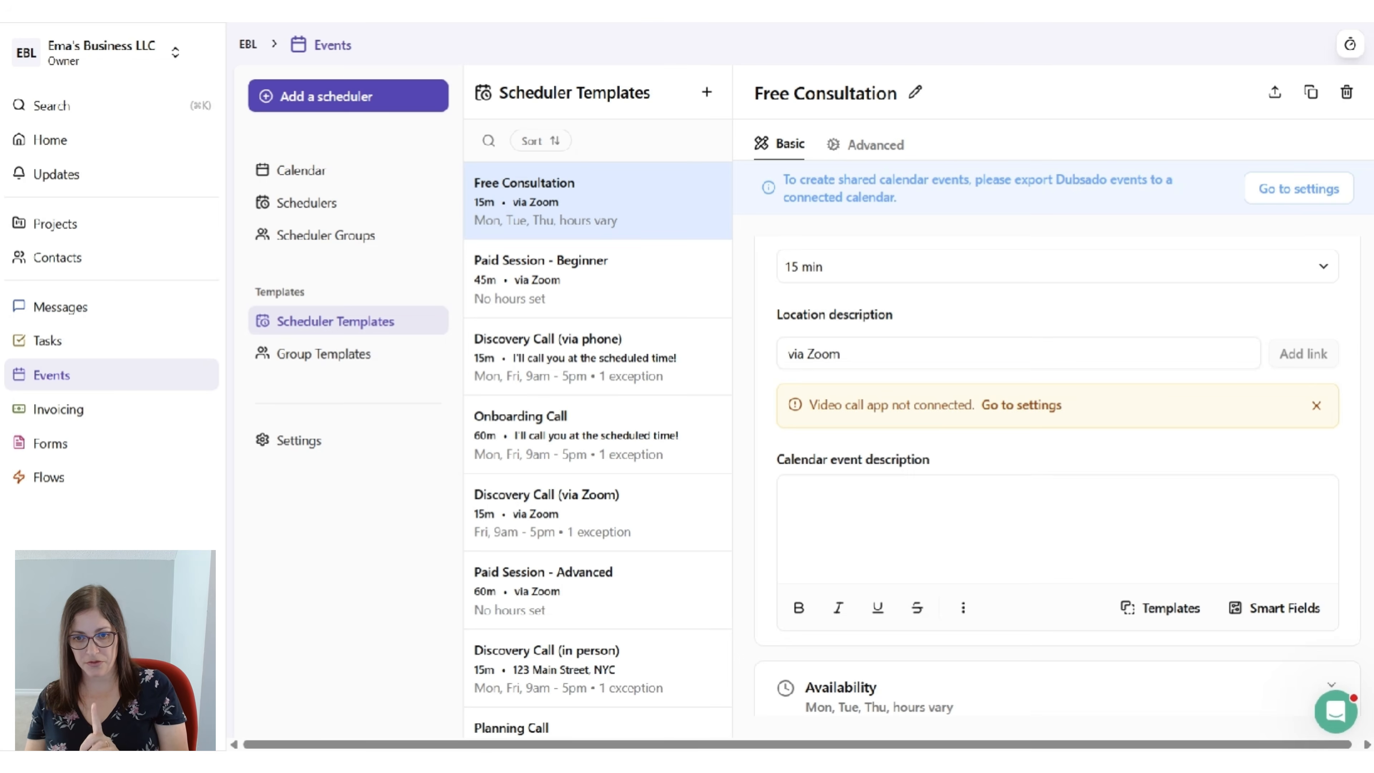
{"action": "scroll", "coordinate": [1021, 307], "scroll_direction": "down", "scroll_amount": 2}
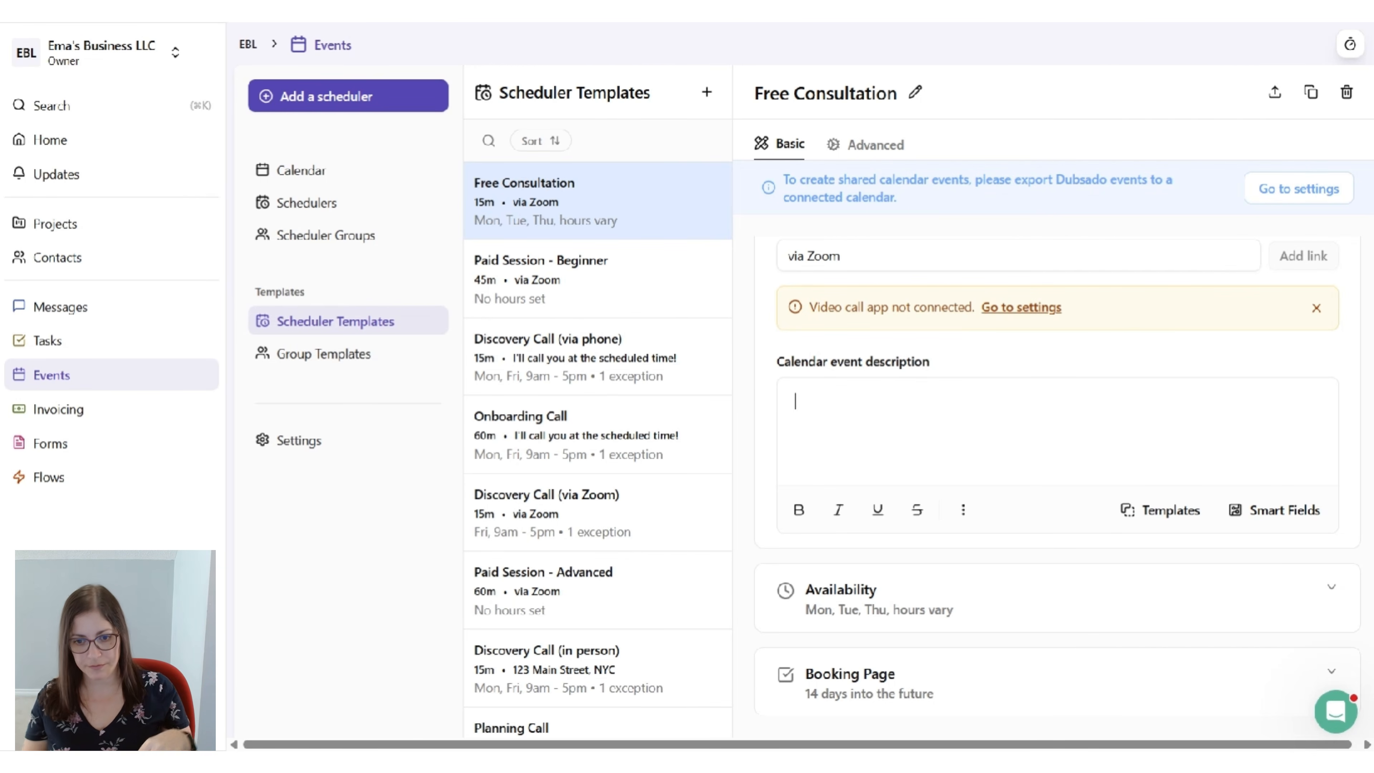
{"action": "left_click", "coordinate": [866, 587]}
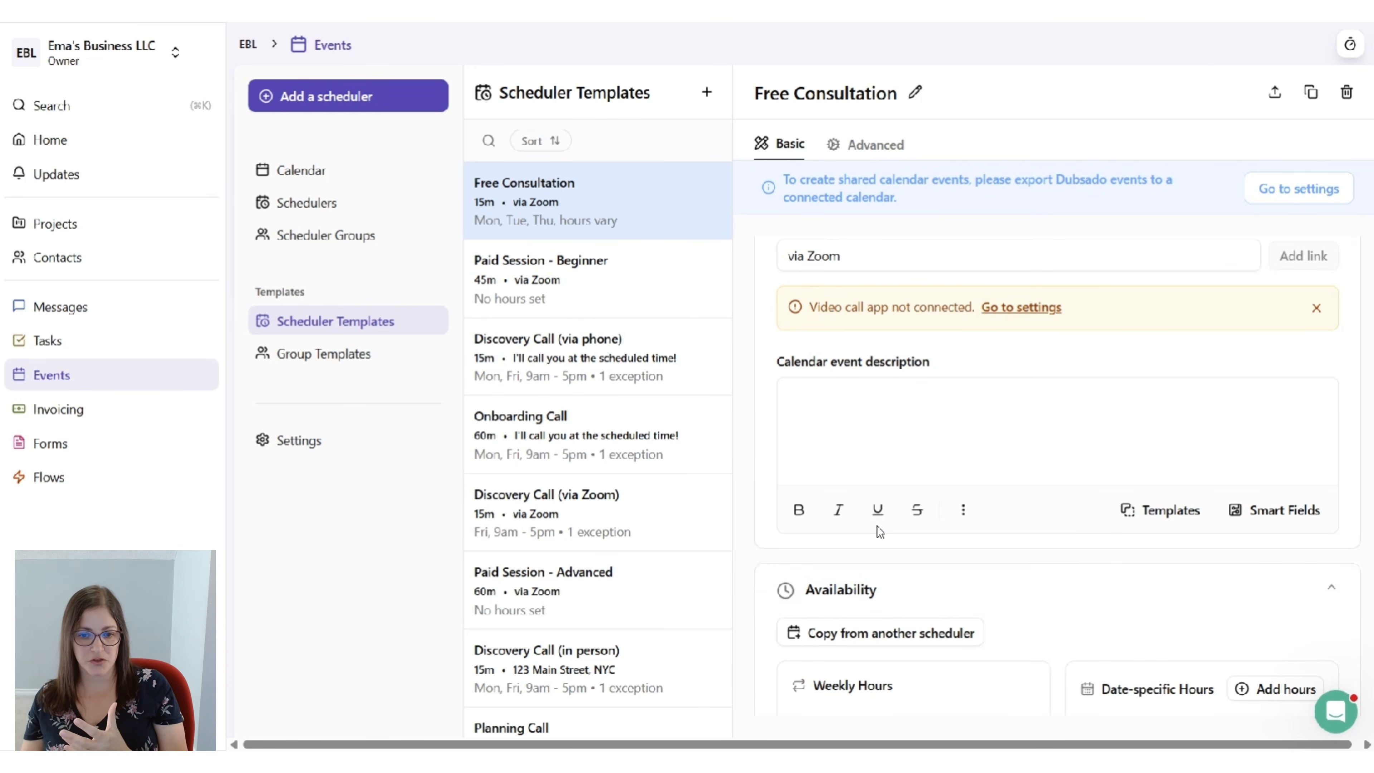
{"action": "scroll", "coordinate": [1035, 436], "scroll_direction": "down", "scroll_amount": 4}
{"action": "scroll", "coordinate": [1035, 436], "scroll_direction": "down", "scroll_amount": 4}
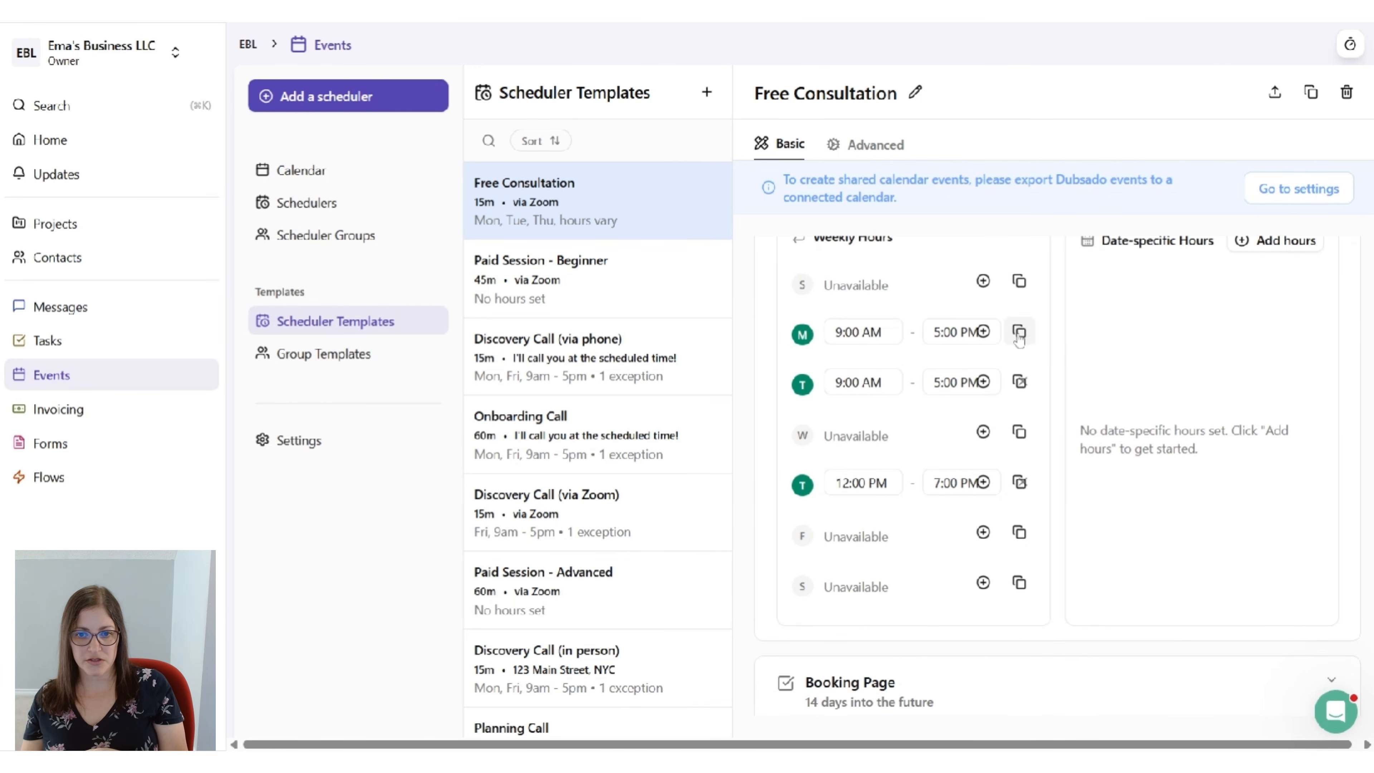
{"action": "scroll", "coordinate": [843, 358], "scroll_direction": "up", "scroll_amount": 3}
{"action": "scroll", "coordinate": [890, 292], "scroll_direction": "down", "scroll_amount": 3}
{"action": "scroll", "coordinate": [889, 292], "scroll_direction": "up", "scroll_amount": 2}
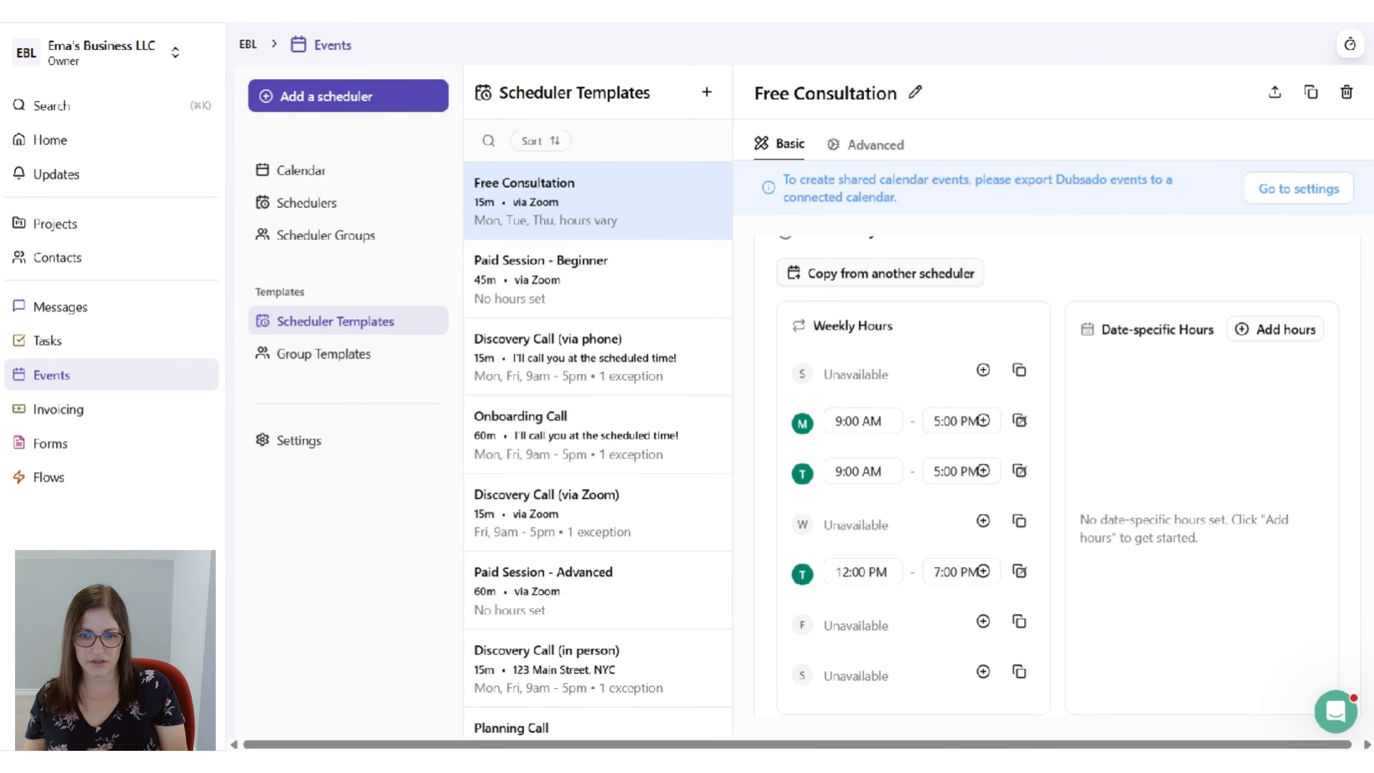
Look through the schedulers whose availability can be copied into the Free Consultation template, without applying any
{"action": "left_click", "coordinate": [900, 282]}
{"action": "scroll", "coordinate": [675, 338], "scroll_direction": "down", "scroll_amount": 5}
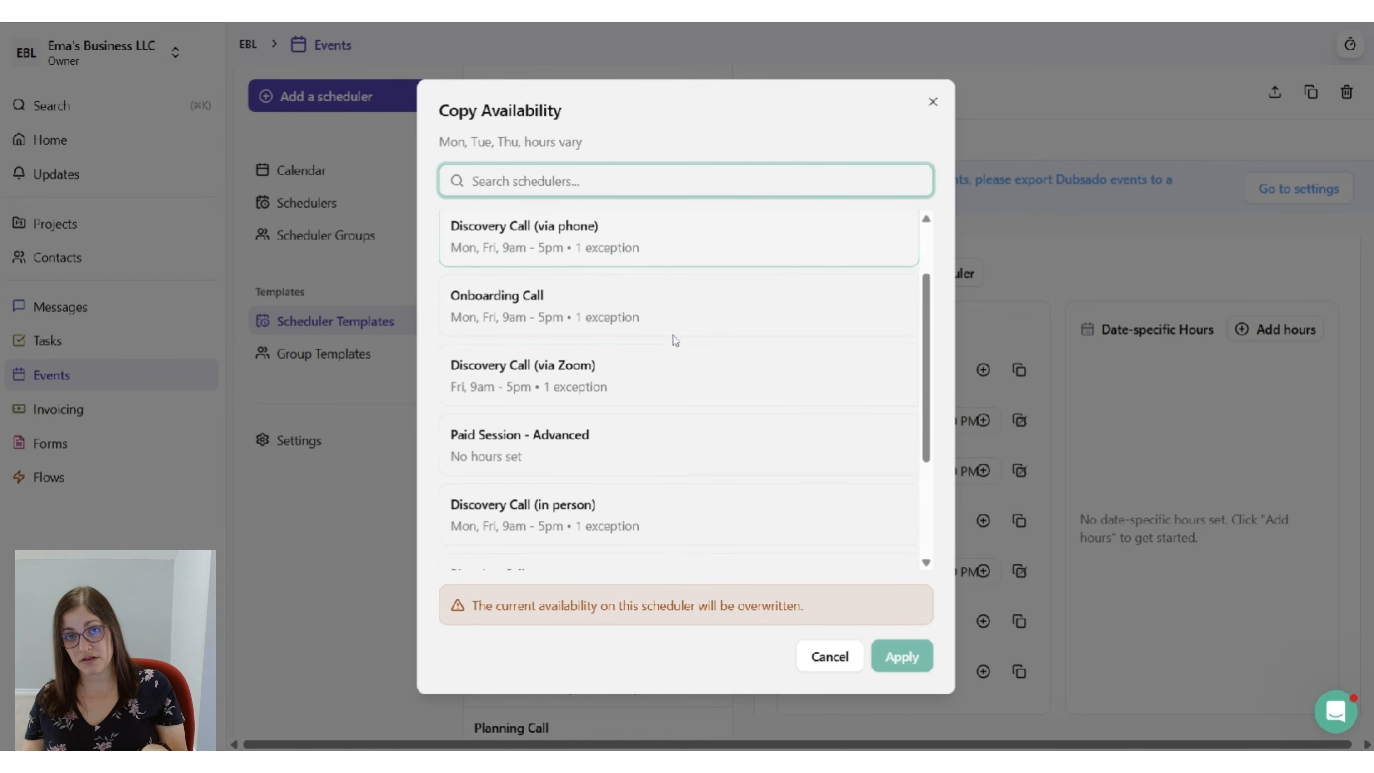
{"action": "scroll", "coordinate": [691, 380], "scroll_direction": "up", "scroll_amount": 3}
{"action": "scroll", "coordinate": [700, 403], "scroll_direction": "up", "scroll_amount": 3}
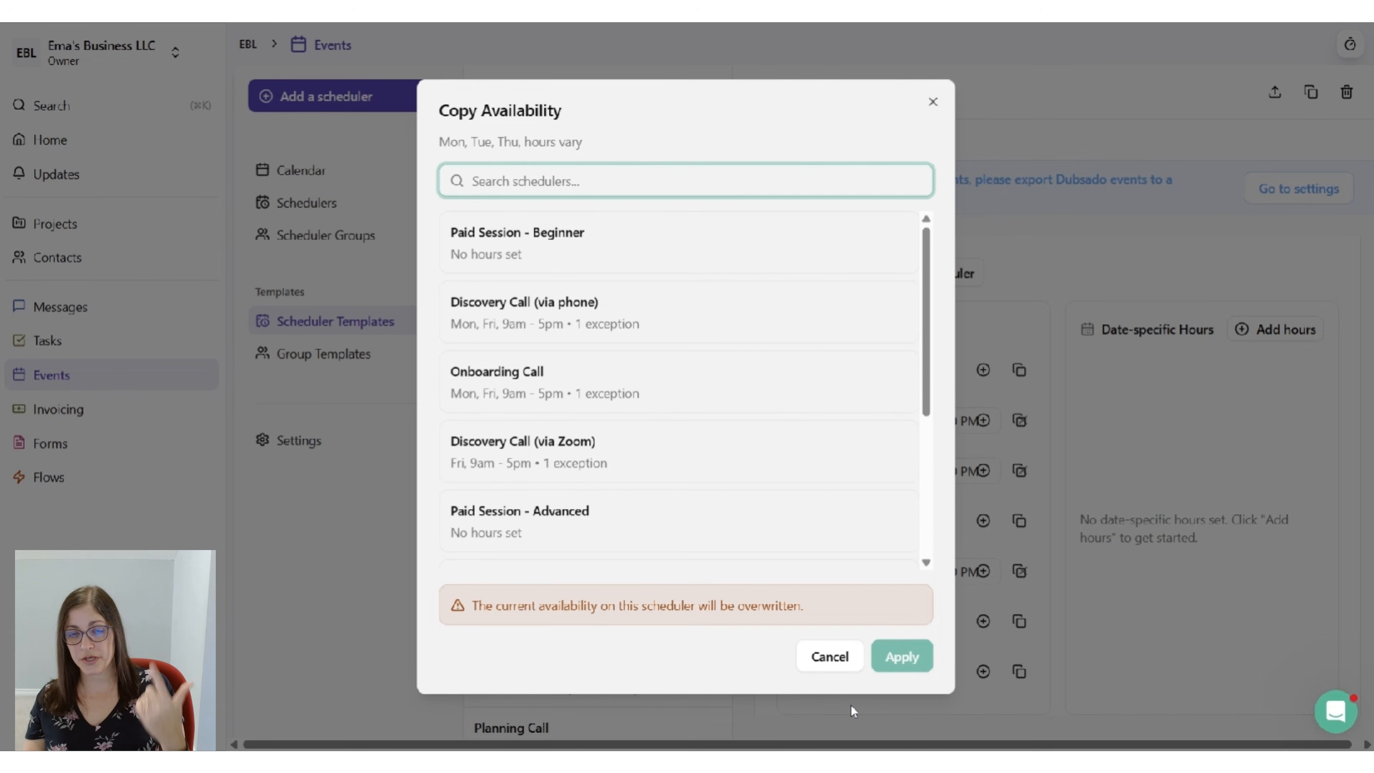
{"action": "left_click", "coordinate": [840, 673]}
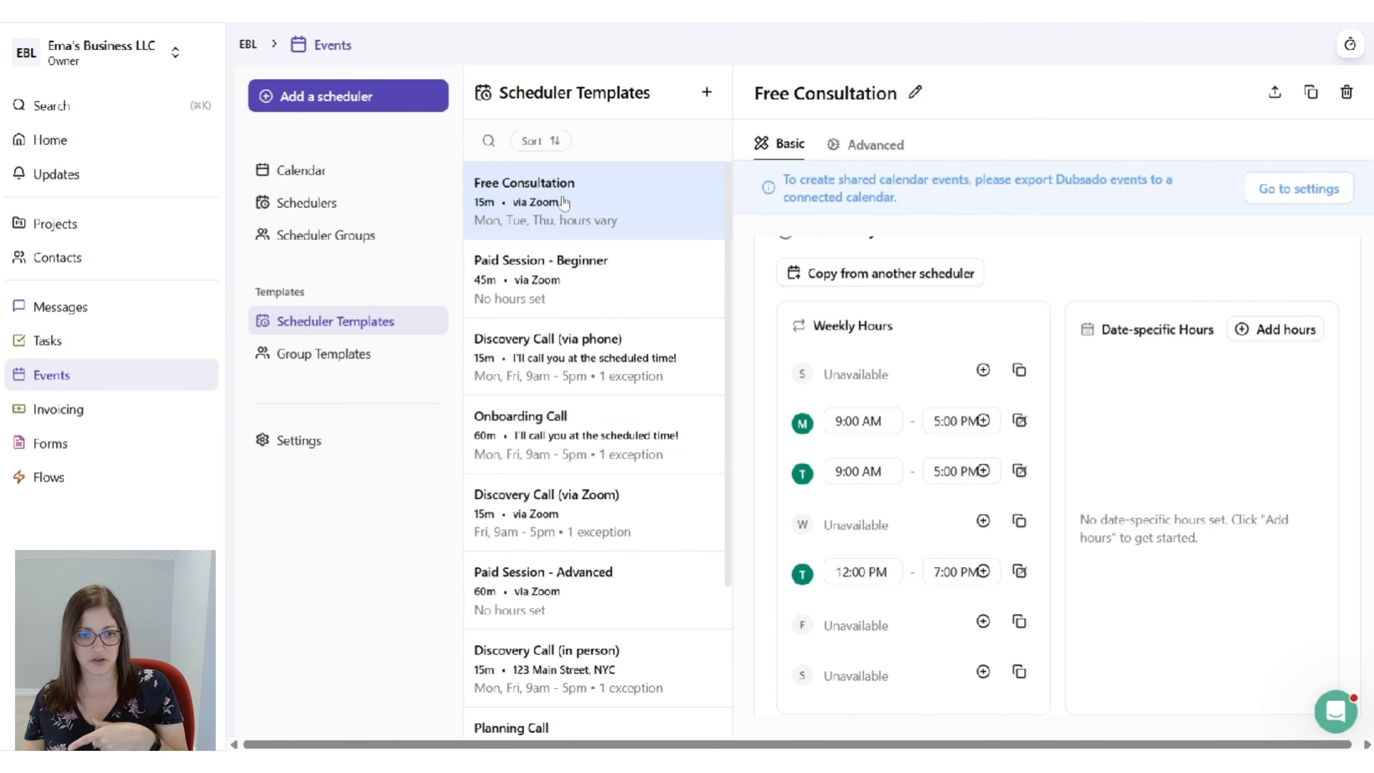
{"action": "left_click", "coordinate": [884, 273]}
{"action": "left_click", "coordinate": [809, 656]}
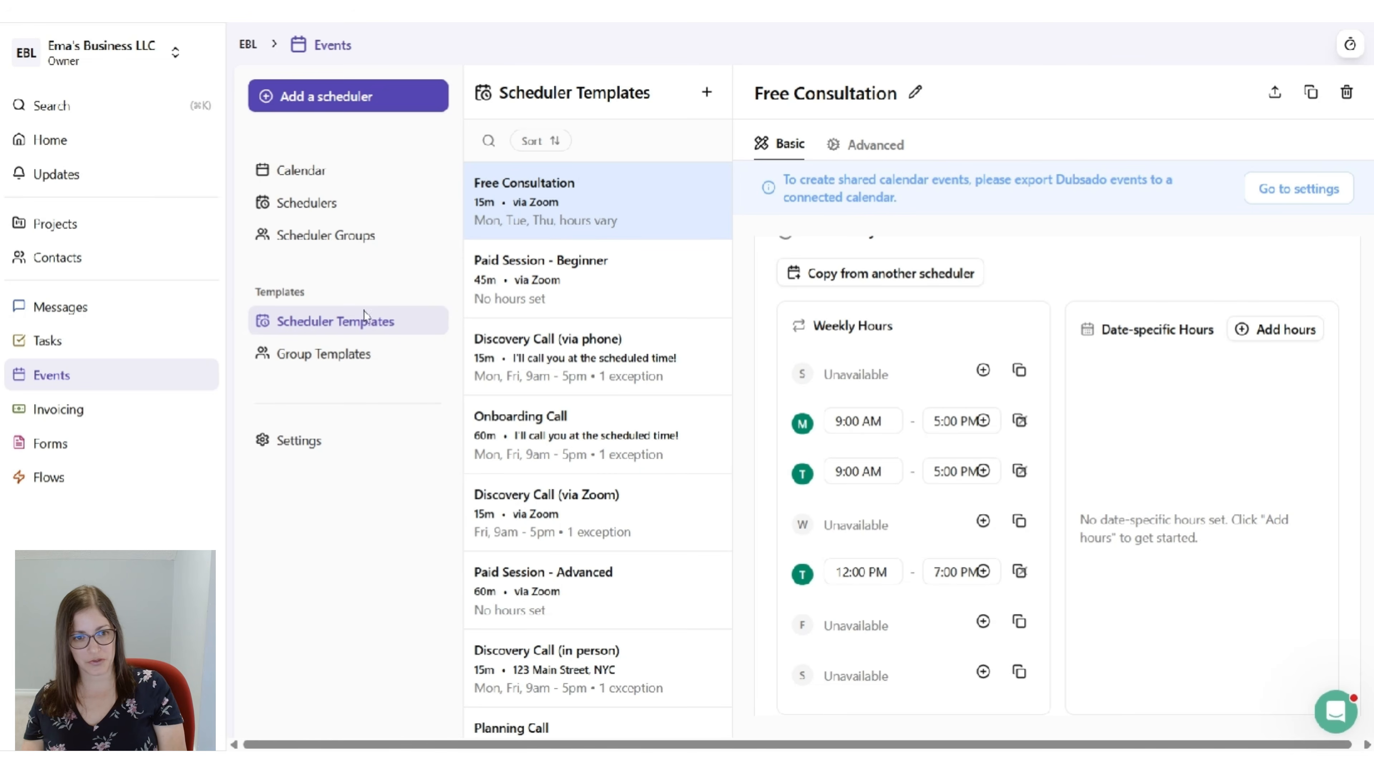
View the scheduler group templates and scheduler templates once more, and return to the events calendar
{"action": "left_click", "coordinate": [367, 355]}
{"action": "left_click", "coordinate": [360, 321]}
{"action": "left_click", "coordinate": [295, 172]}
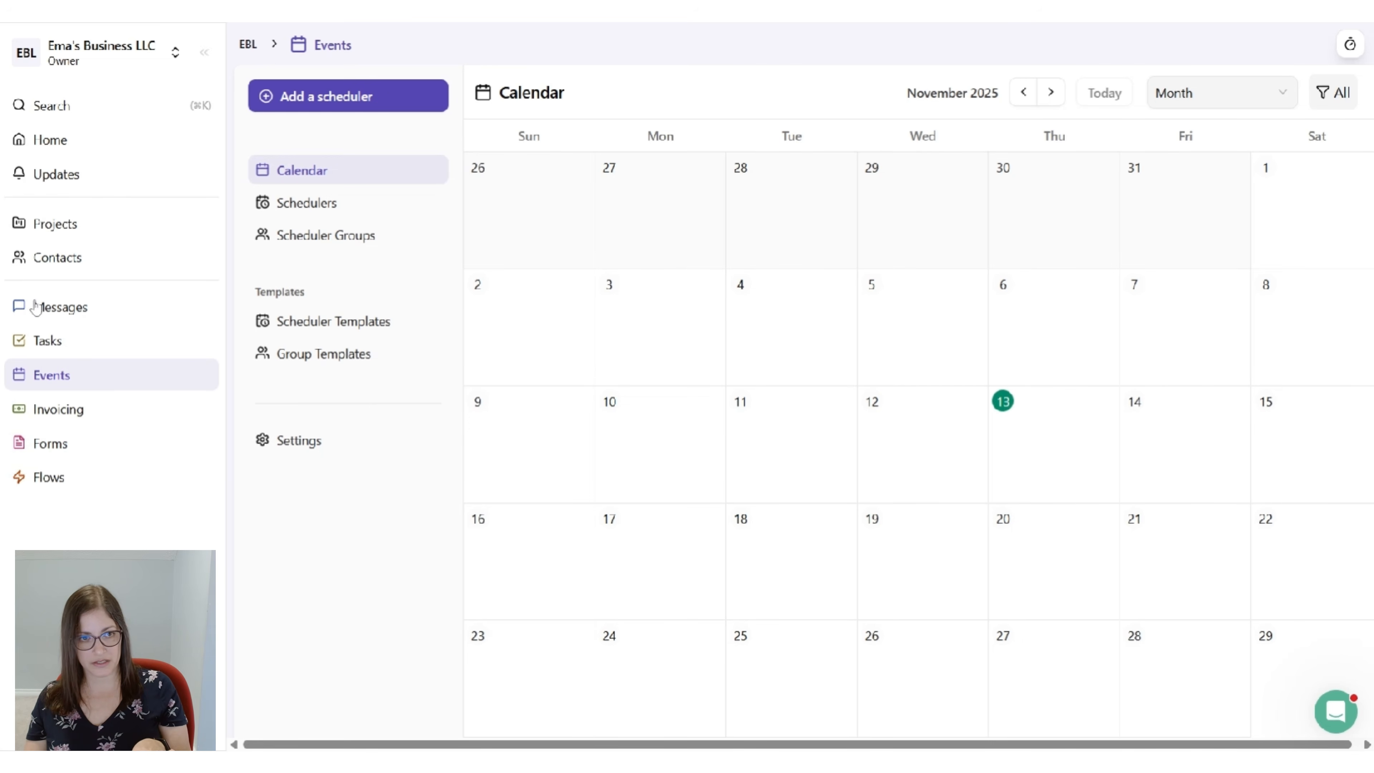
Visit the messages, tasks, forms and flows areas in turn to compare their layouts
{"action": "left_click", "coordinate": [47, 319]}
{"action": "left_click", "coordinate": [39, 341]}
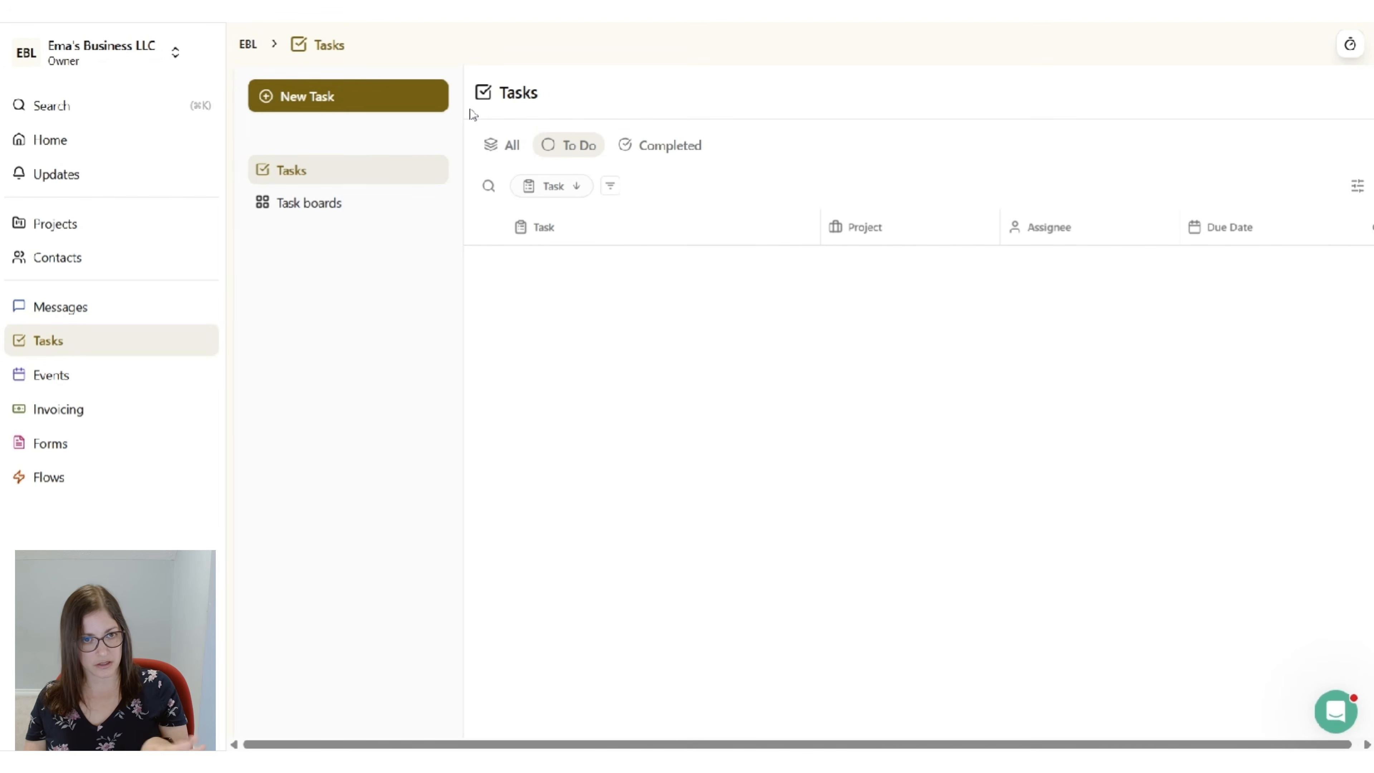
{"action": "left_click", "coordinate": [81, 447]}
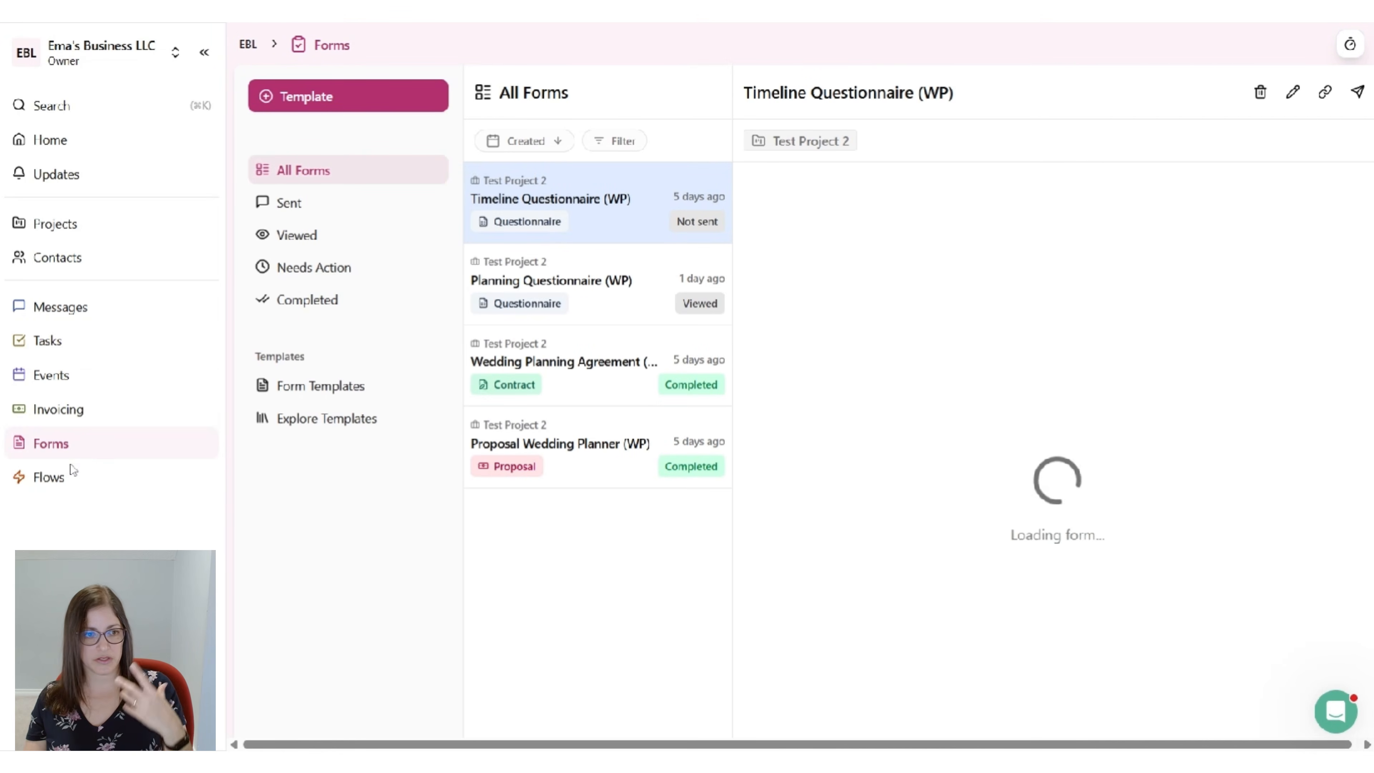
{"action": "left_click", "coordinate": [61, 480]}
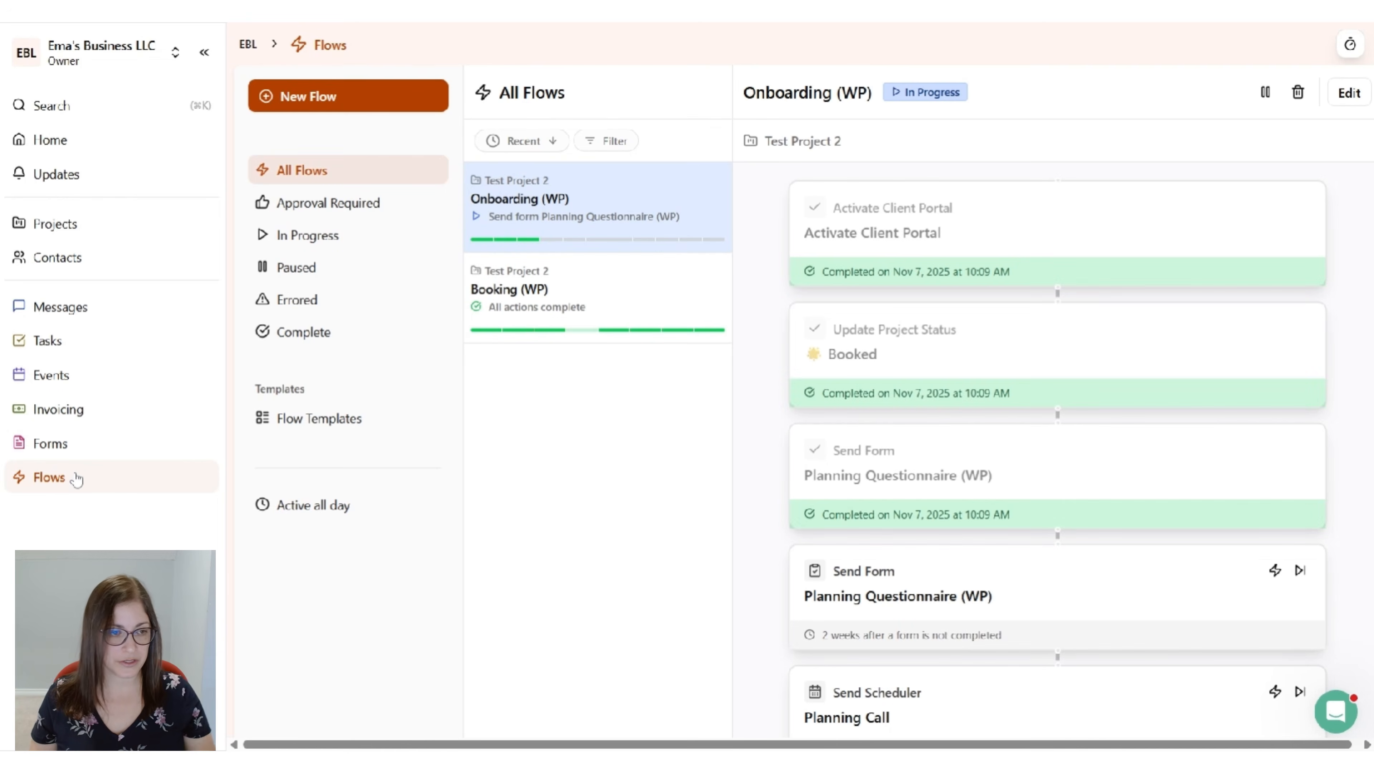
Show the time tracker bar in the invoicing area and close it without starting the timer
{"action": "left_click", "coordinate": [45, 424]}
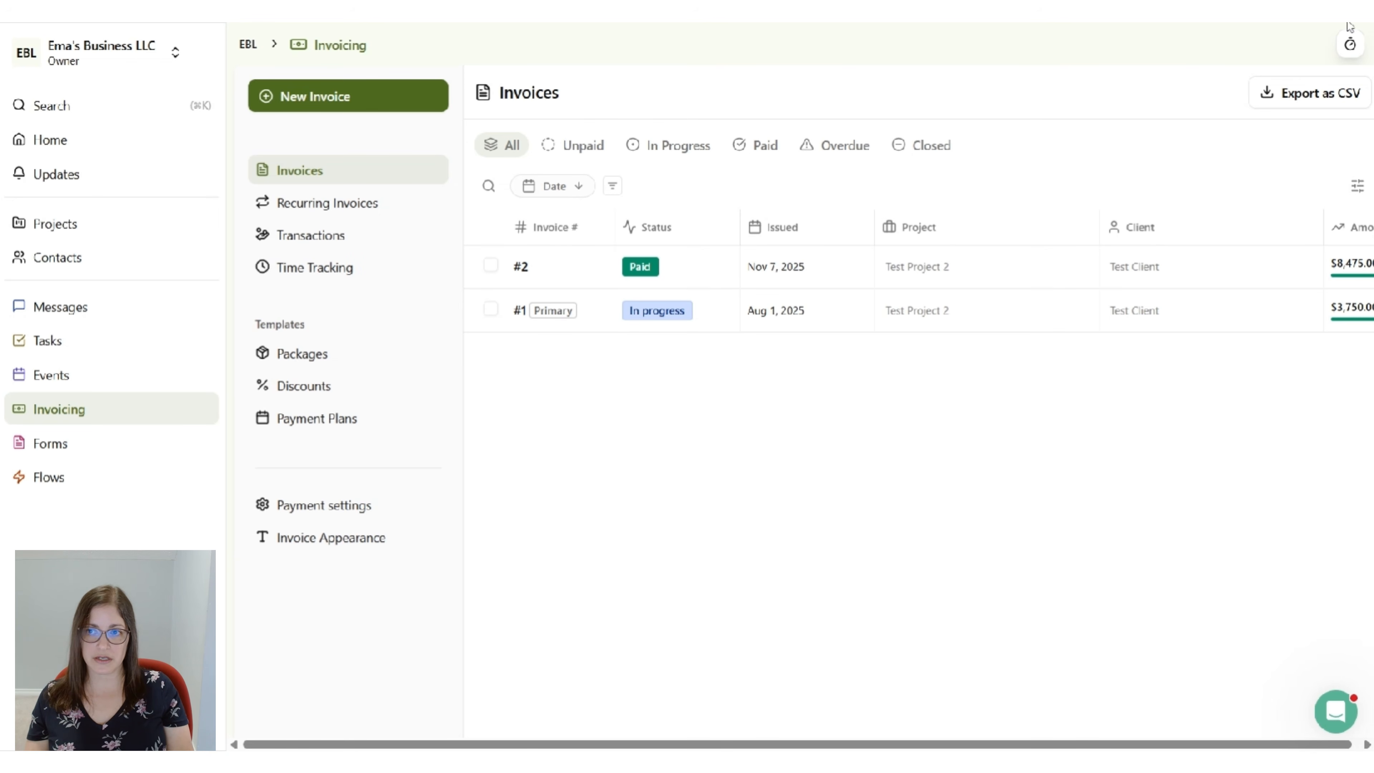
{"action": "left_click", "coordinate": [1350, 46]}
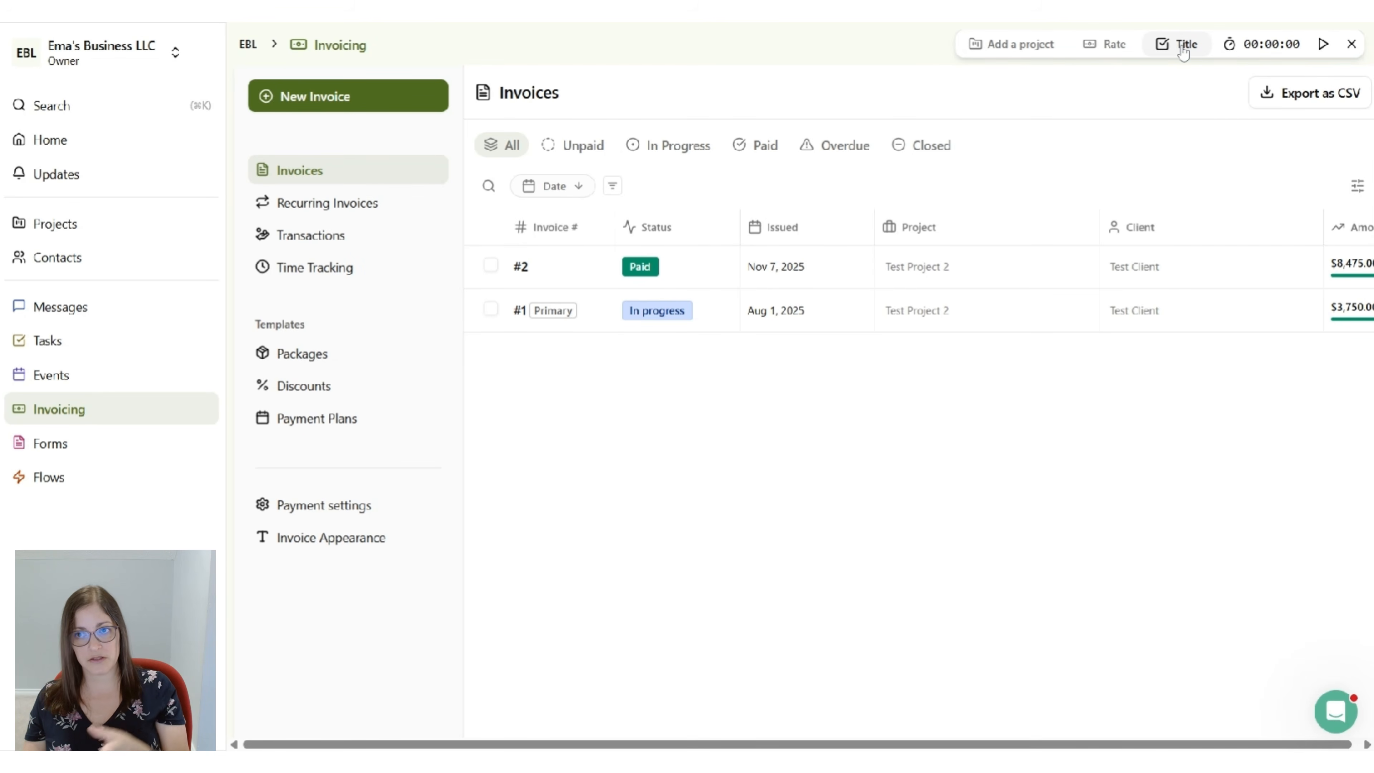
{"action": "left_click", "coordinate": [1353, 45]}
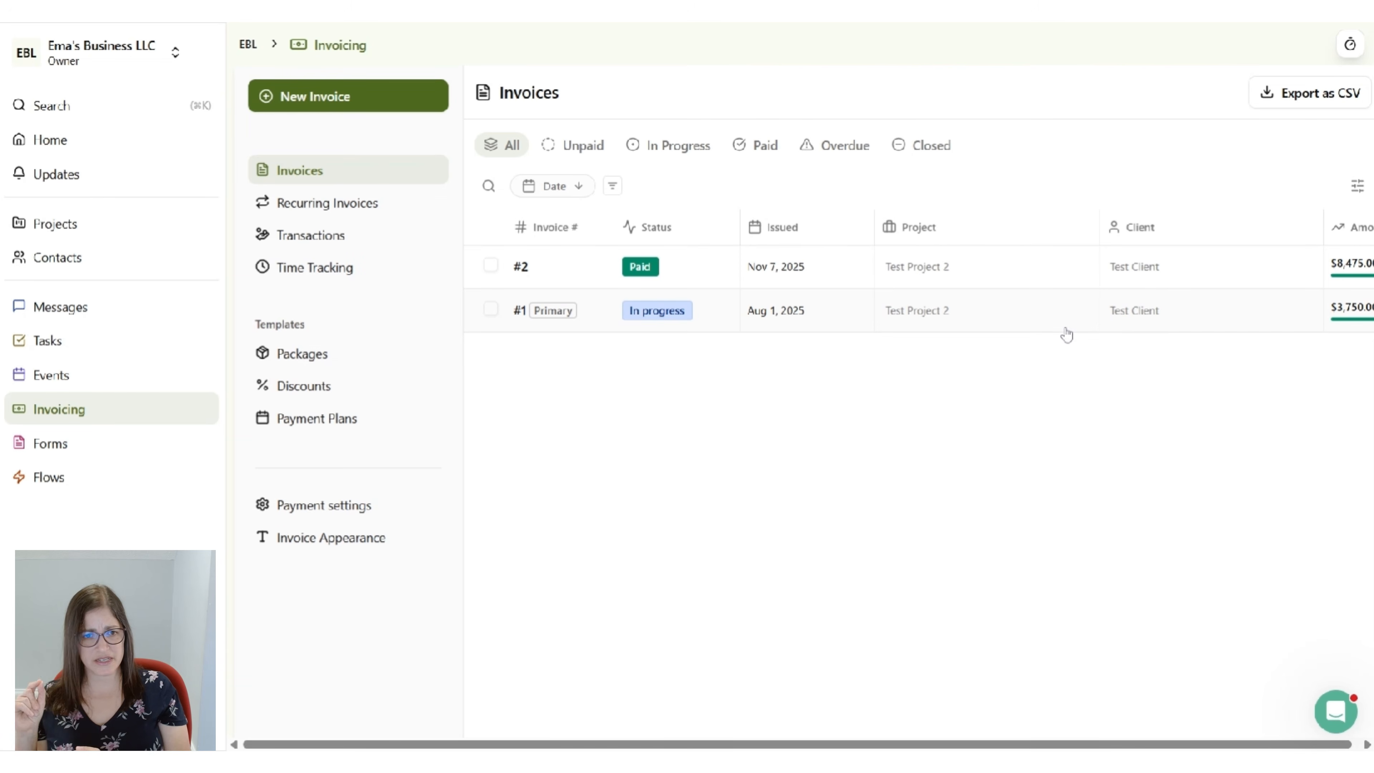
Compare the recurring invoices with the regular invoices, and view the transactions and time tracking lists
{"action": "left_click", "coordinate": [345, 212]}
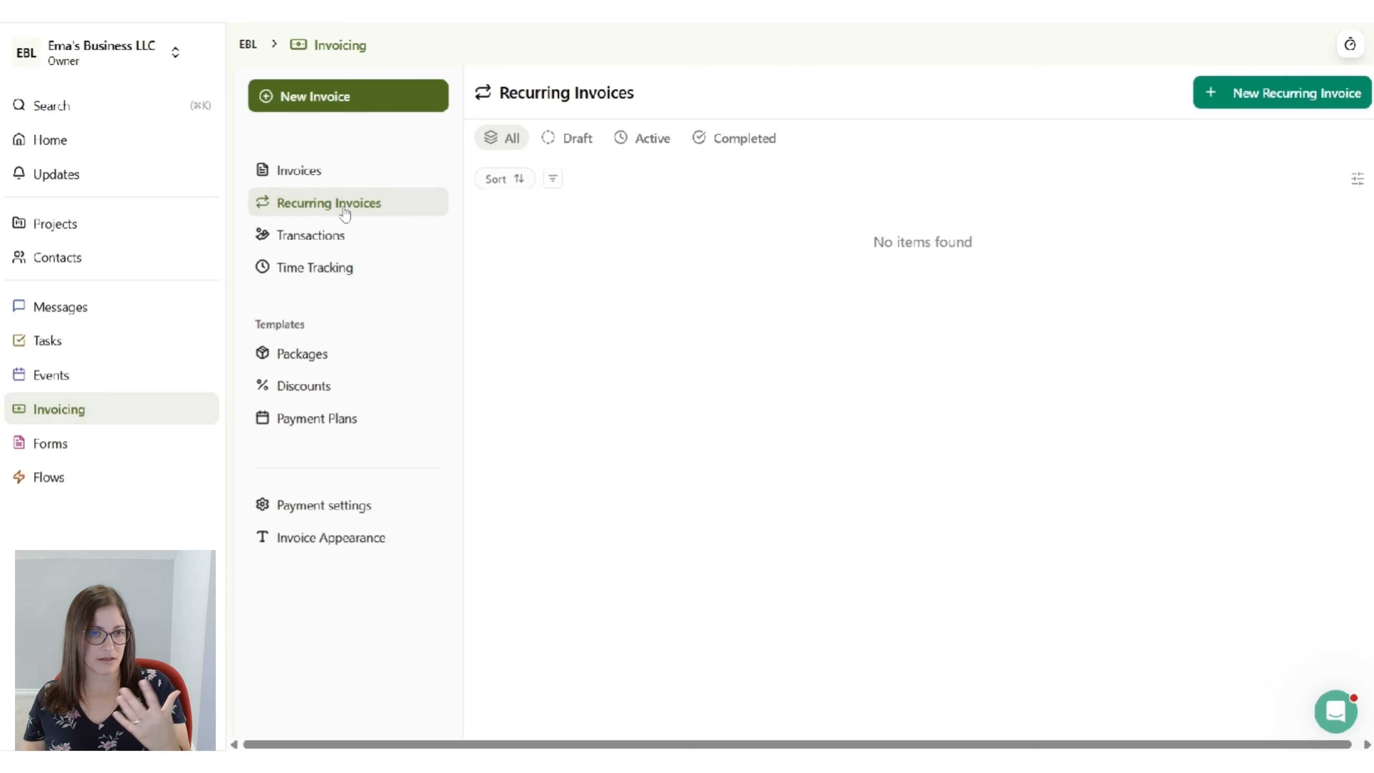
{"action": "left_click", "coordinate": [341, 177]}
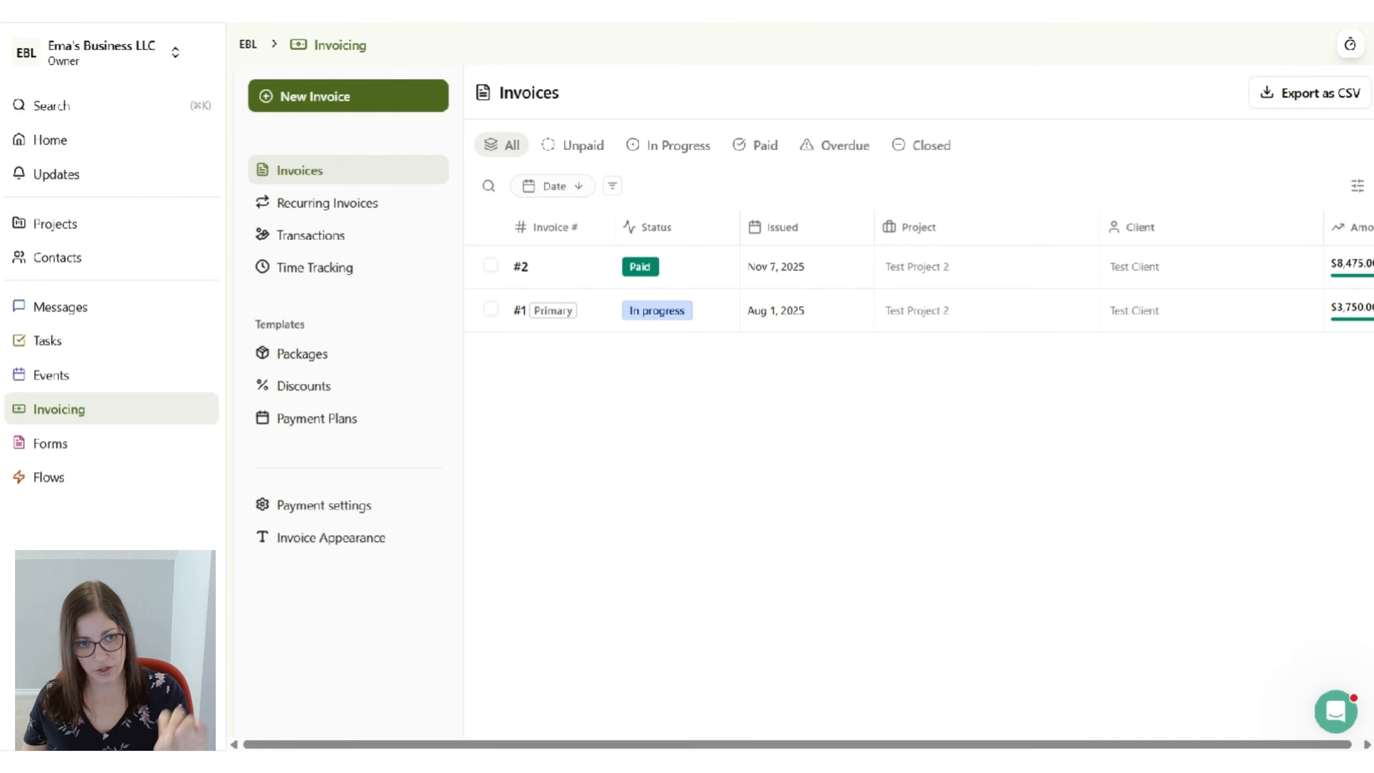
{"action": "left_click", "coordinate": [341, 209]}
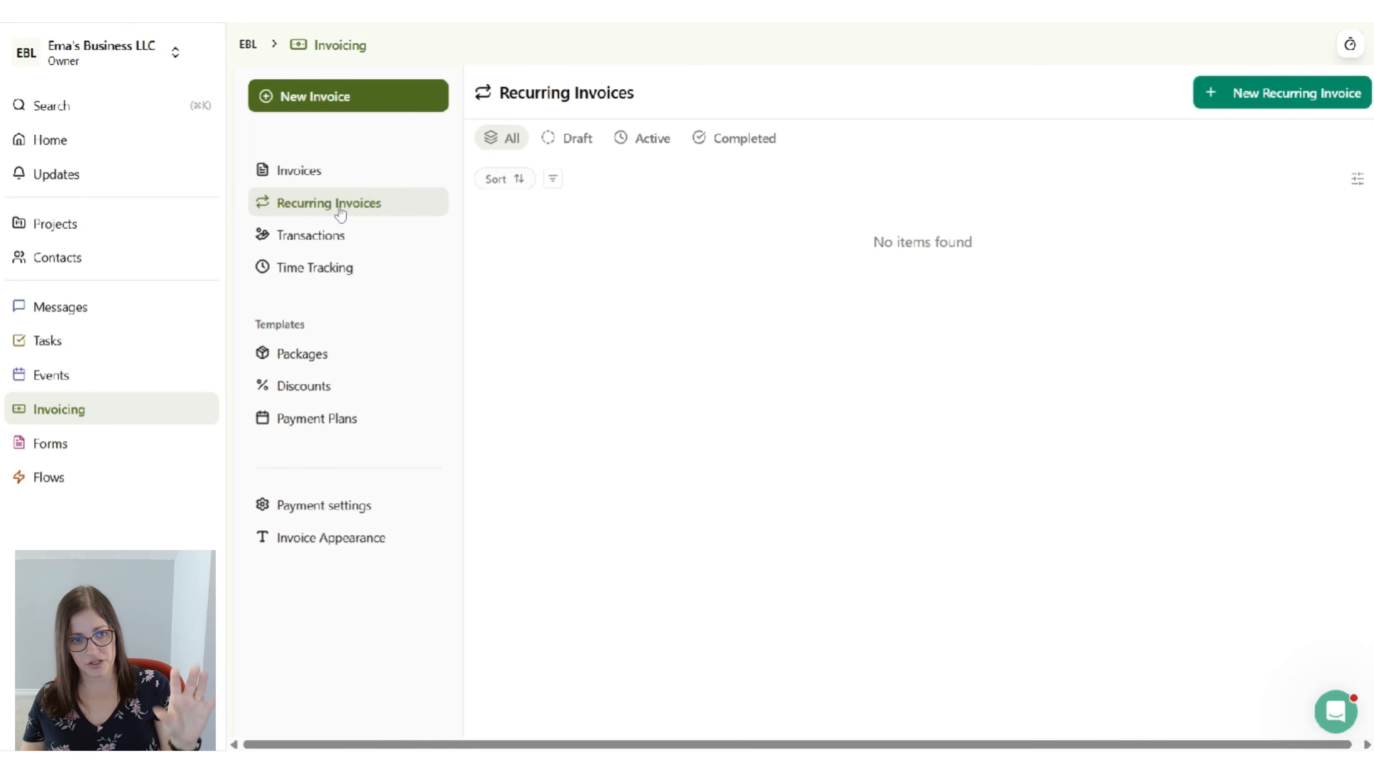
{"action": "left_click", "coordinate": [336, 244]}
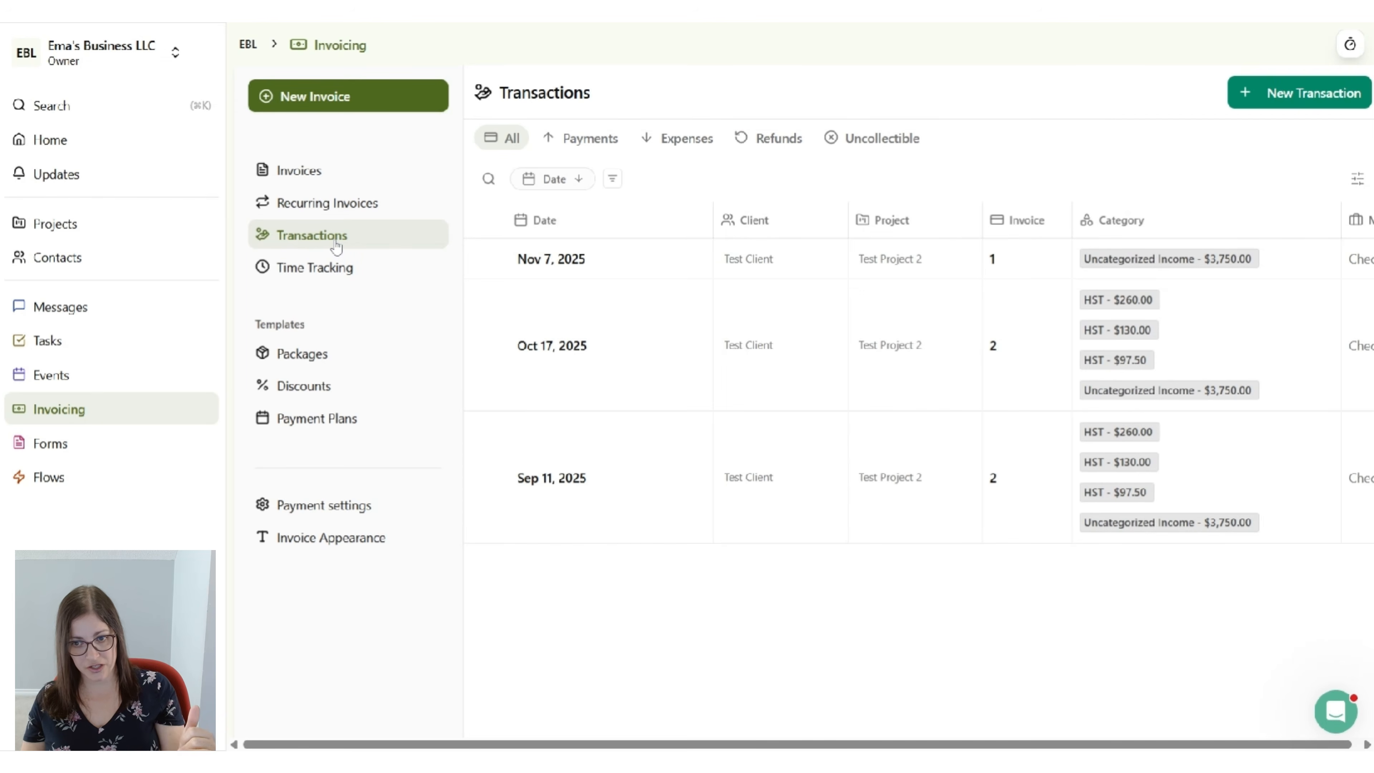
{"action": "left_click", "coordinate": [293, 271]}
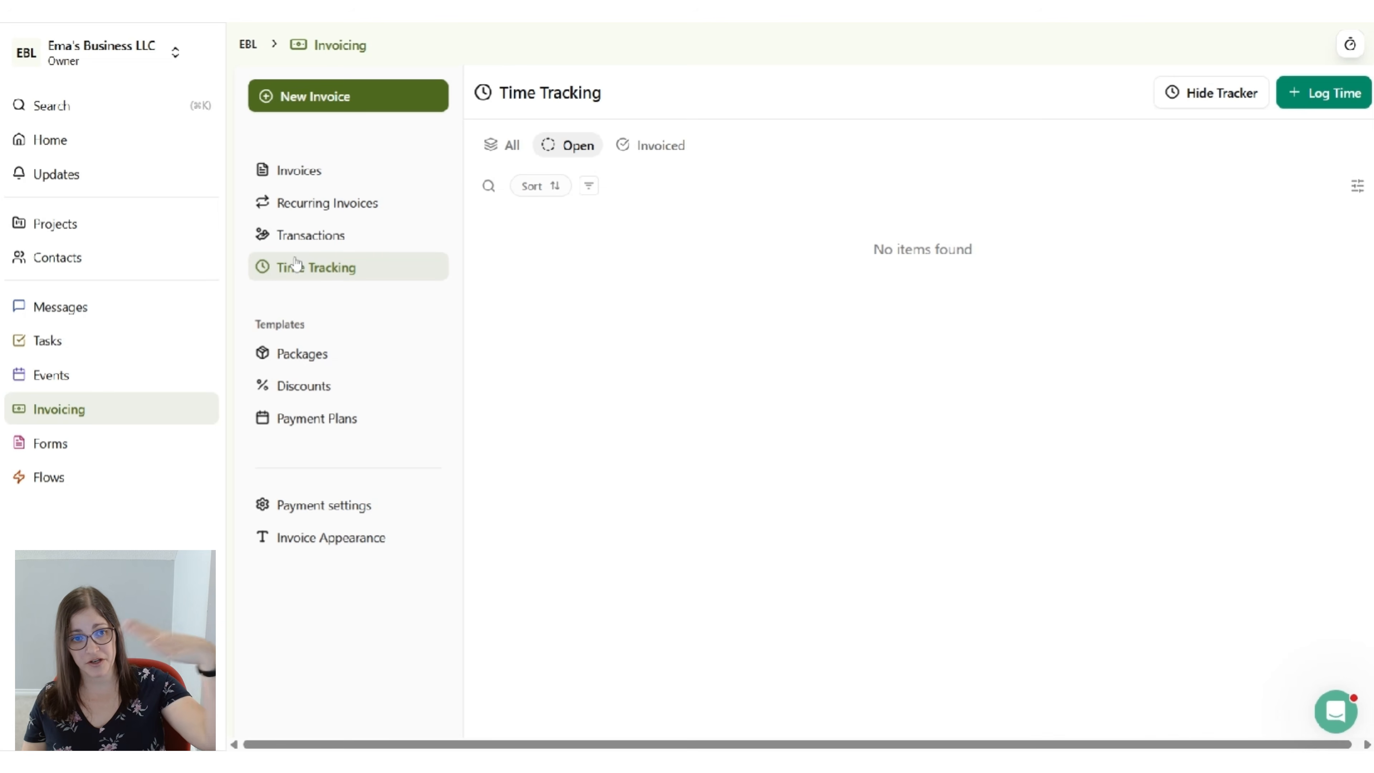
View the invoicing templates for packages, discounts and payment plans, plus the payment settings and invoice appearance
{"action": "left_click", "coordinate": [299, 363]}
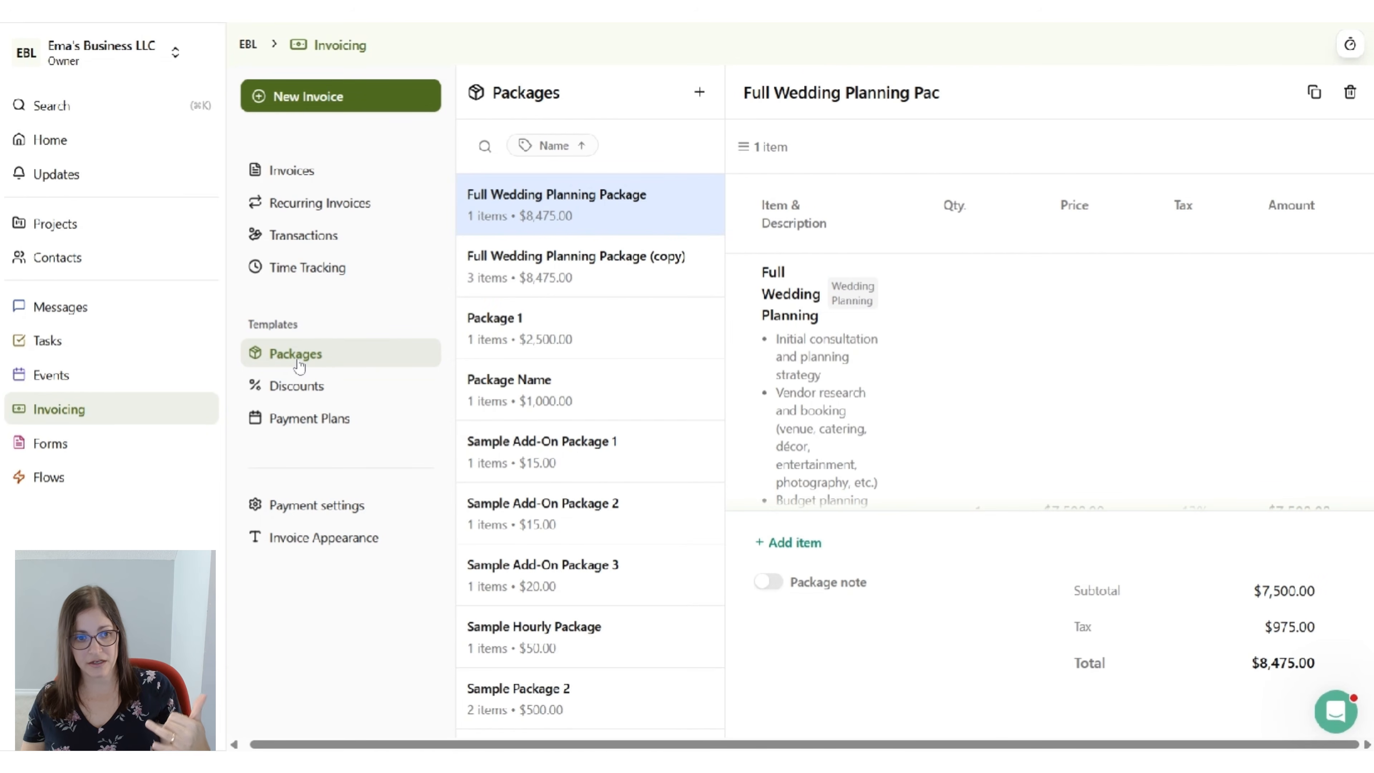
{"action": "left_click", "coordinate": [298, 388]}
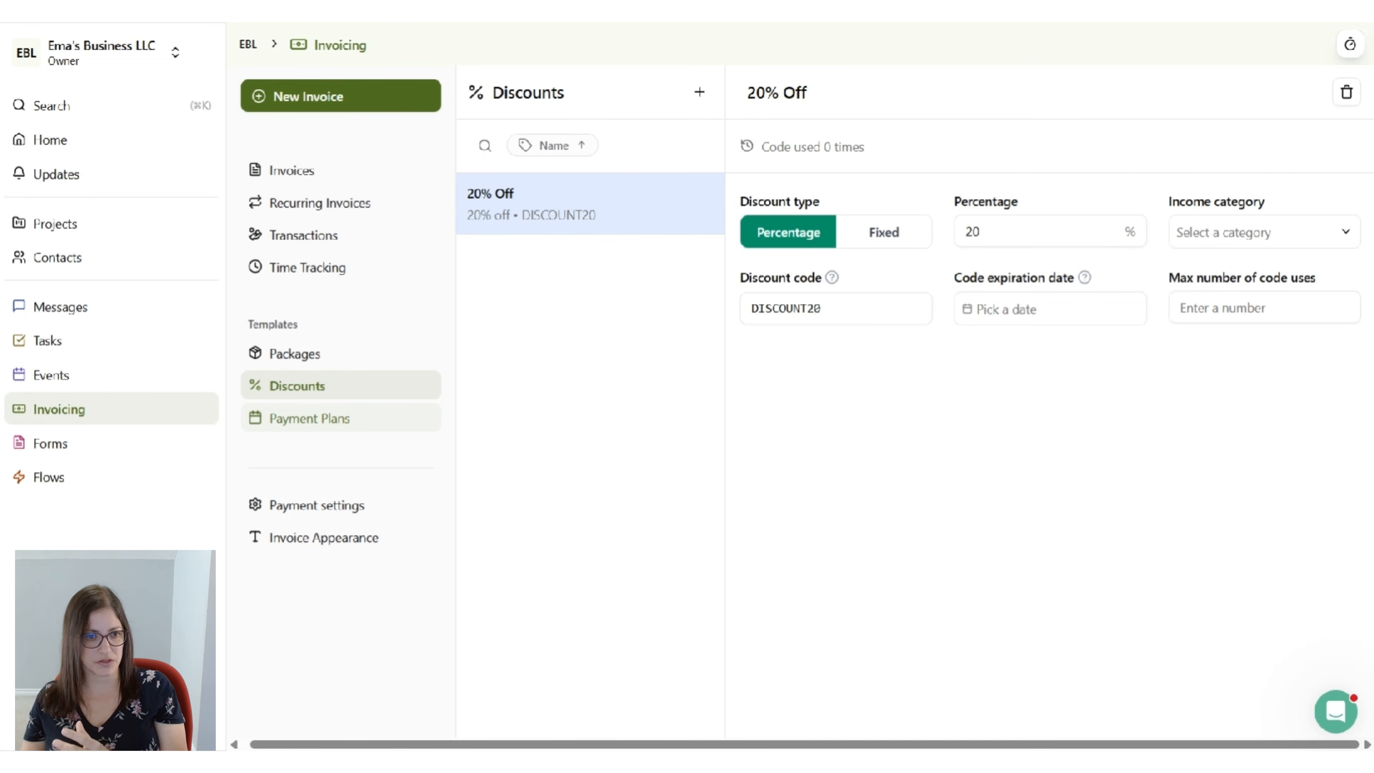
{"action": "left_click", "coordinate": [303, 426]}
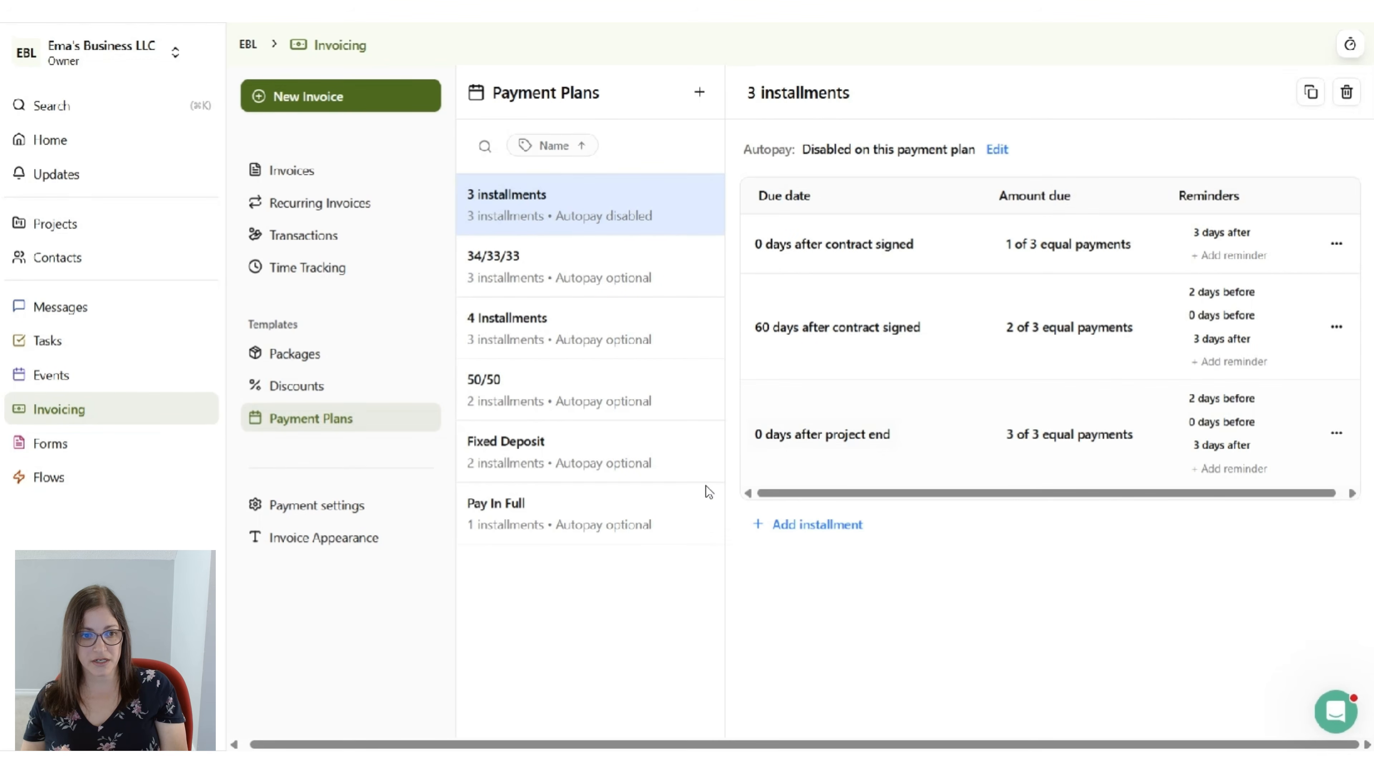
{"action": "left_click", "coordinate": [307, 514]}
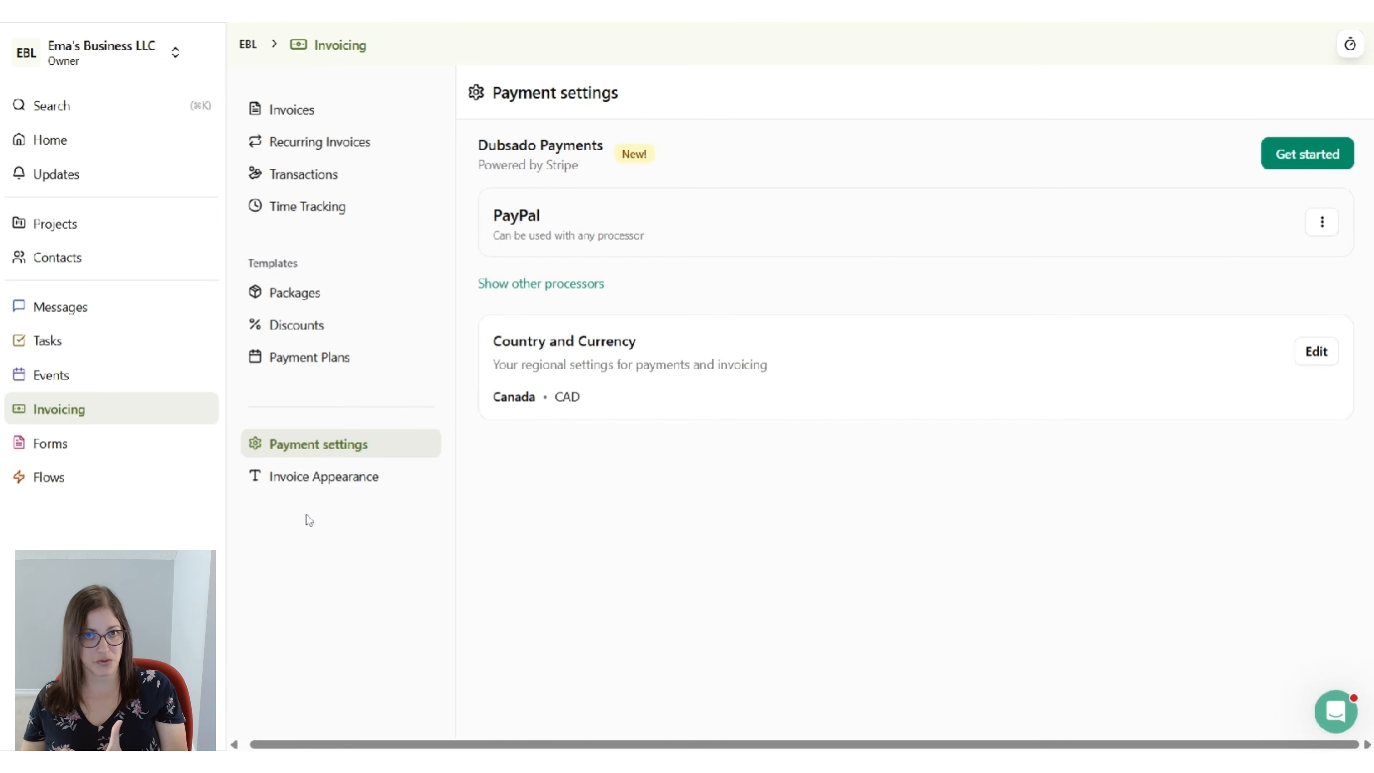
{"action": "left_click", "coordinate": [319, 479]}
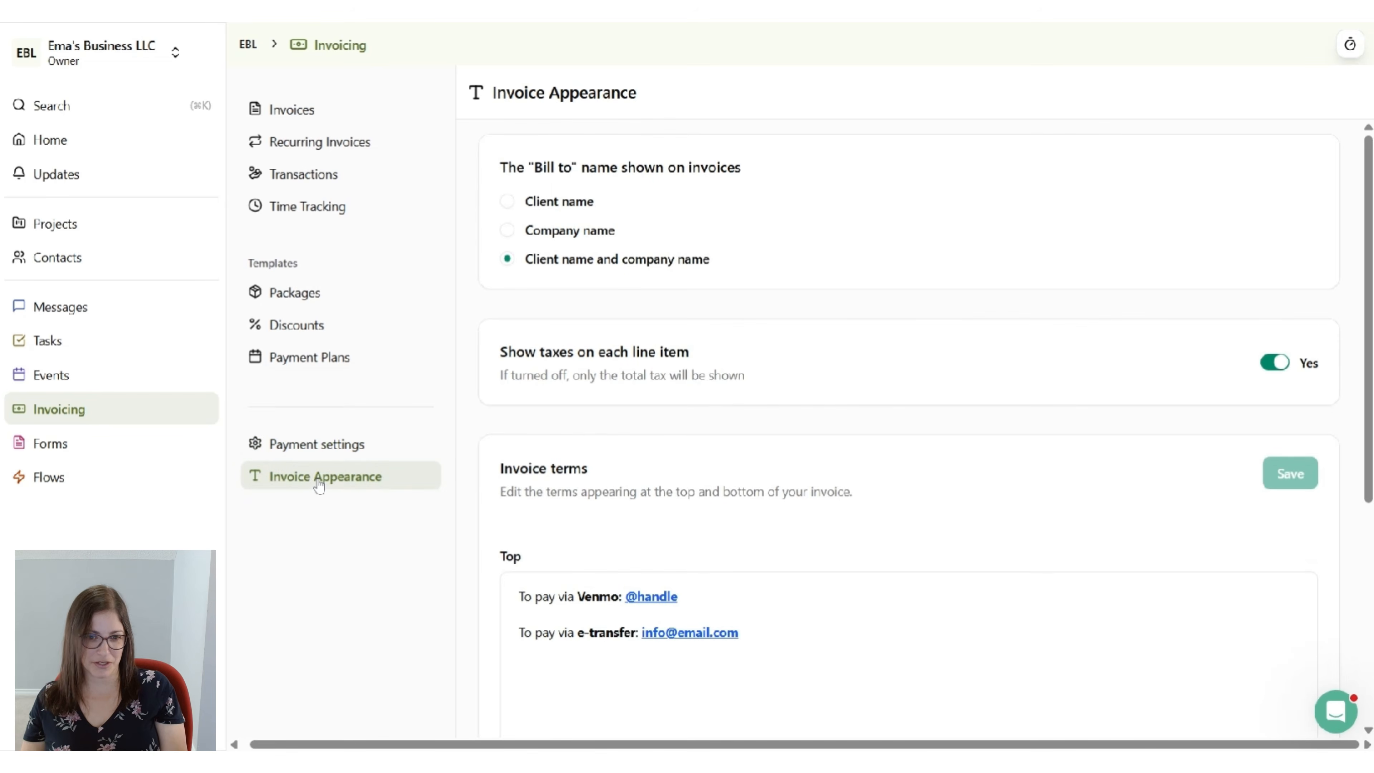
Look through the forms area, from the list of all forms to the form templates and the explorable templates
{"action": "left_click", "coordinate": [51, 443]}
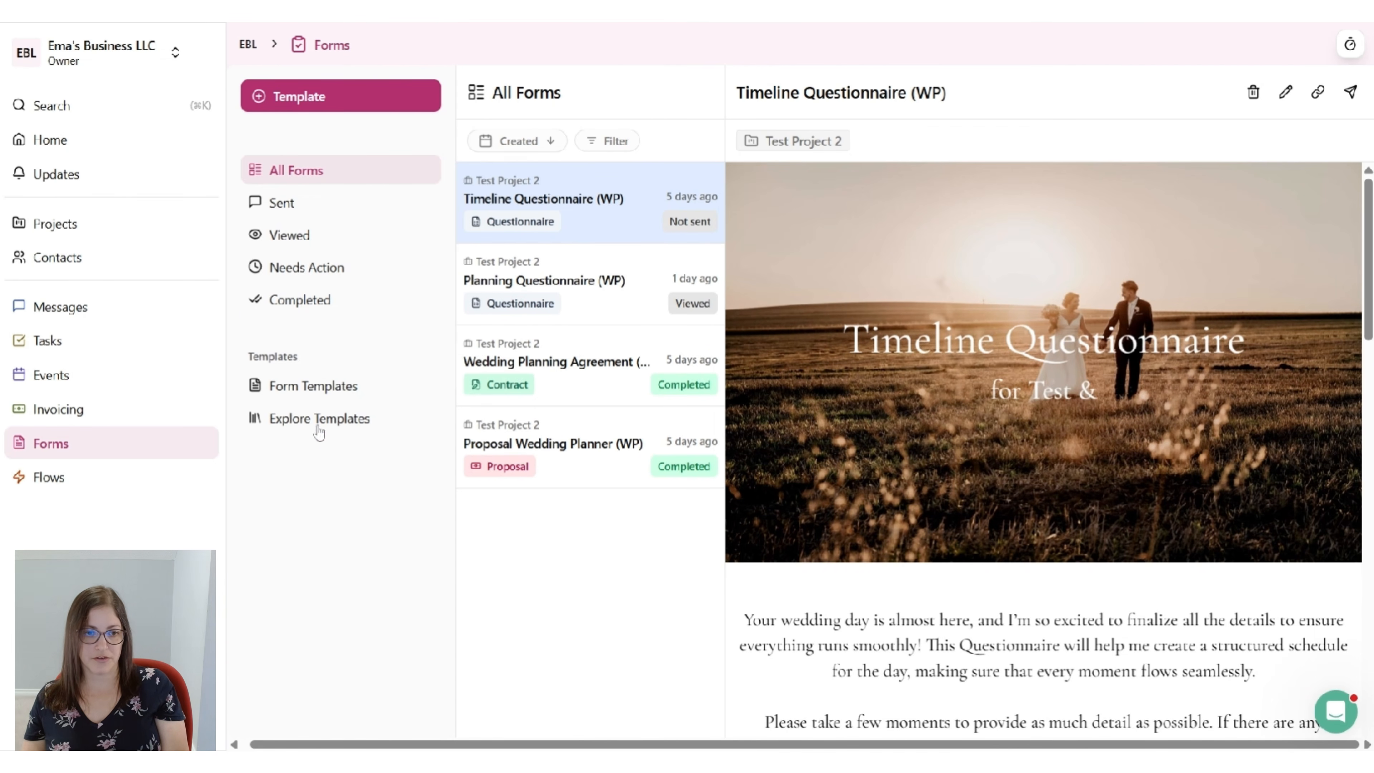
{"action": "left_click", "coordinate": [316, 386]}
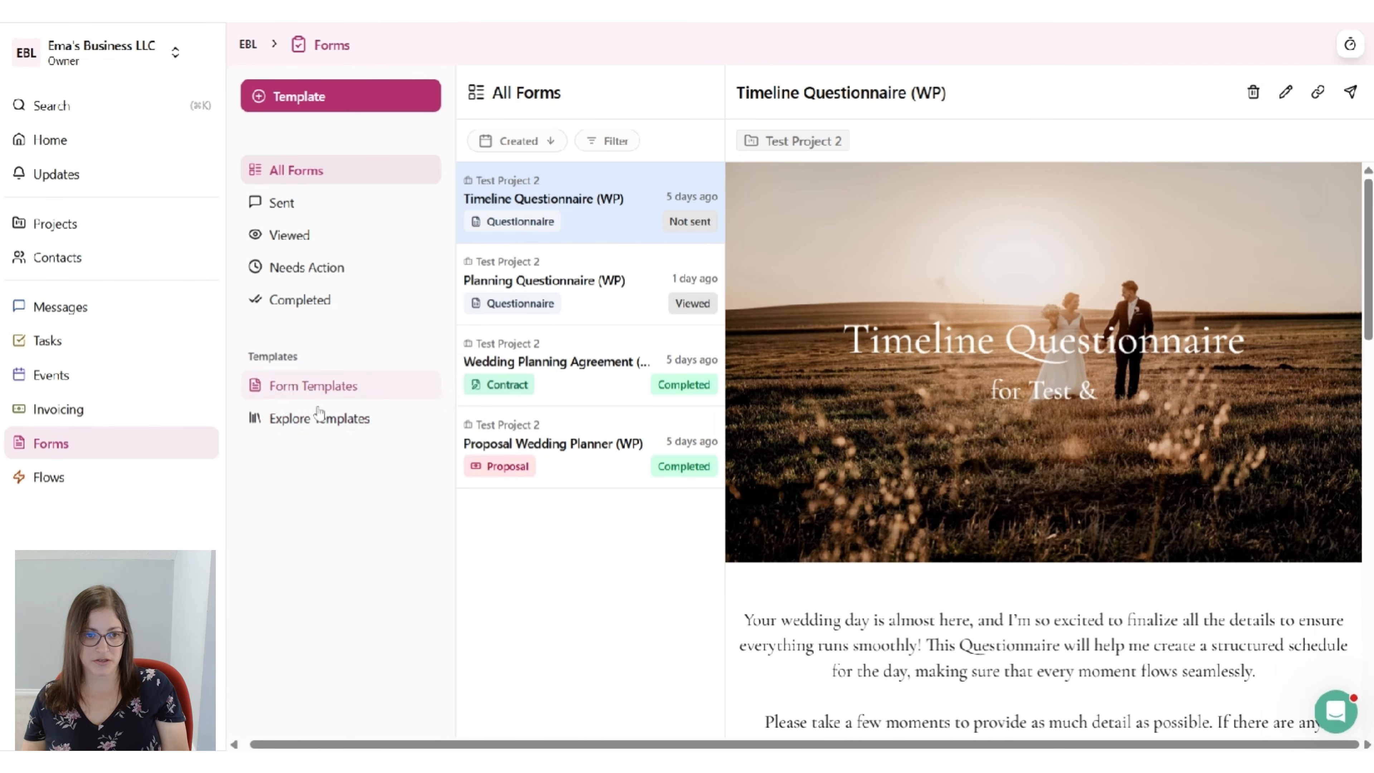
{"action": "left_click", "coordinate": [317, 419]}
{"action": "left_click", "coordinate": [316, 387]}
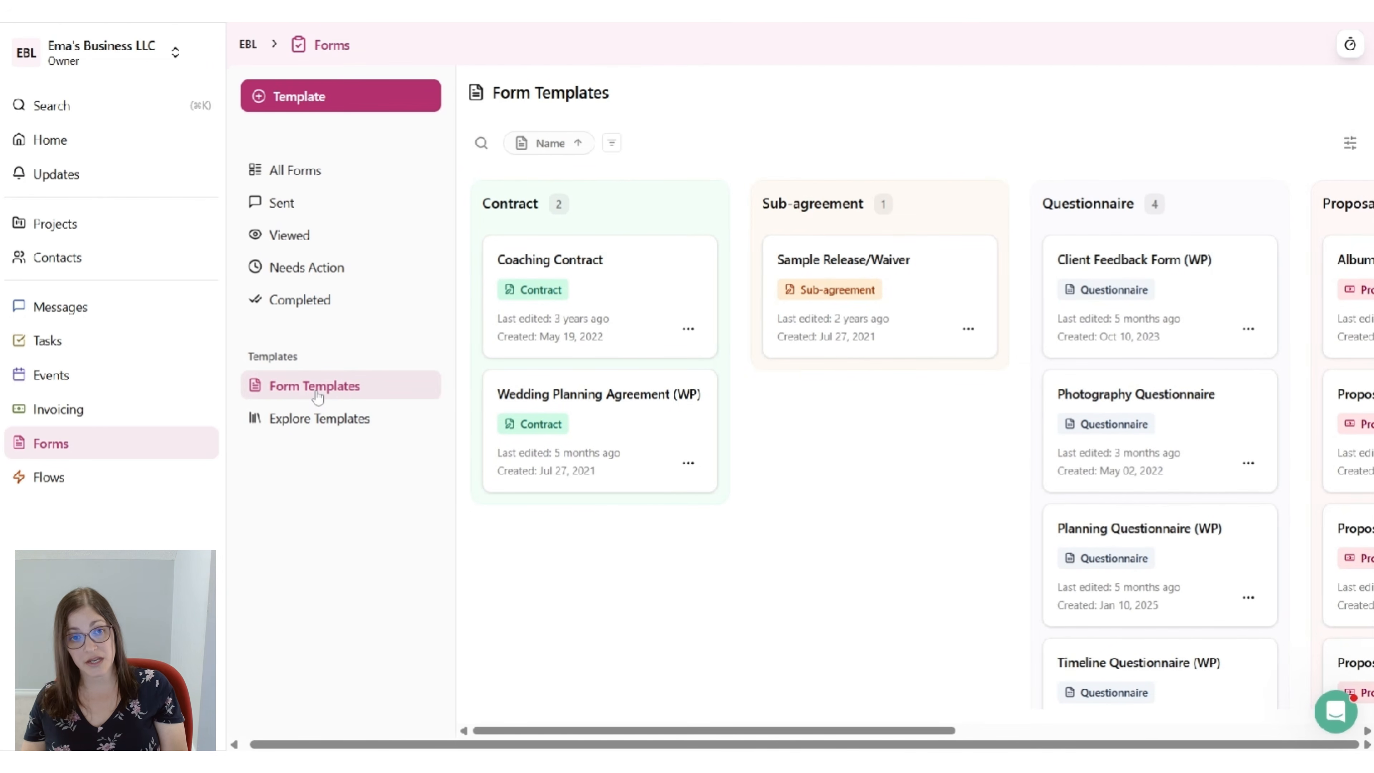
Check the display options and type columns of the form templates, and return to the list of all forms
{"action": "left_click", "coordinate": [1358, 145]}
{"action": "left_click", "coordinate": [1358, 145]}
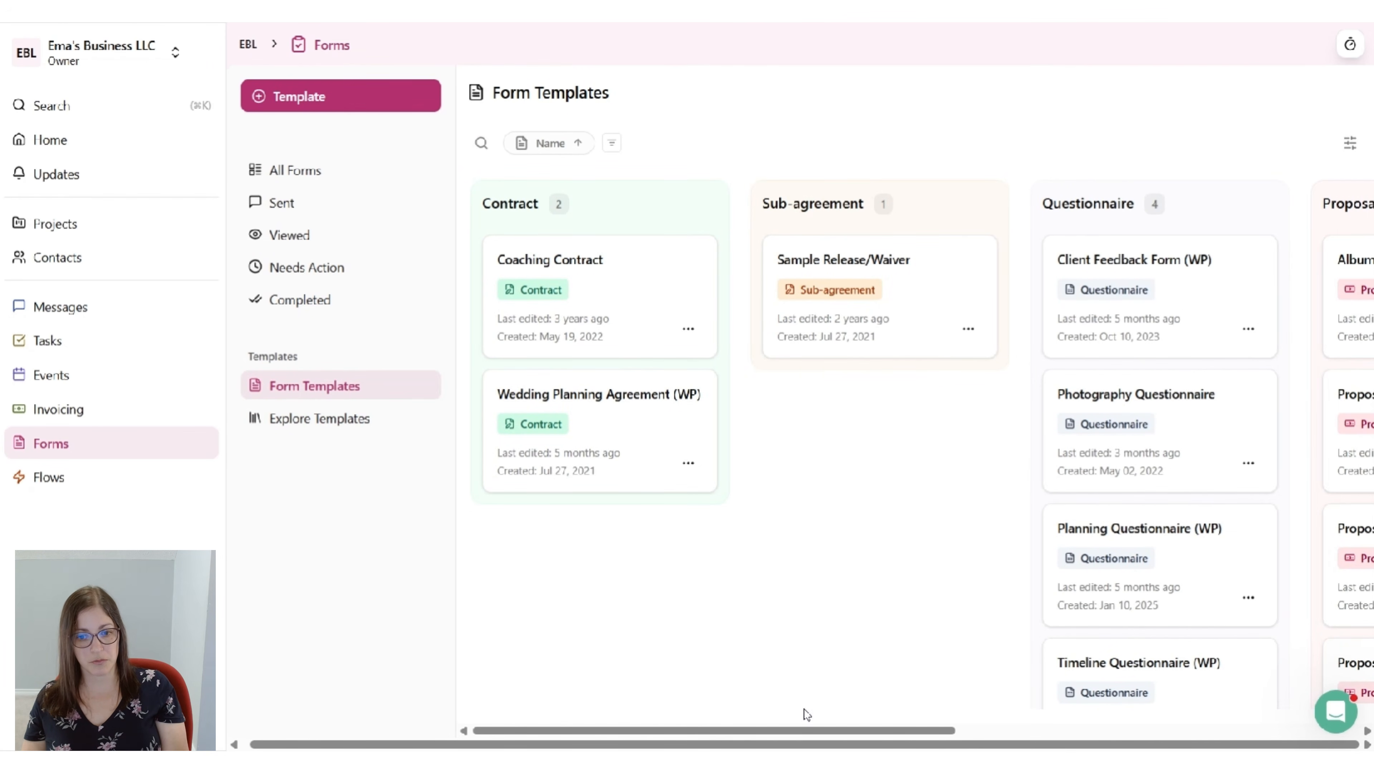
{"action": "left_click_drag", "start_coordinate": [782, 731], "coordinate": [456, 749]}
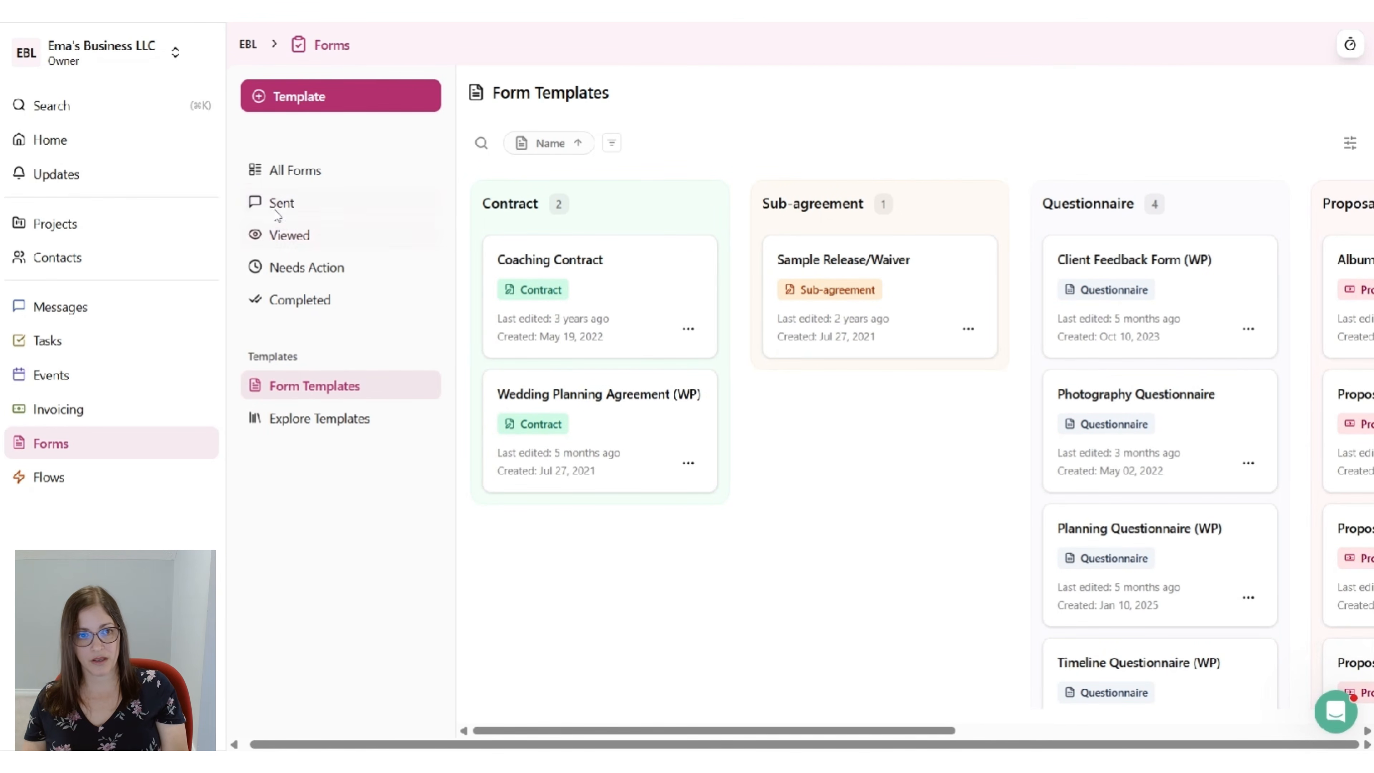
{"action": "left_click", "coordinate": [292, 173]}
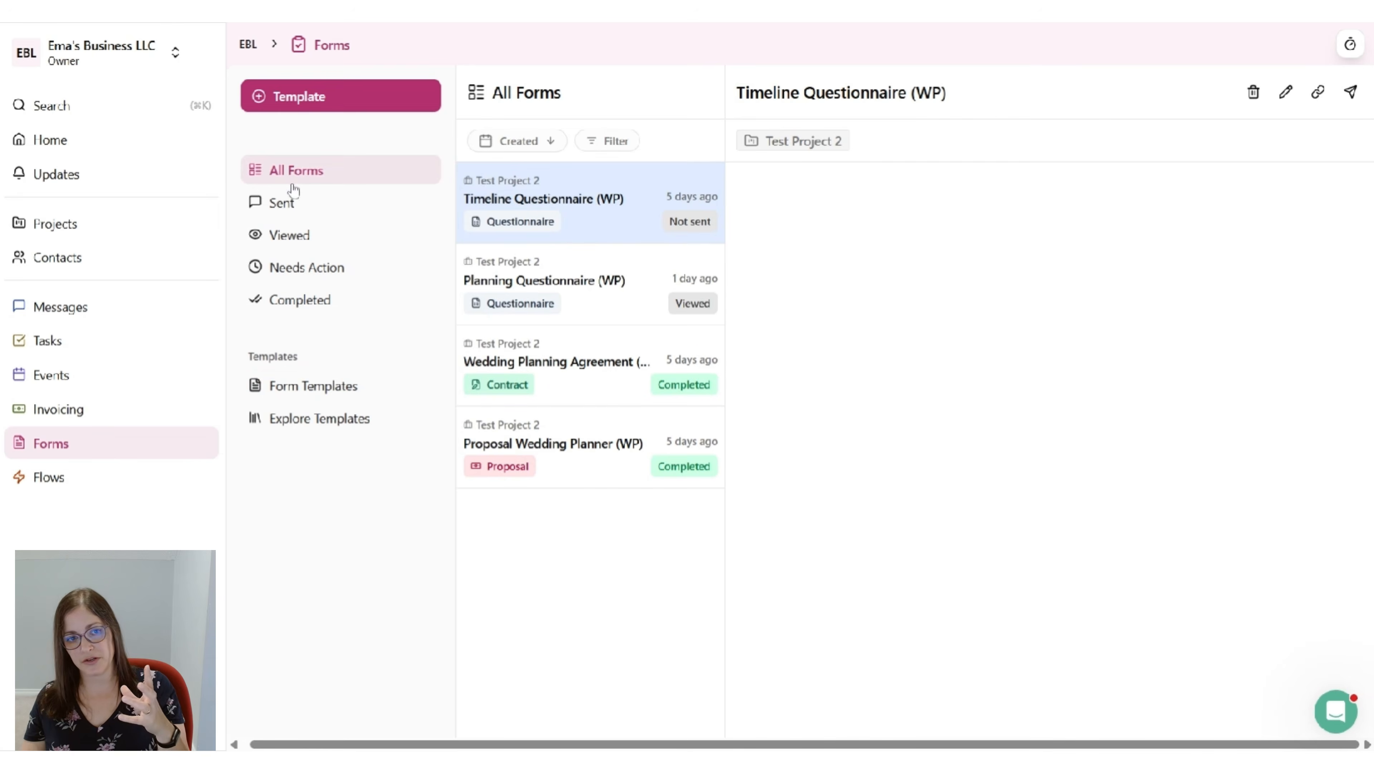
Look through the forms filtered by status: sent, viewed, needs action and completed
{"action": "left_click", "coordinate": [292, 202]}
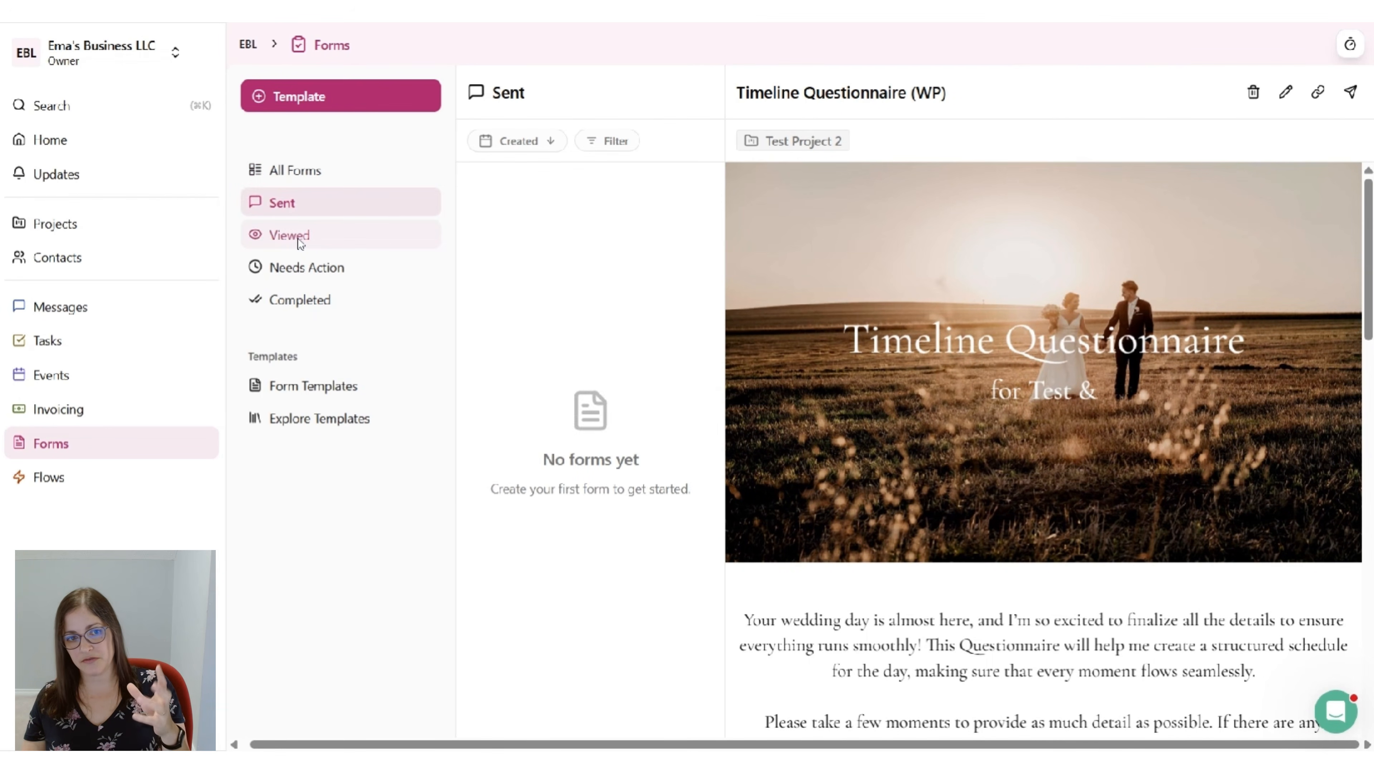
{"action": "left_click", "coordinate": [297, 234]}
{"action": "left_click", "coordinate": [304, 267]}
{"action": "left_click", "coordinate": [306, 301]}
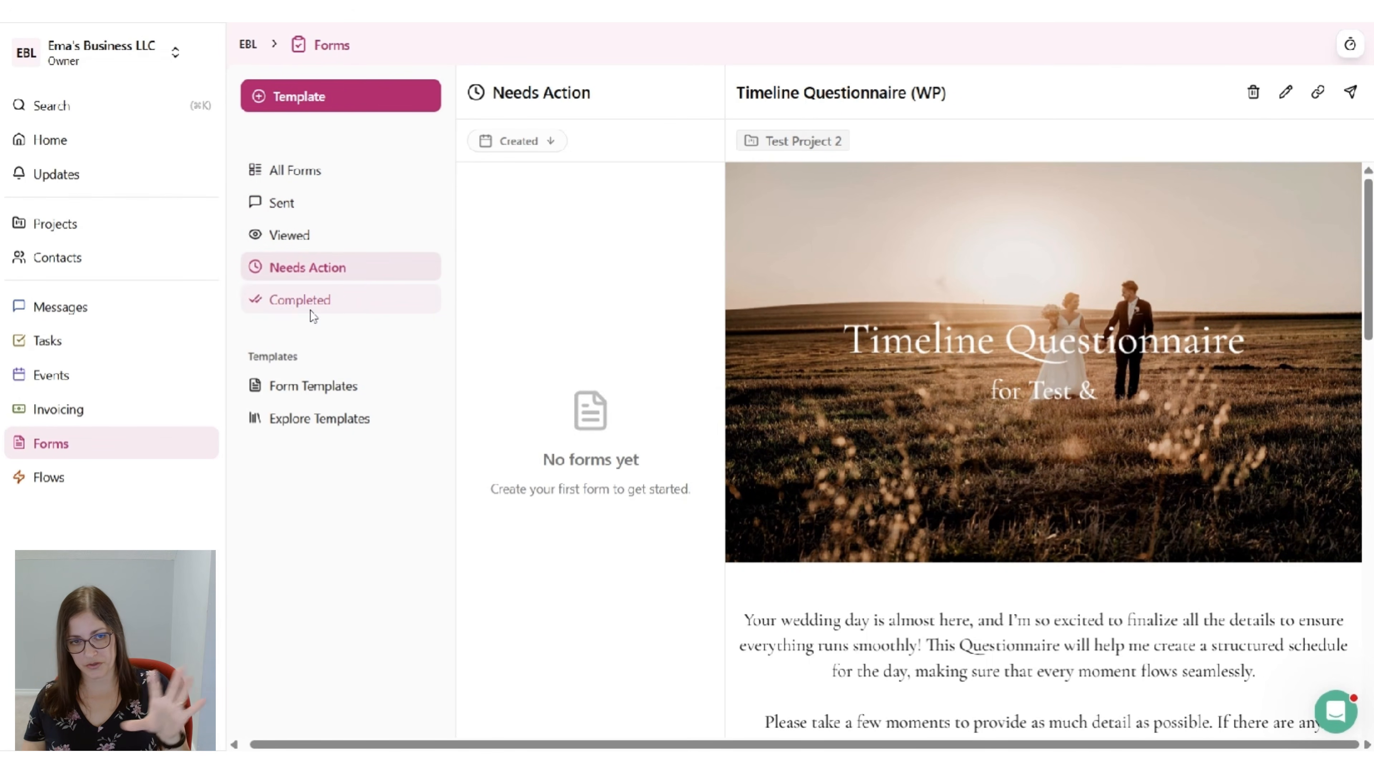
Create a new flow template among the flow templates and open it for editing
{"action": "left_click", "coordinate": [52, 479]}
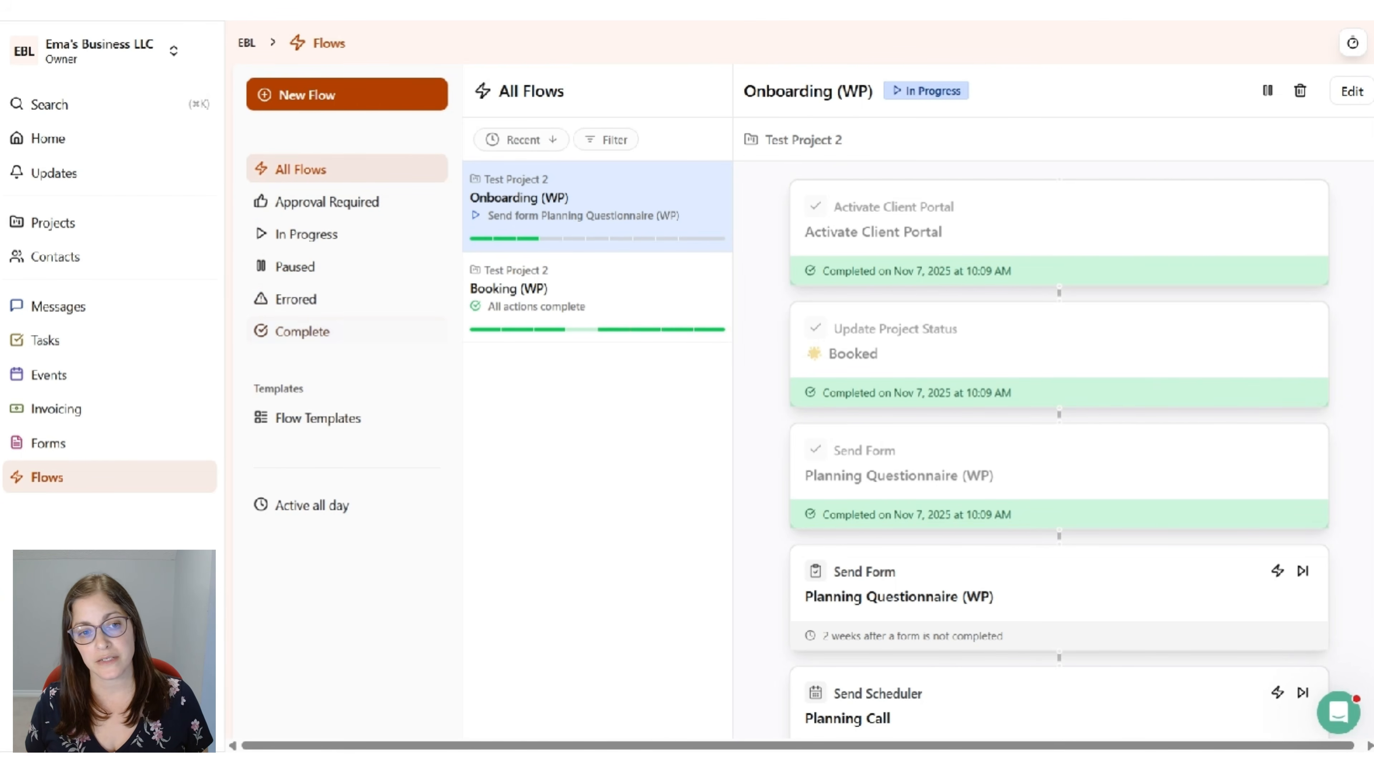
{"action": "left_click", "coordinate": [295, 436]}
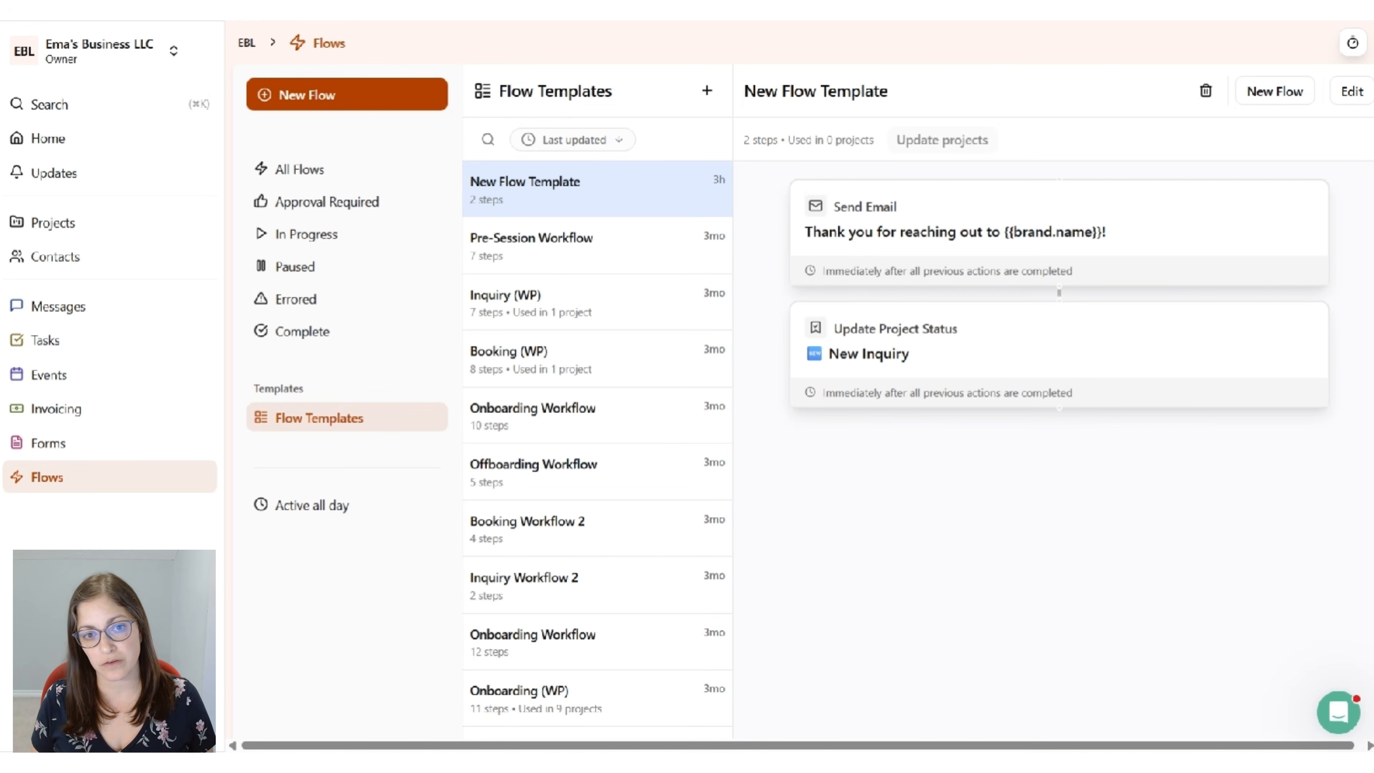
{"action": "left_click", "coordinate": [706, 91]}
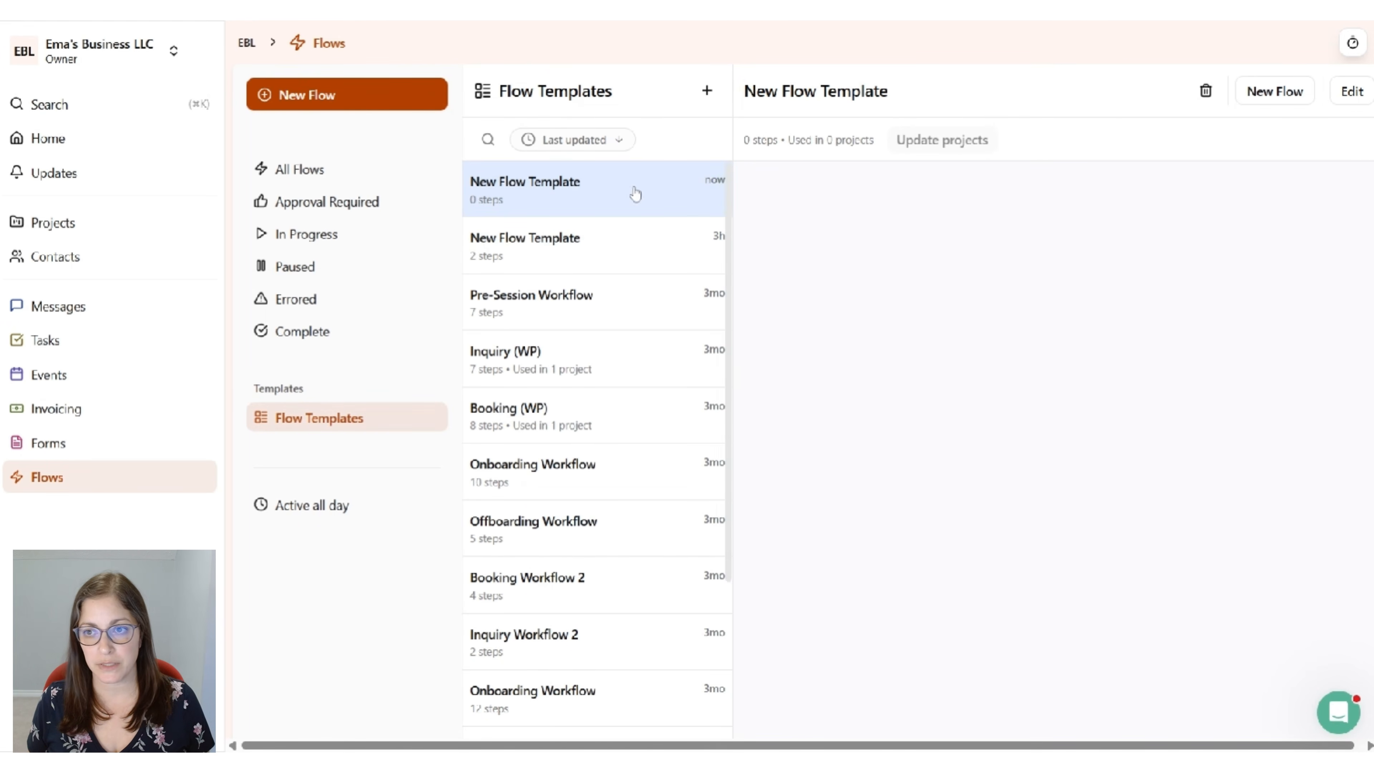
{"action": "left_click", "coordinate": [1351, 91]}
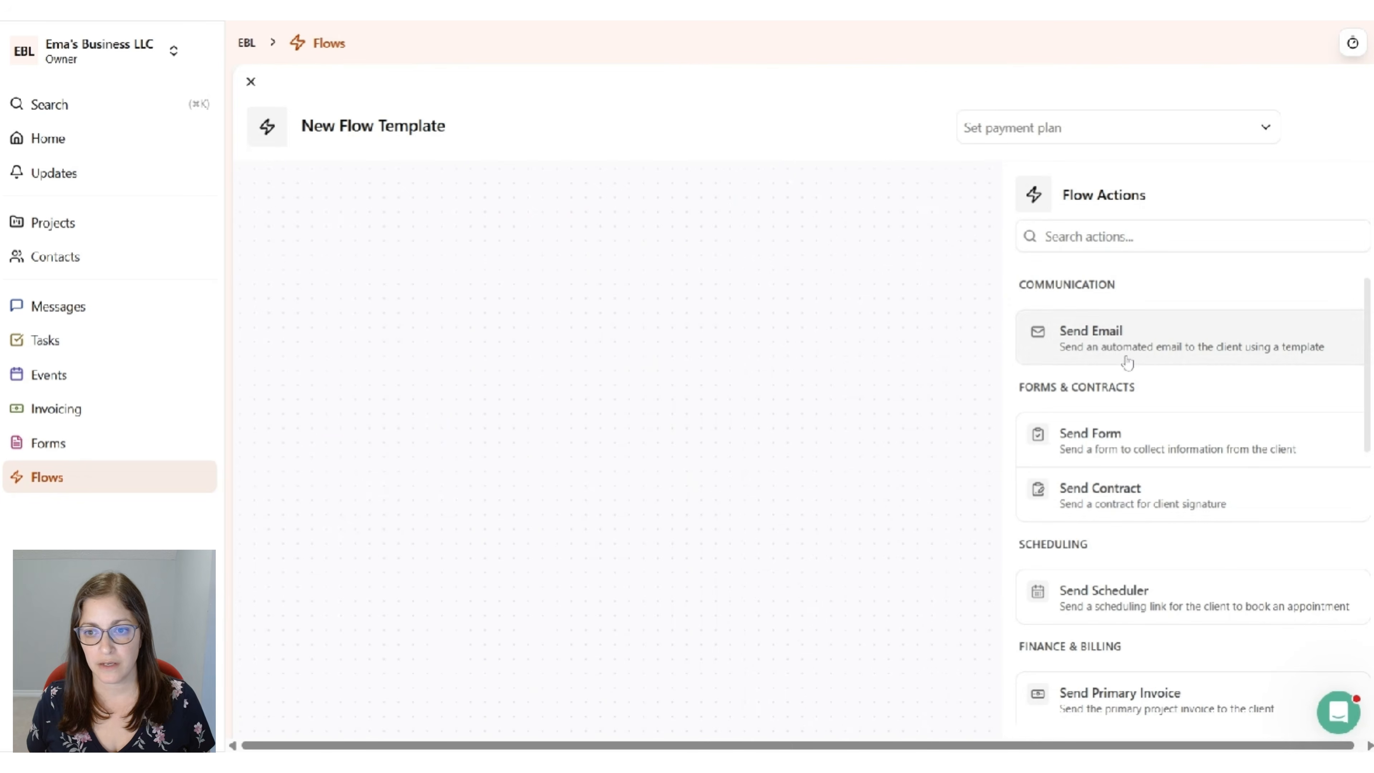
Add a Send Email action to the flow, filled from the email template "Thank you for reaching out to {{brand.name}}!"
{"action": "left_click", "coordinate": [1114, 355]}
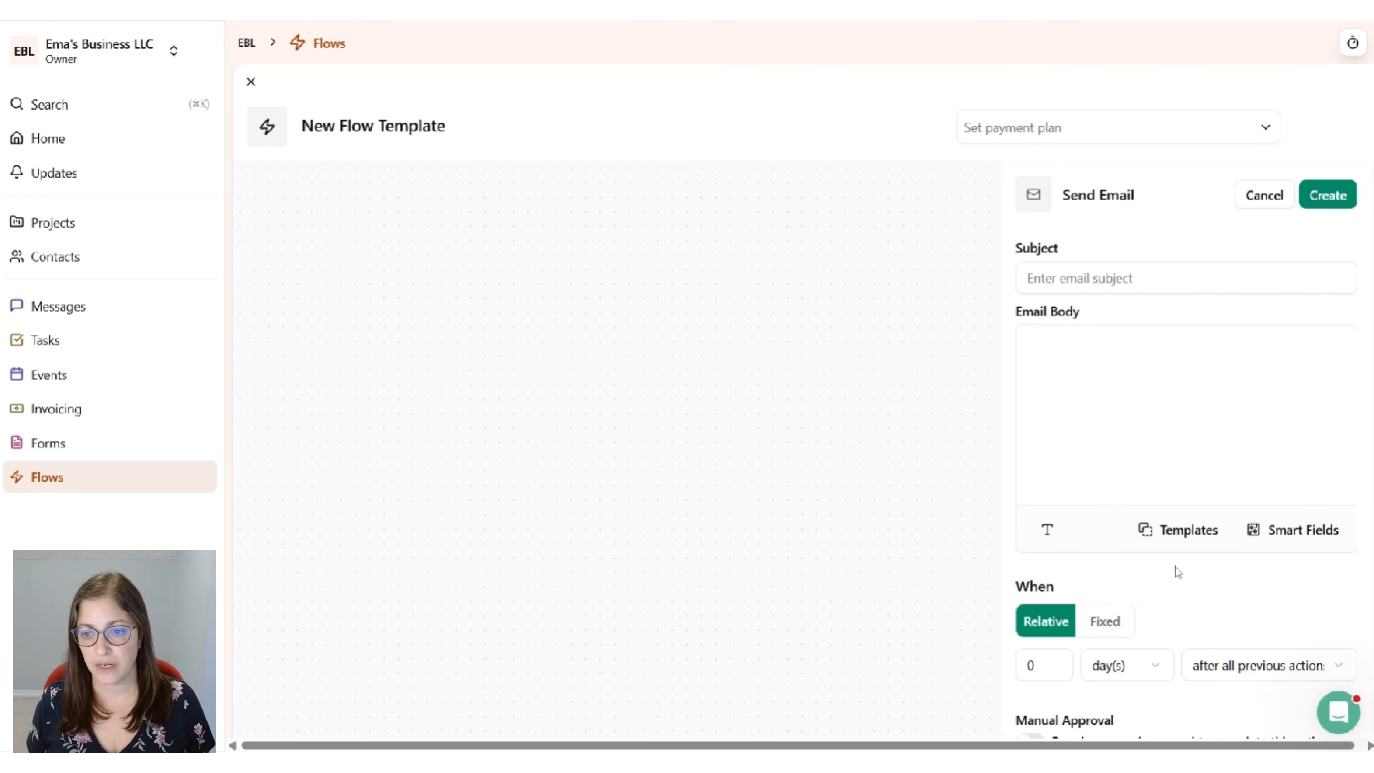
{"action": "left_click", "coordinate": [1178, 542]}
{"action": "left_click", "coordinate": [1180, 298]}
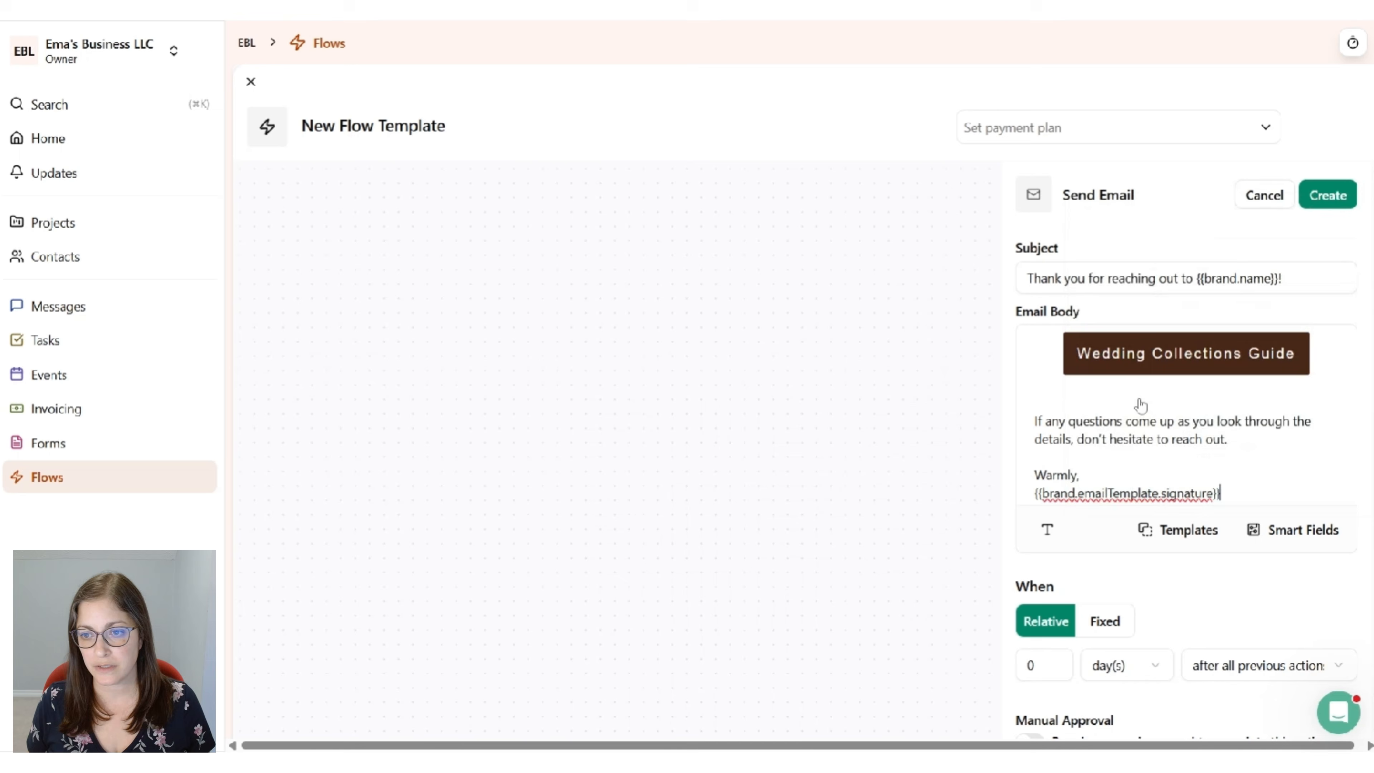
{"action": "left_click", "coordinate": [1328, 195]}
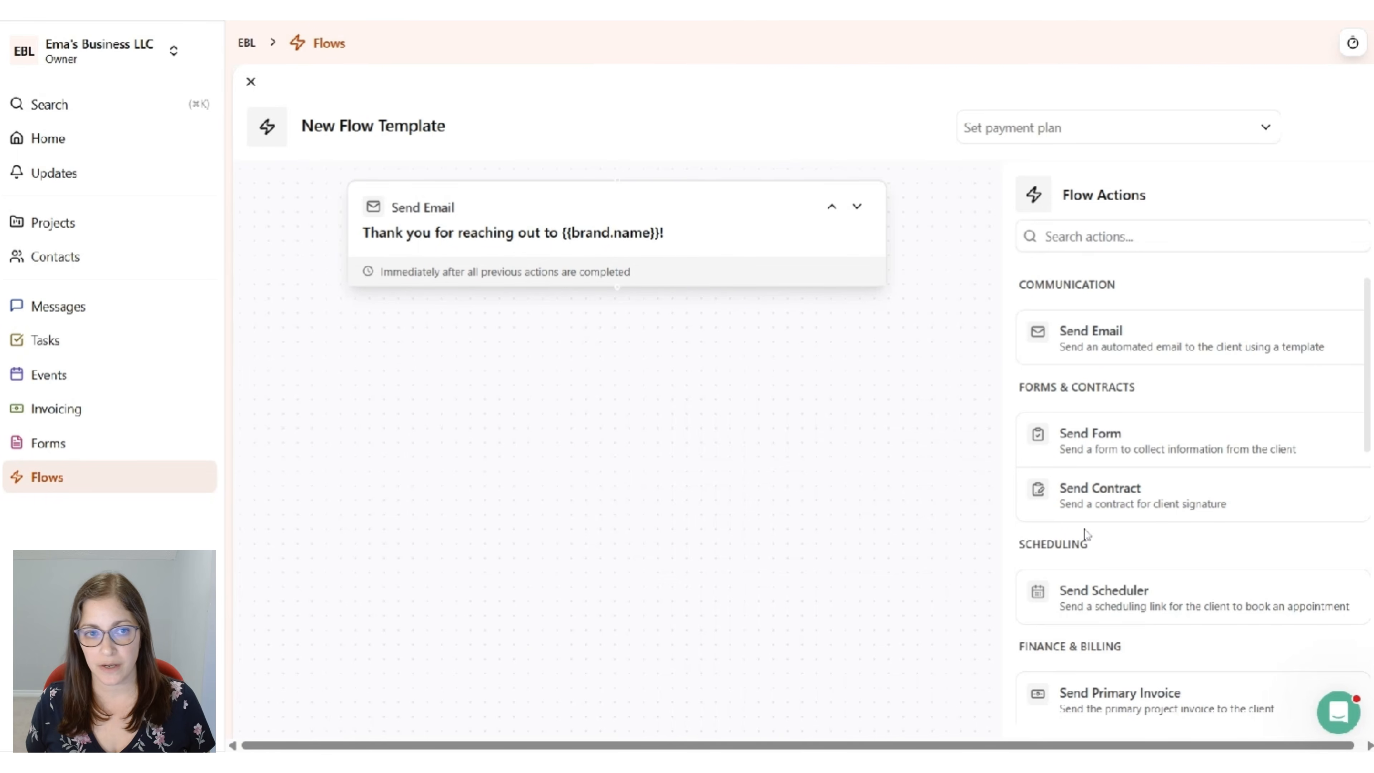
Add an Update Project Status action to the flow that sets the status to New Inquiry
{"action": "scroll", "coordinate": [1136, 433], "scroll_direction": "down", "scroll_amount": 10}
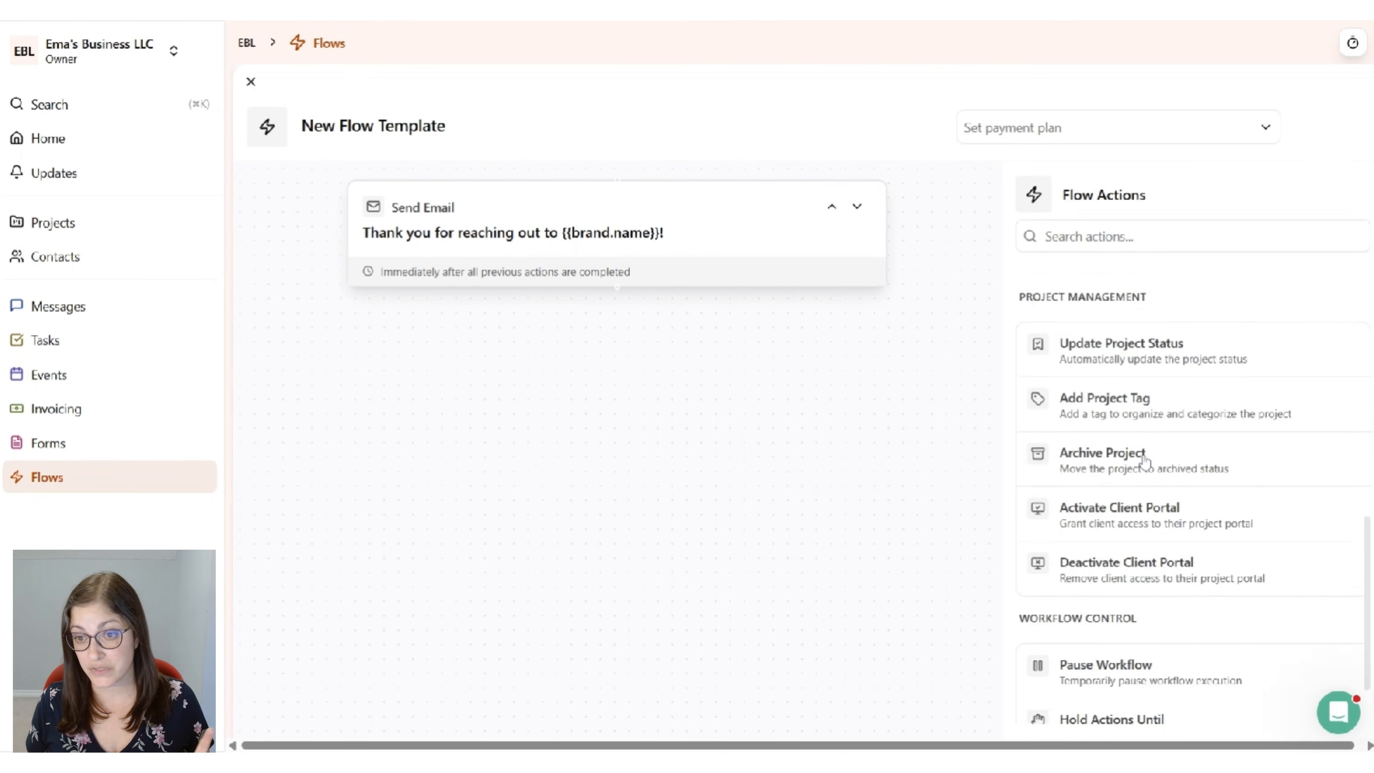
{"action": "left_click", "coordinate": [1107, 342]}
{"action": "left_click", "coordinate": [1089, 293]}
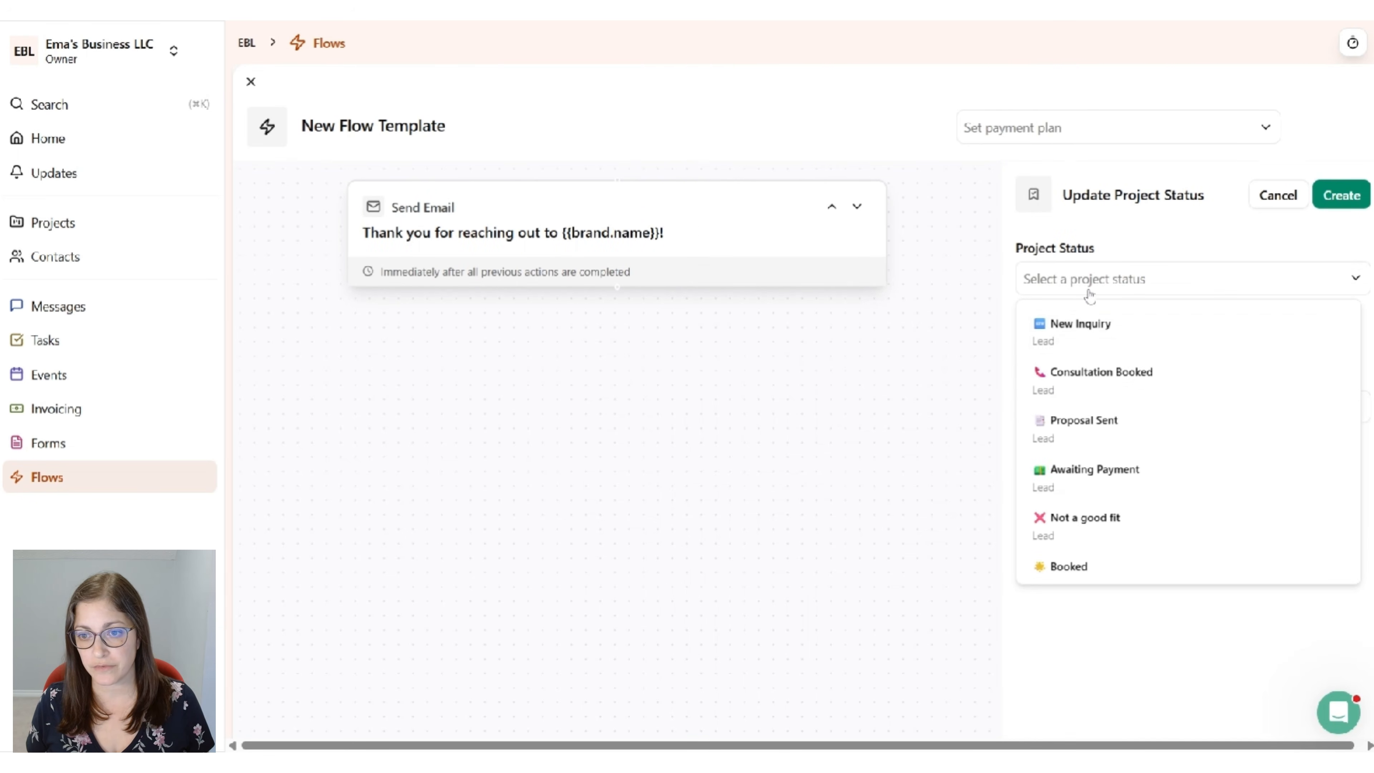
{"action": "left_click", "coordinate": [1089, 325]}
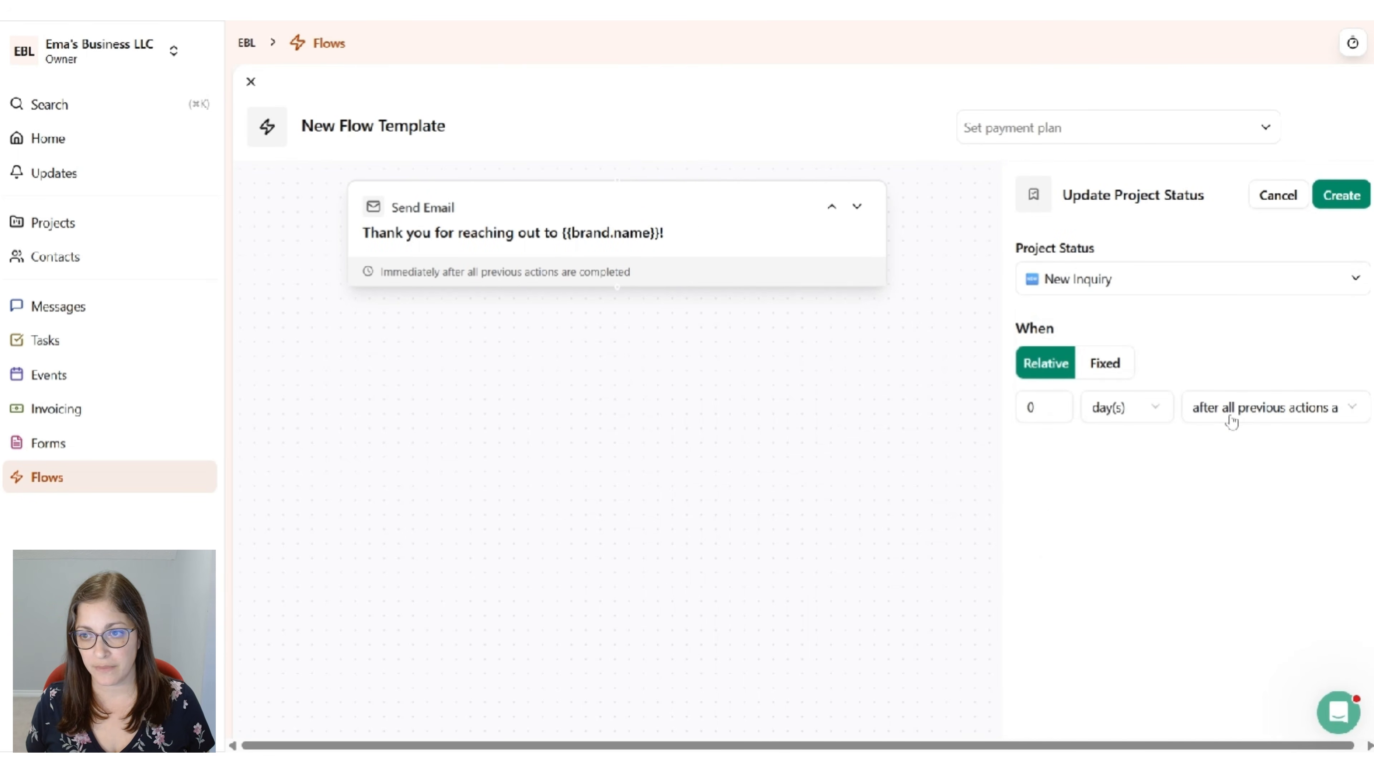
{"action": "left_click", "coordinate": [1342, 195]}
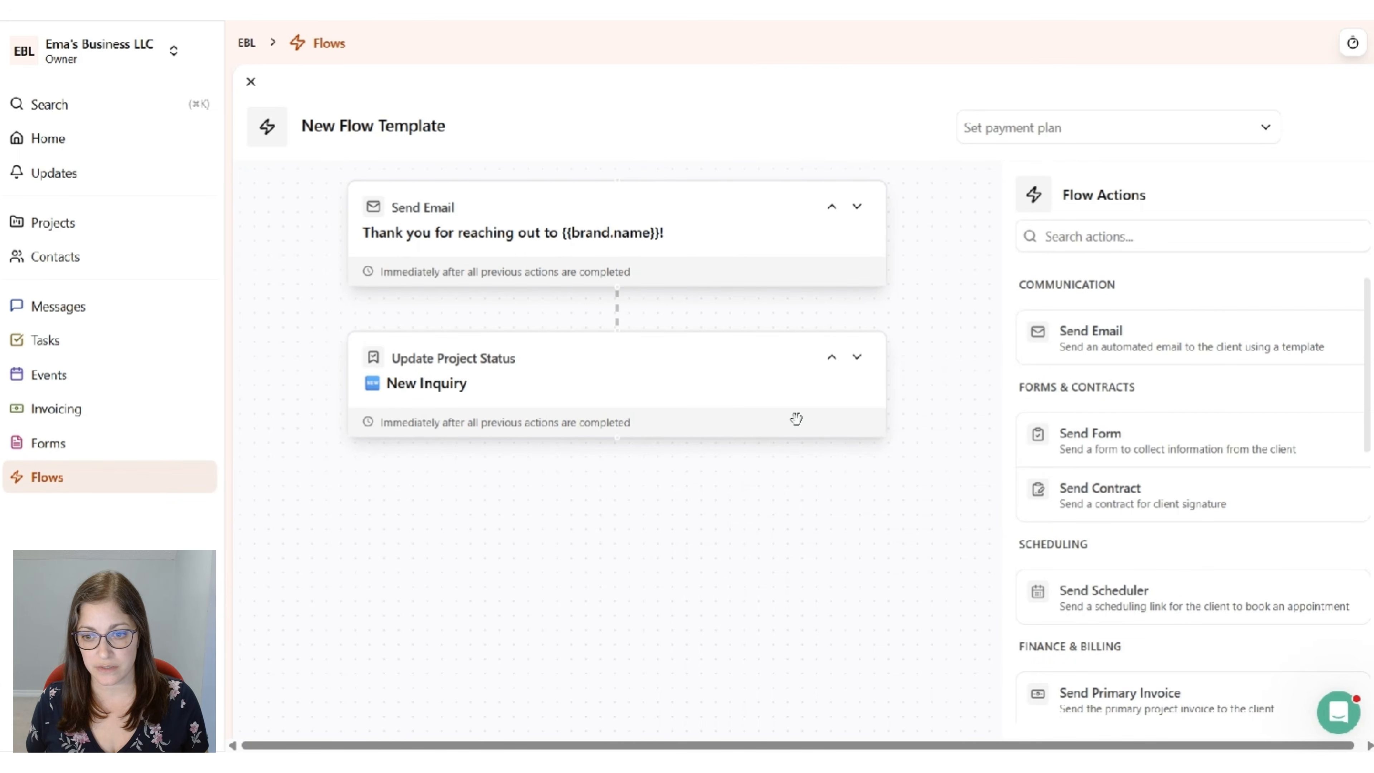
Add a Create Task action with the text "Task", assigned to the account owner, with the brand owner emailed when it is created
{"action": "scroll", "coordinate": [1274, 441], "scroll_direction": "down", "scroll_amount": 10}
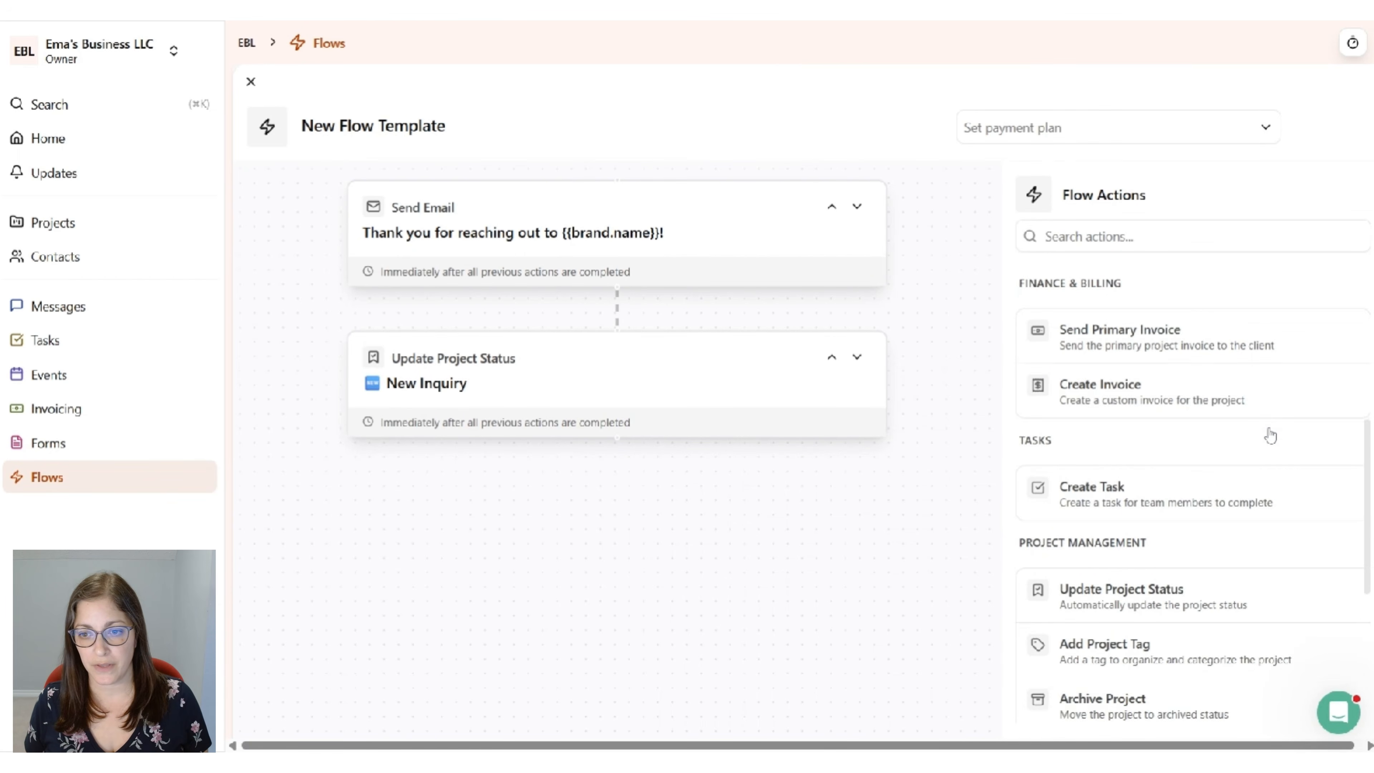
{"action": "left_click", "coordinate": [1146, 340]}
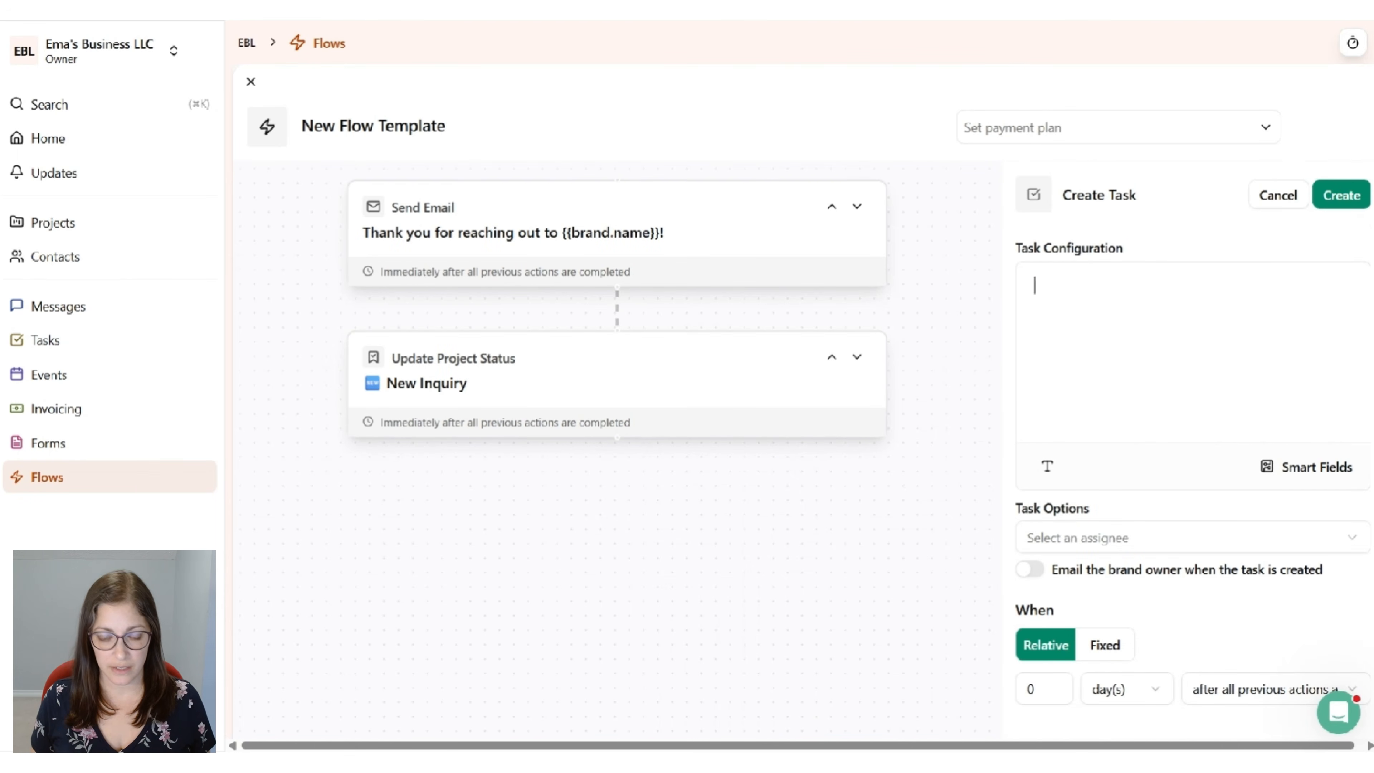
{"action": "type", "text": "Task"}
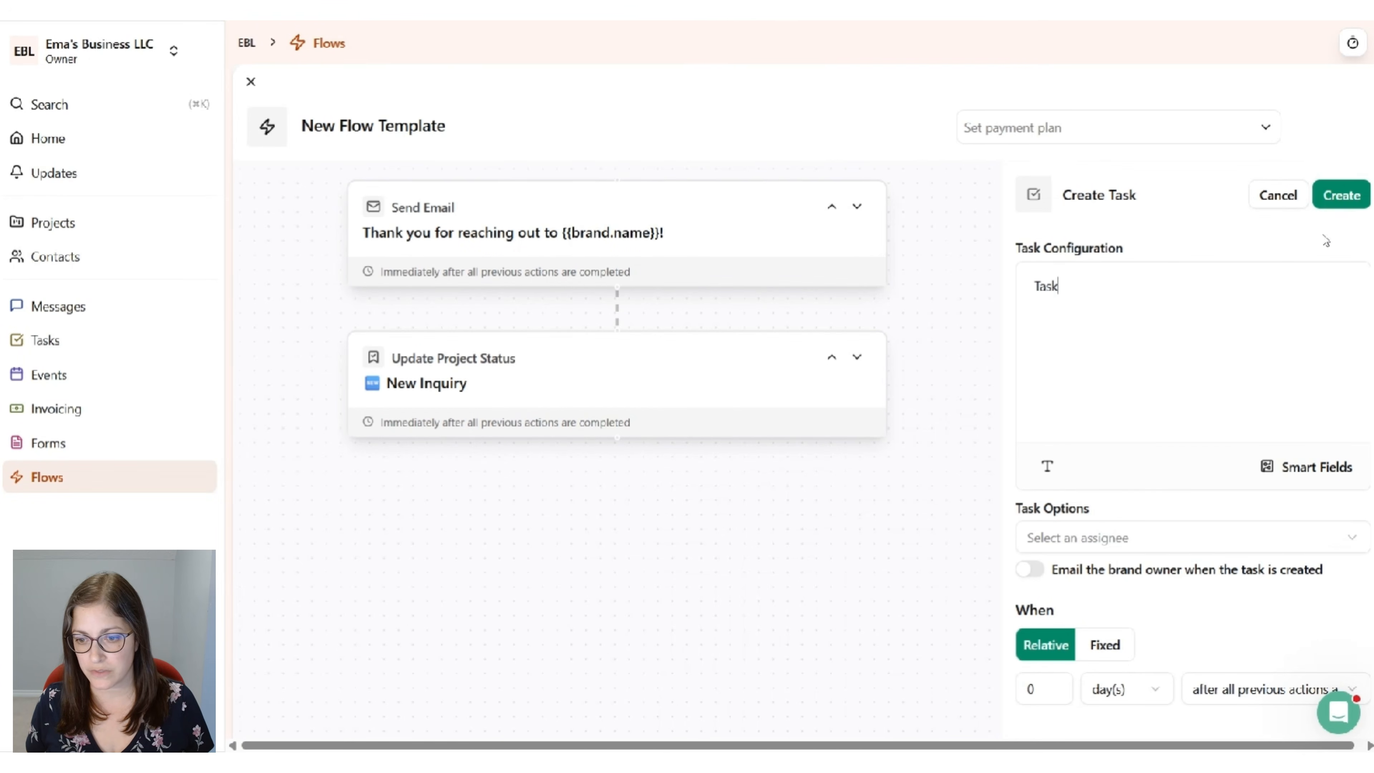
{"action": "left_click", "coordinate": [1030, 570]}
{"action": "left_click", "coordinate": [1094, 543]}
{"action": "left_click", "coordinate": [1099, 577]}
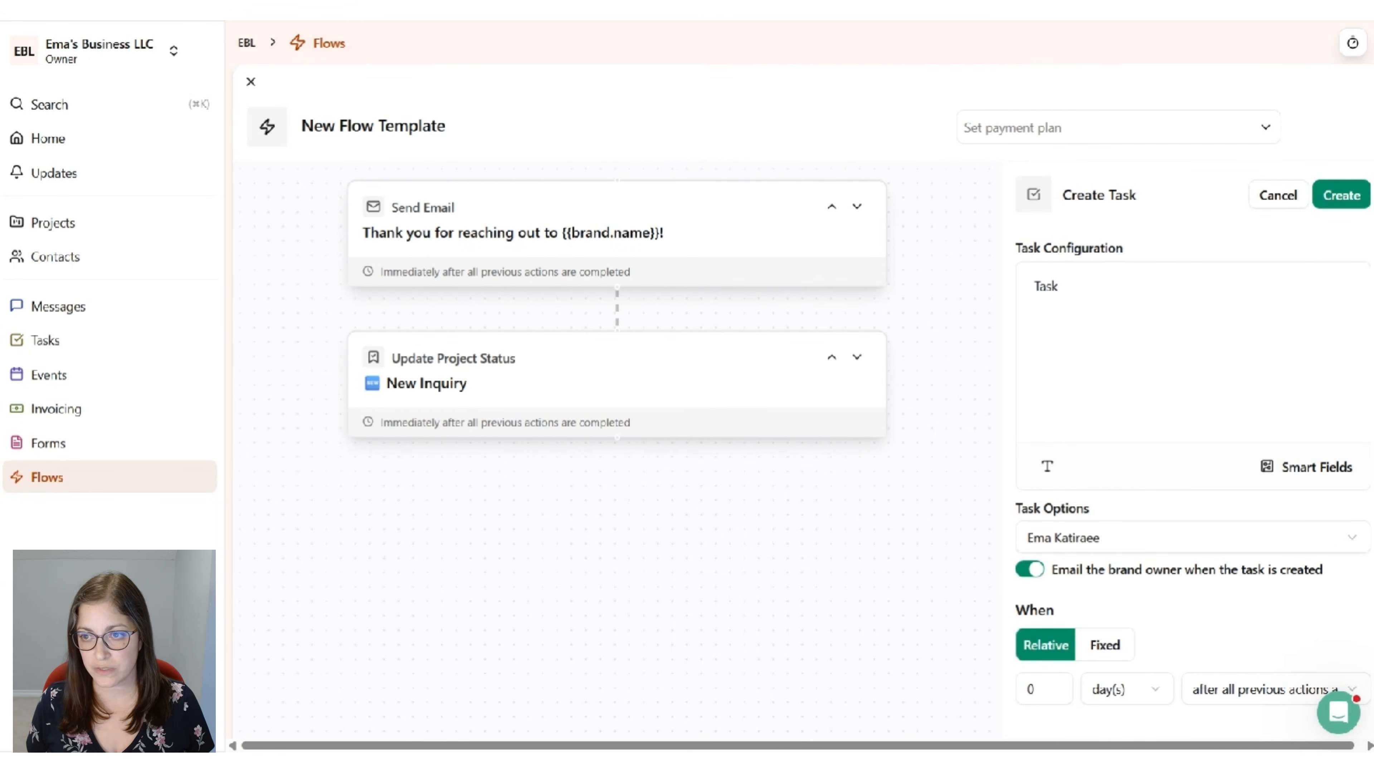
{"action": "left_click", "coordinate": [1341, 196]}
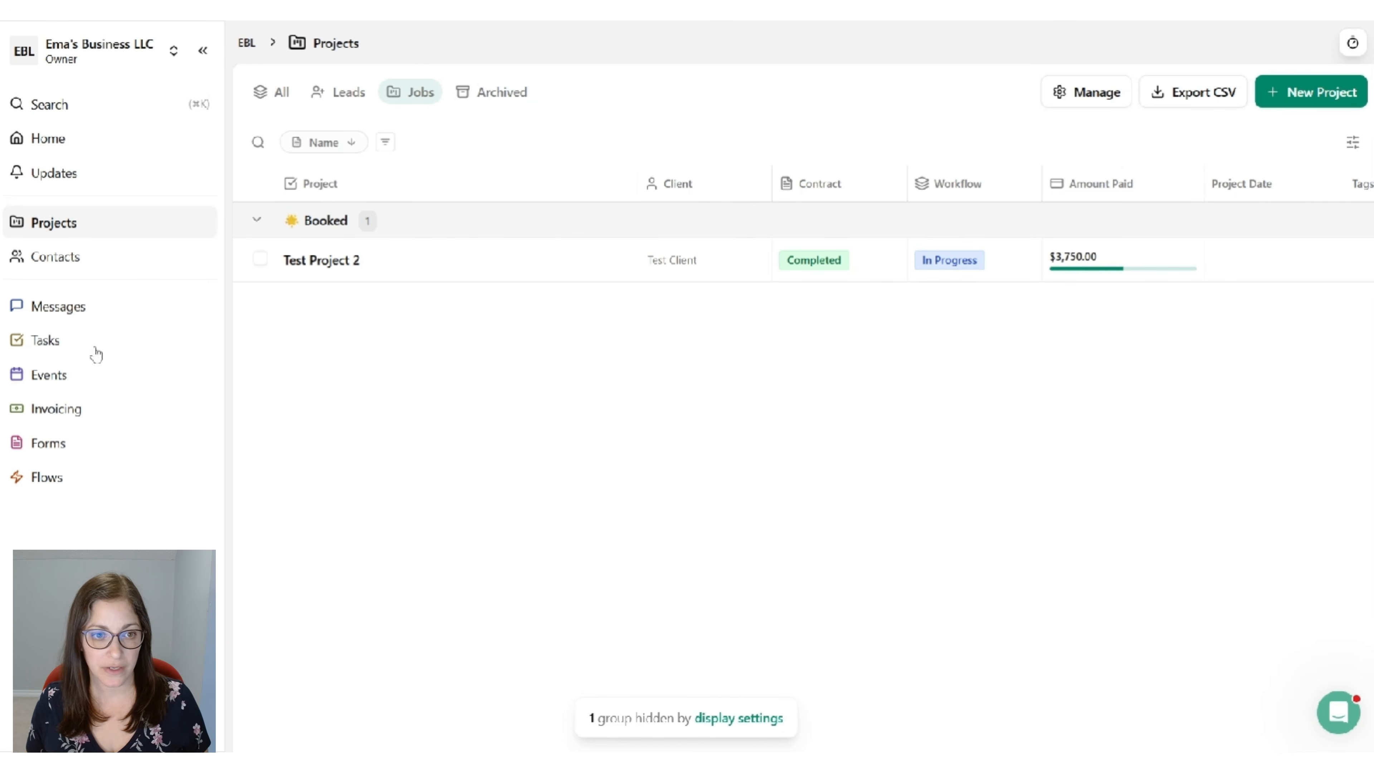
Open Test Project 2, show and hide its details beside the messages, and collapse the main navigation
{"action": "left_click", "coordinate": [321, 262]}
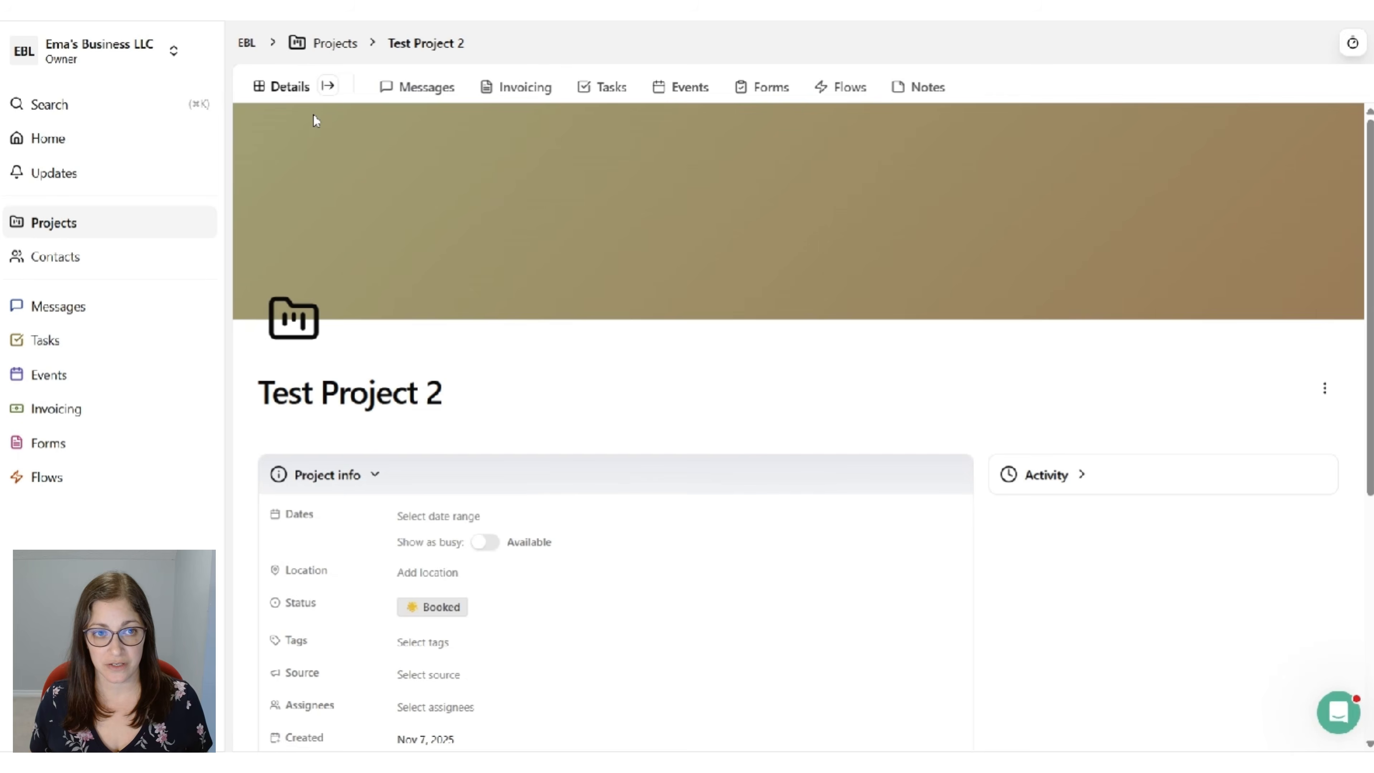
{"action": "left_click", "coordinate": [327, 86]}
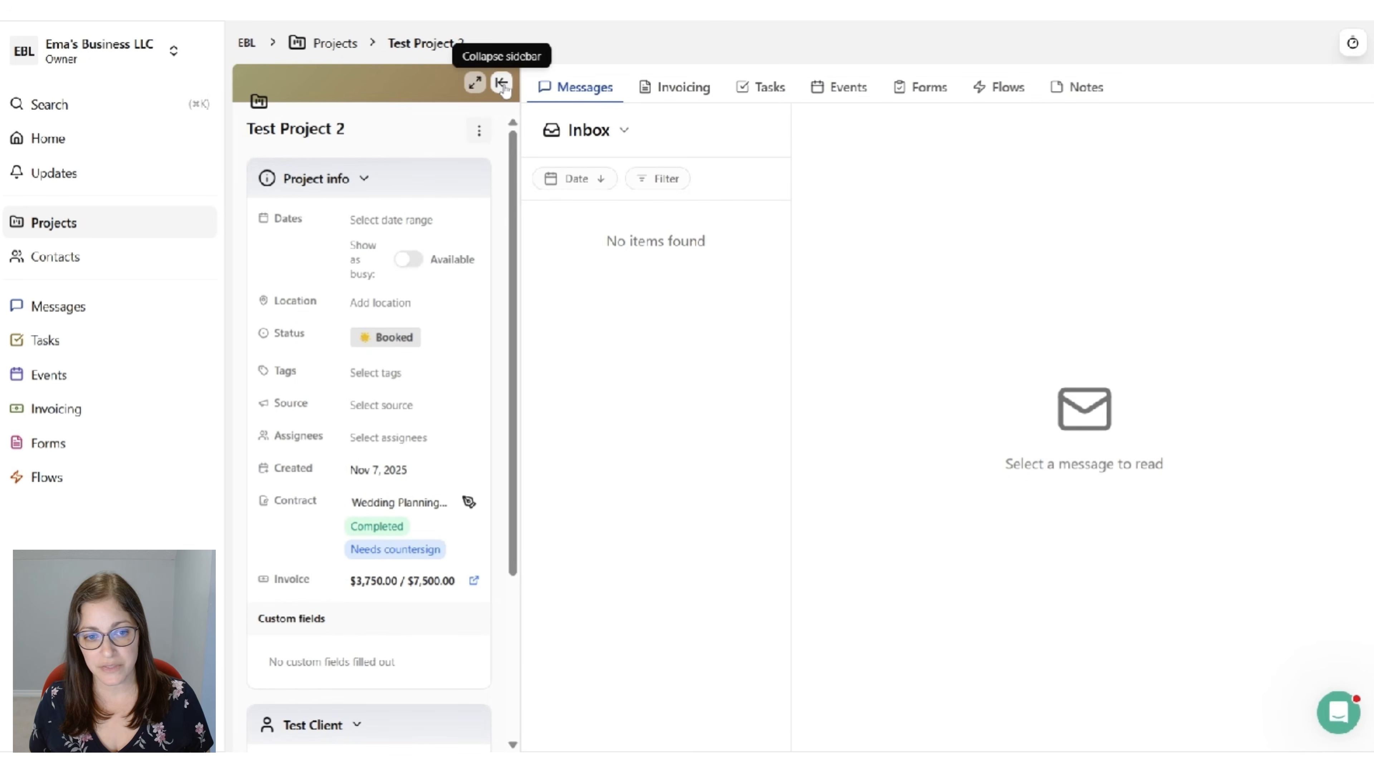
{"action": "left_click", "coordinate": [501, 83]}
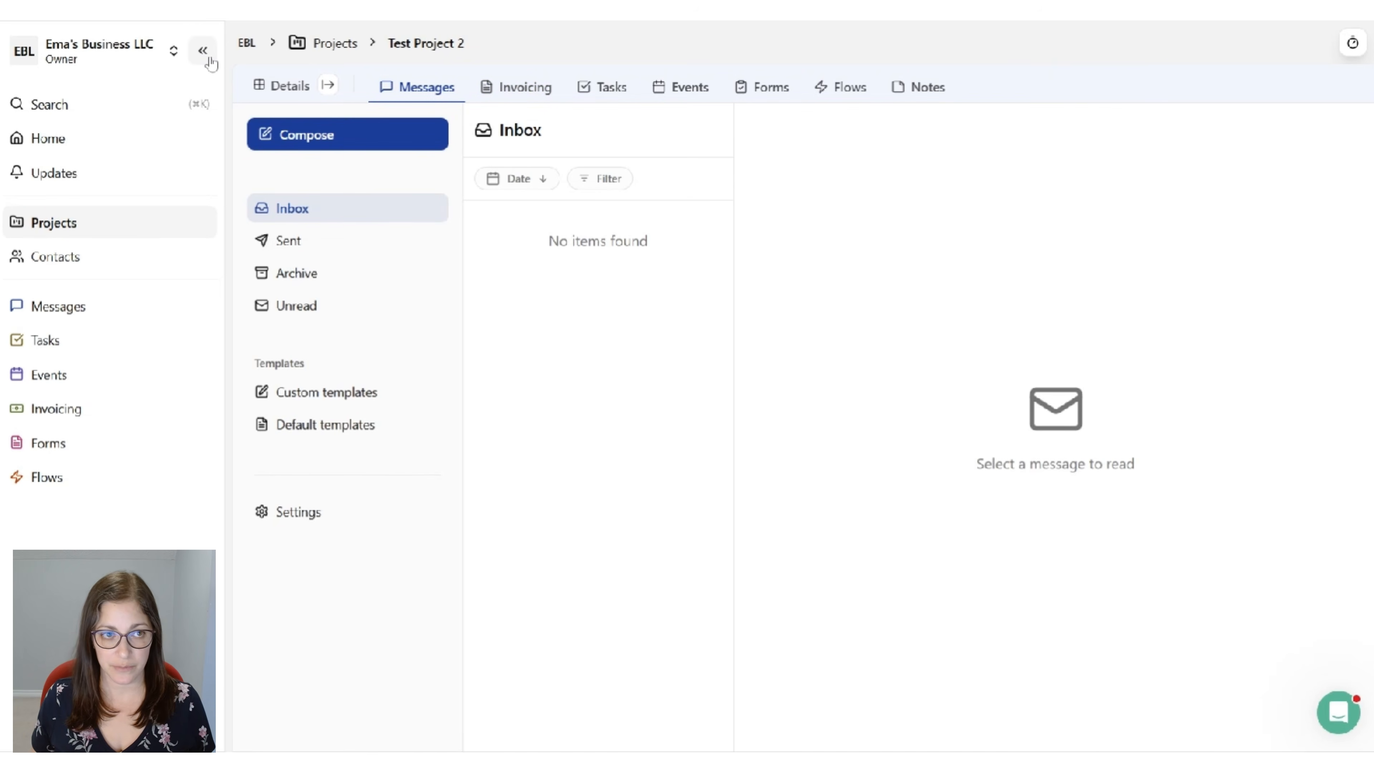
{"action": "left_click", "coordinate": [204, 52]}
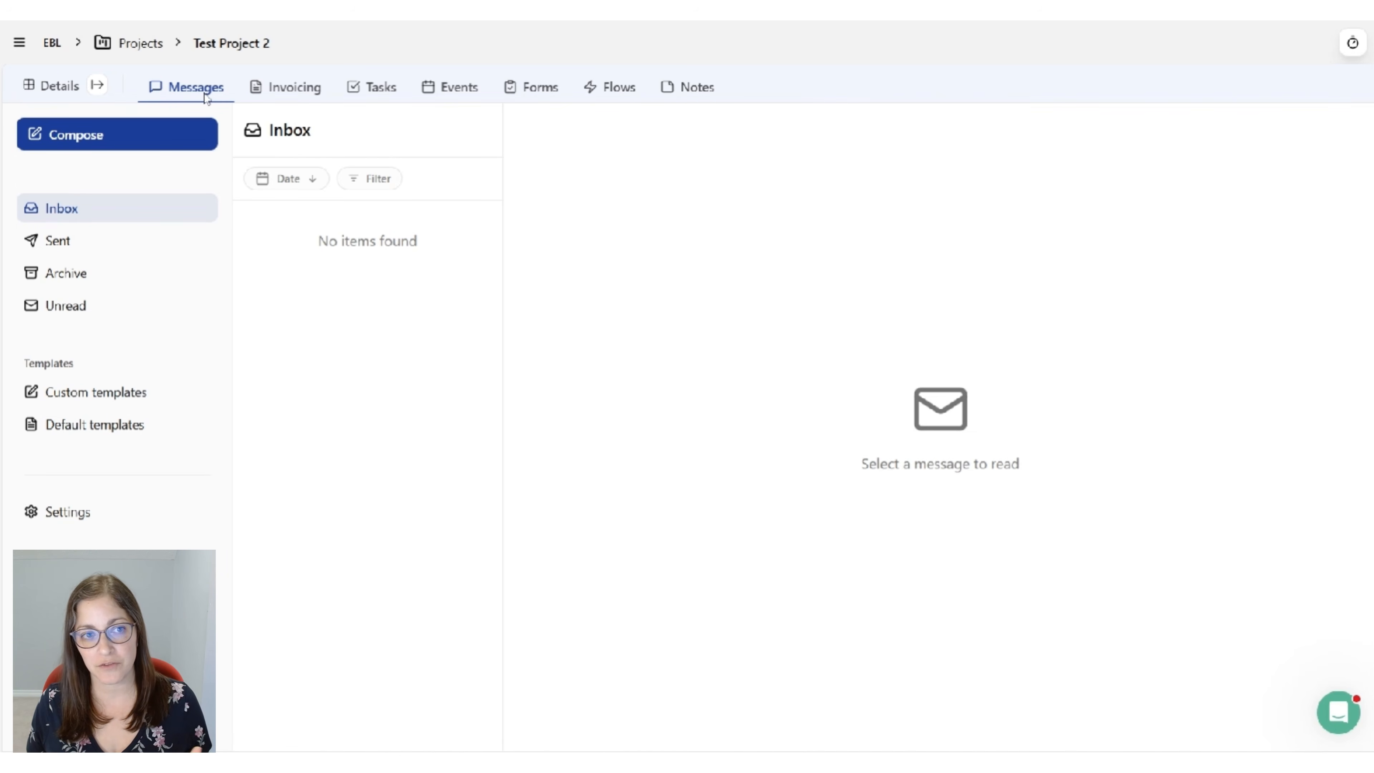
Look through Test Project 2's invoicing, tasks, forms, events, flows and notes, and return to its messages
{"action": "left_click", "coordinate": [276, 101]}
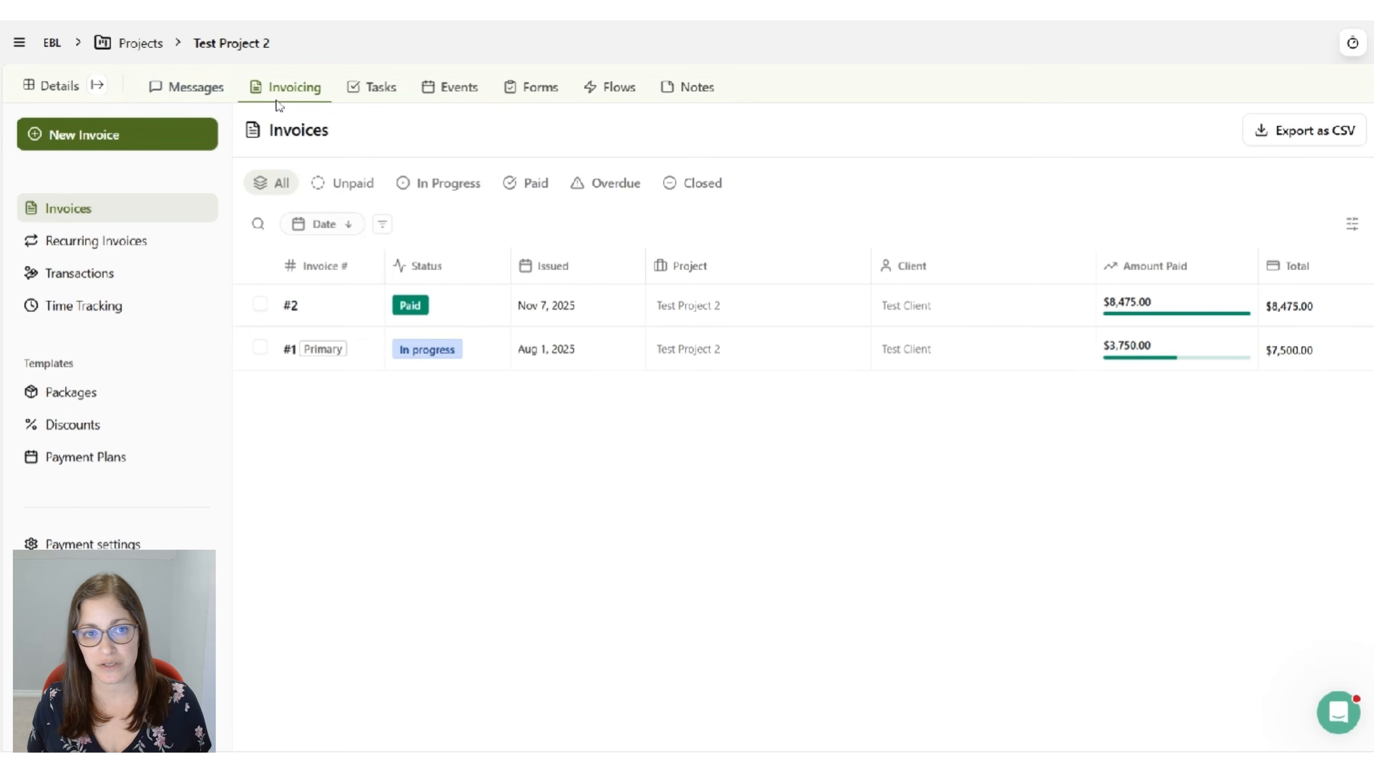
{"action": "left_click", "coordinate": [376, 103]}
{"action": "left_click", "coordinate": [535, 87]}
{"action": "left_click", "coordinate": [451, 87]}
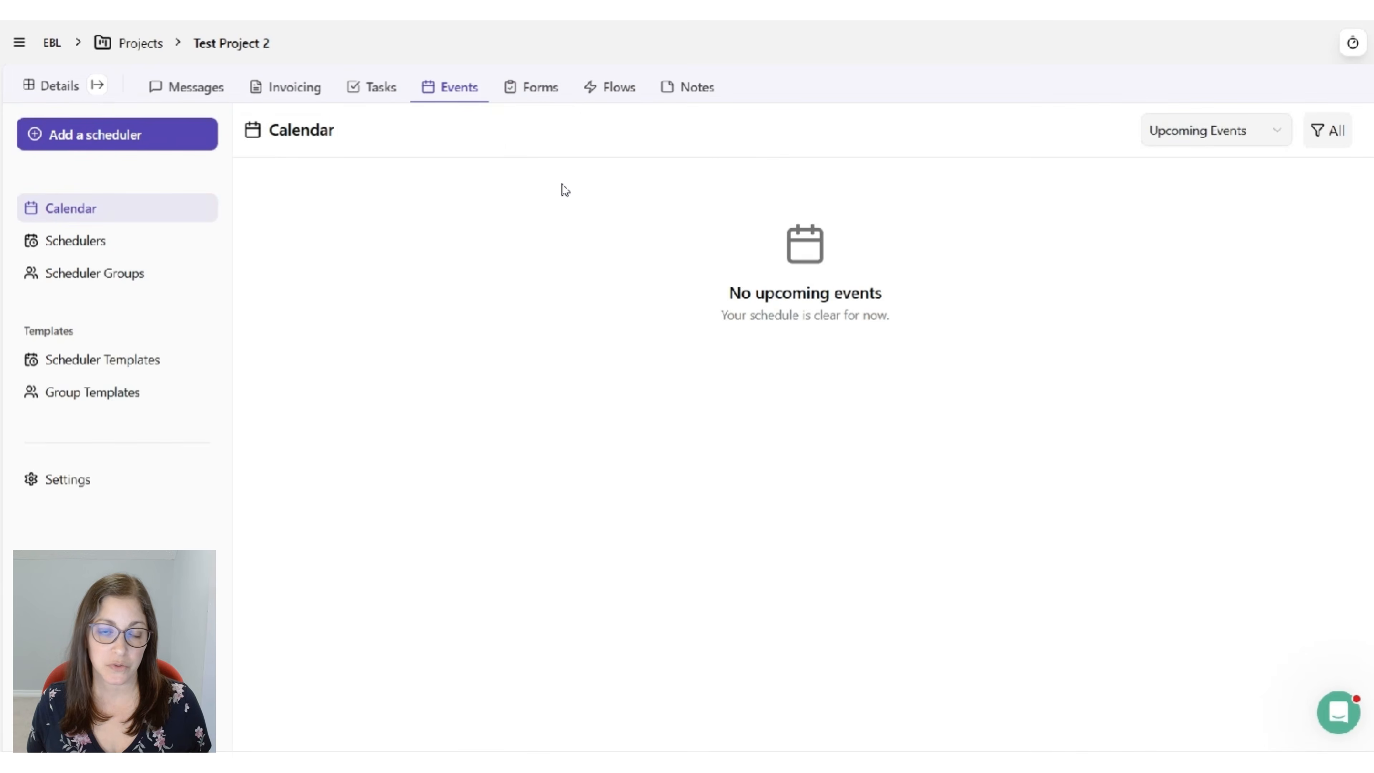
{"action": "left_click", "coordinate": [541, 95]}
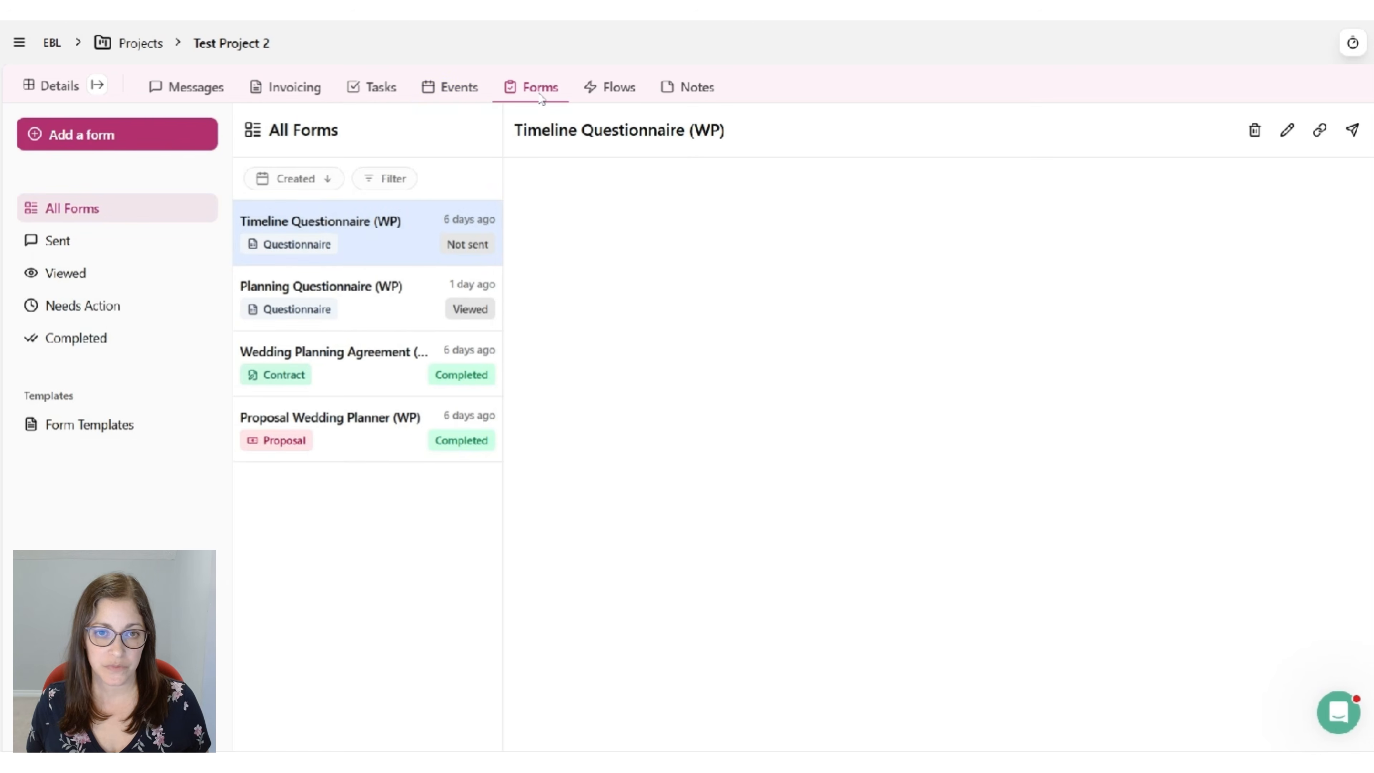
{"action": "left_click", "coordinate": [616, 94]}
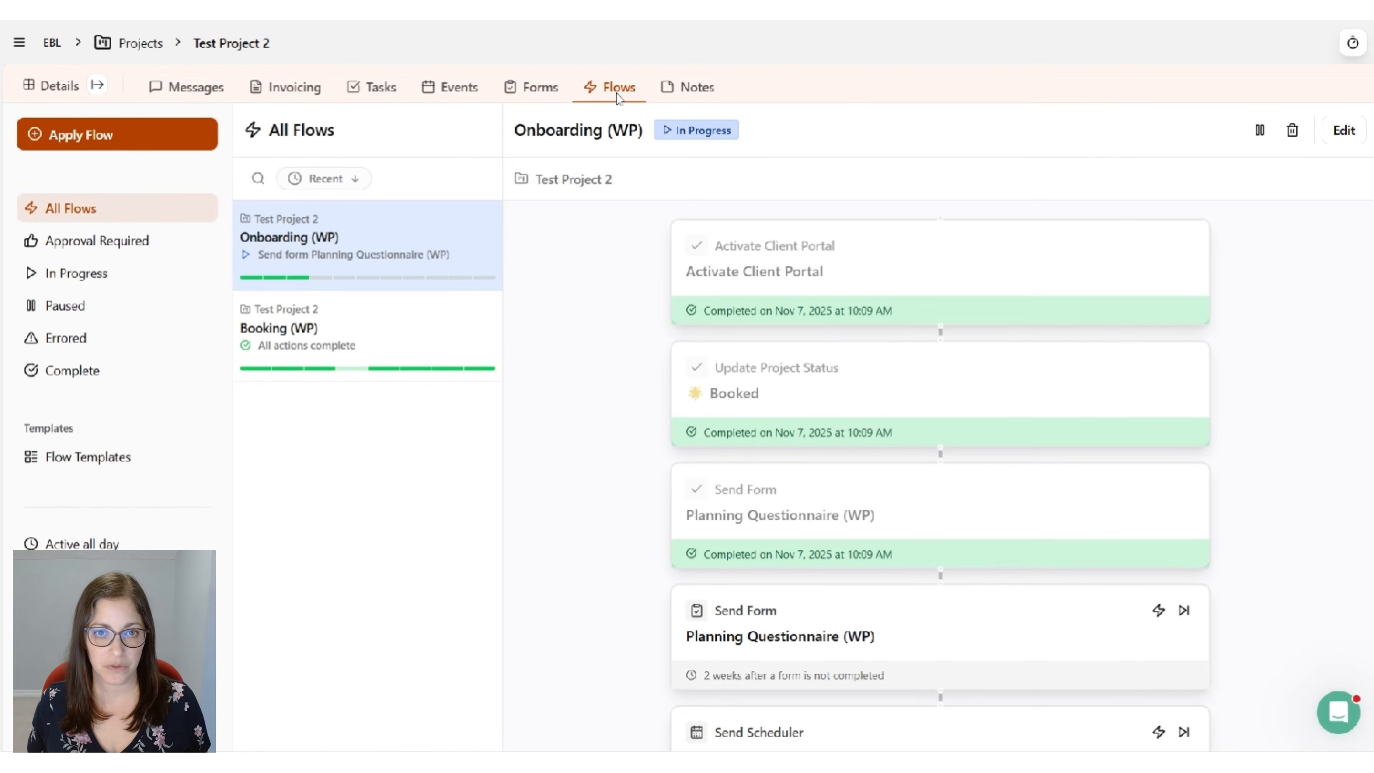
{"action": "left_click", "coordinate": [683, 91]}
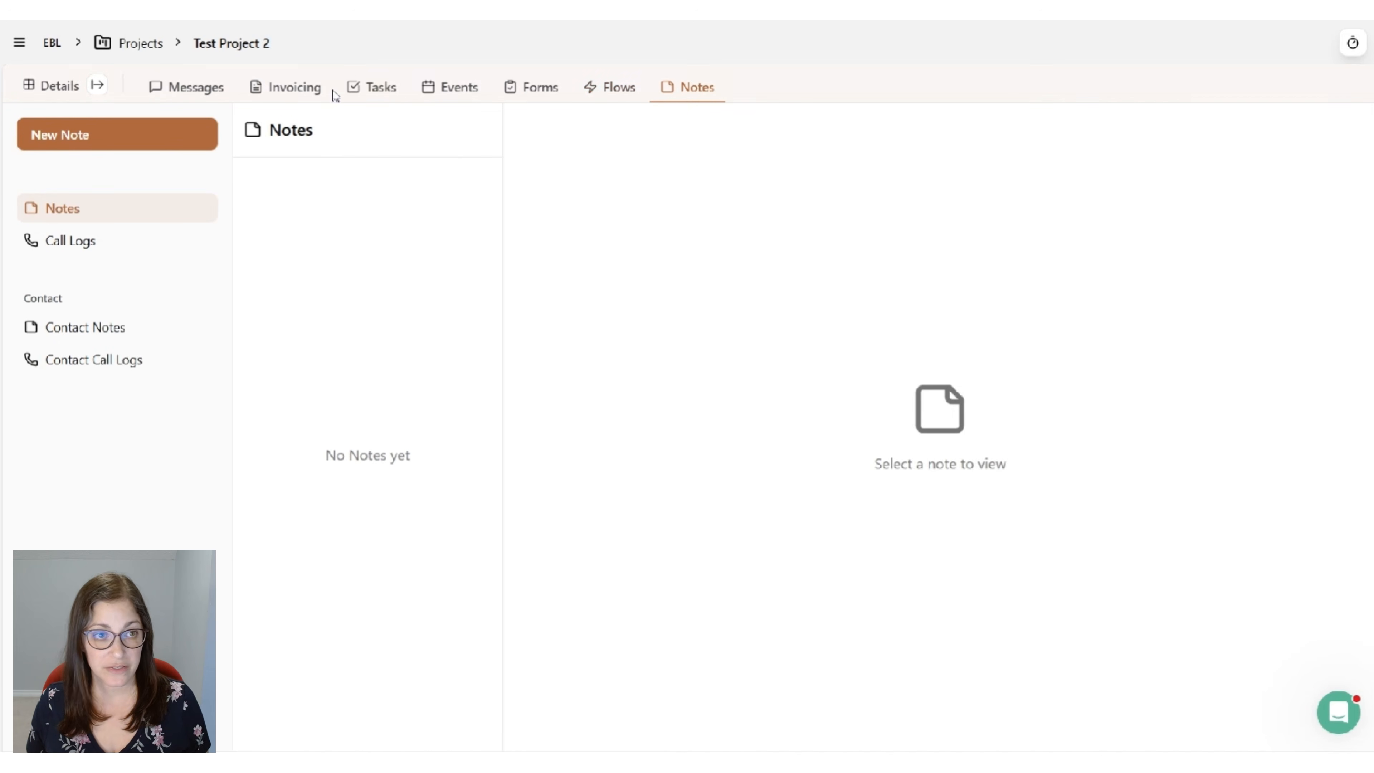
{"action": "left_click", "coordinate": [184, 98]}
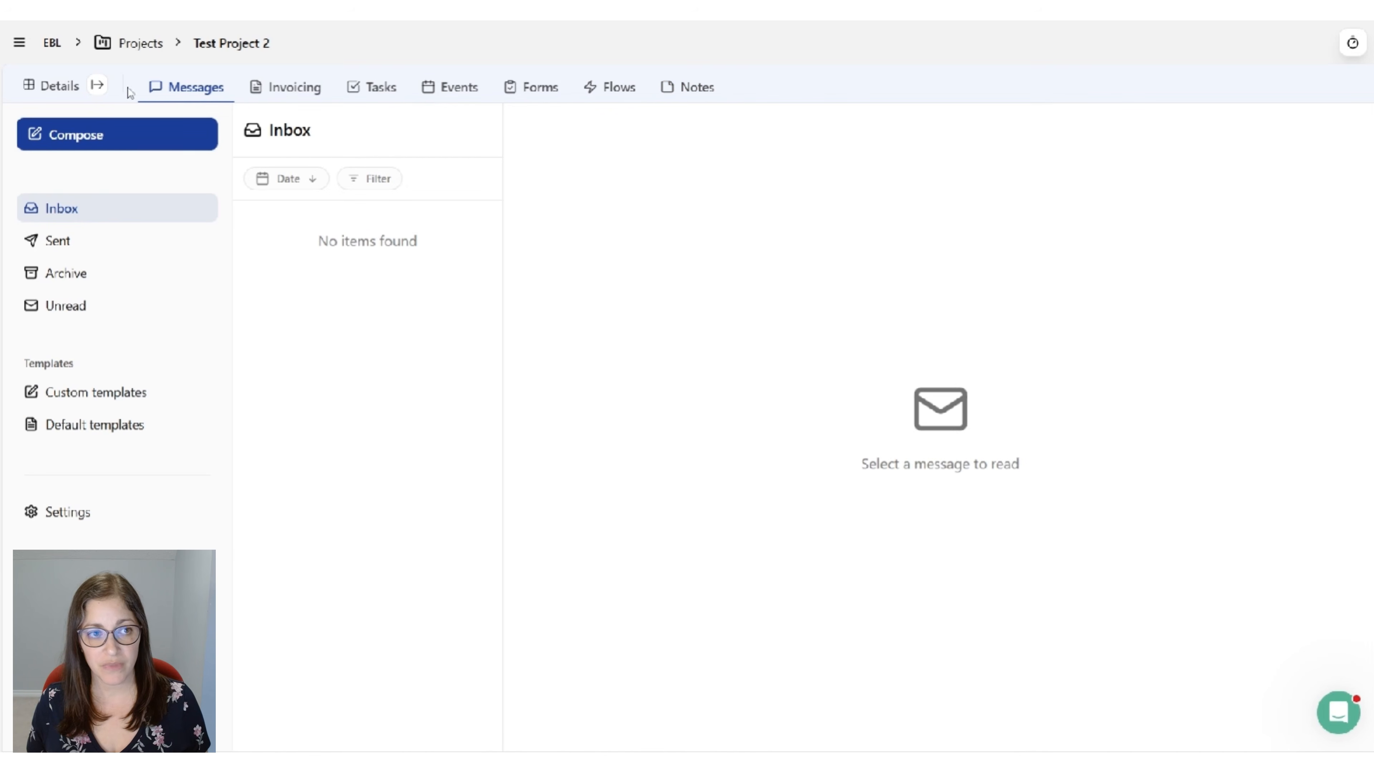
Expand the details of Test Project 2 and review the project info, custom fields and client information
{"action": "left_click", "coordinate": [97, 87]}
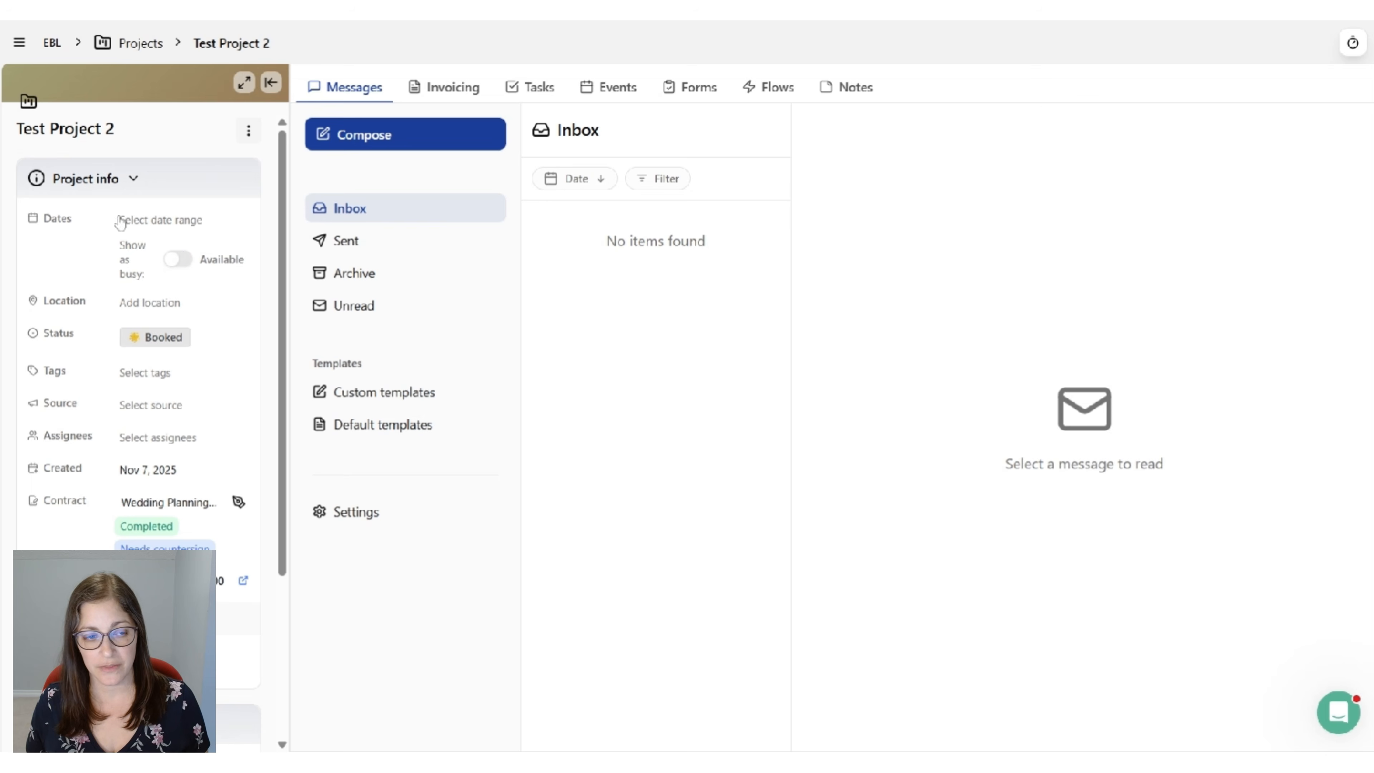
{"action": "scroll", "coordinate": [108, 406], "scroll_direction": "down", "scroll_amount": 4}
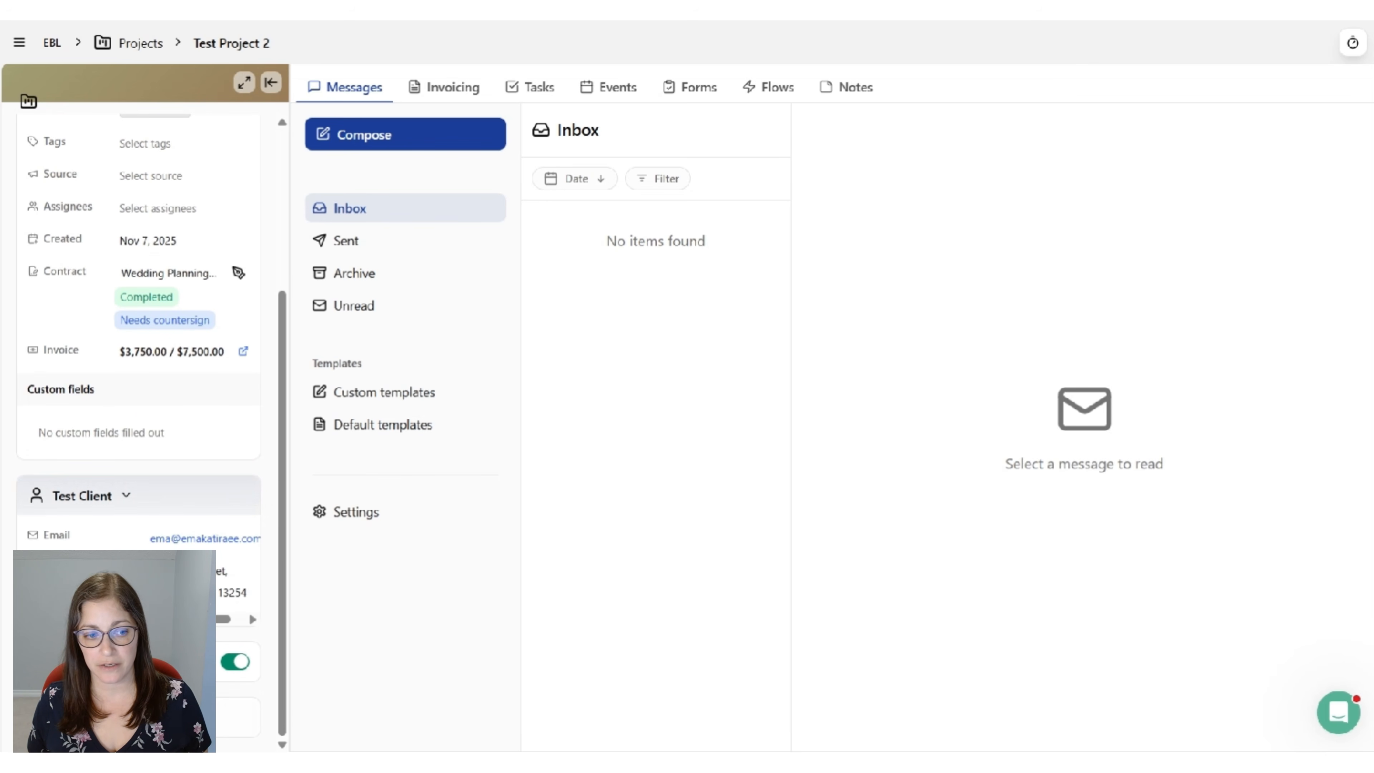
{"action": "scroll", "coordinate": [168, 498], "scroll_direction": "up", "scroll_amount": 4}
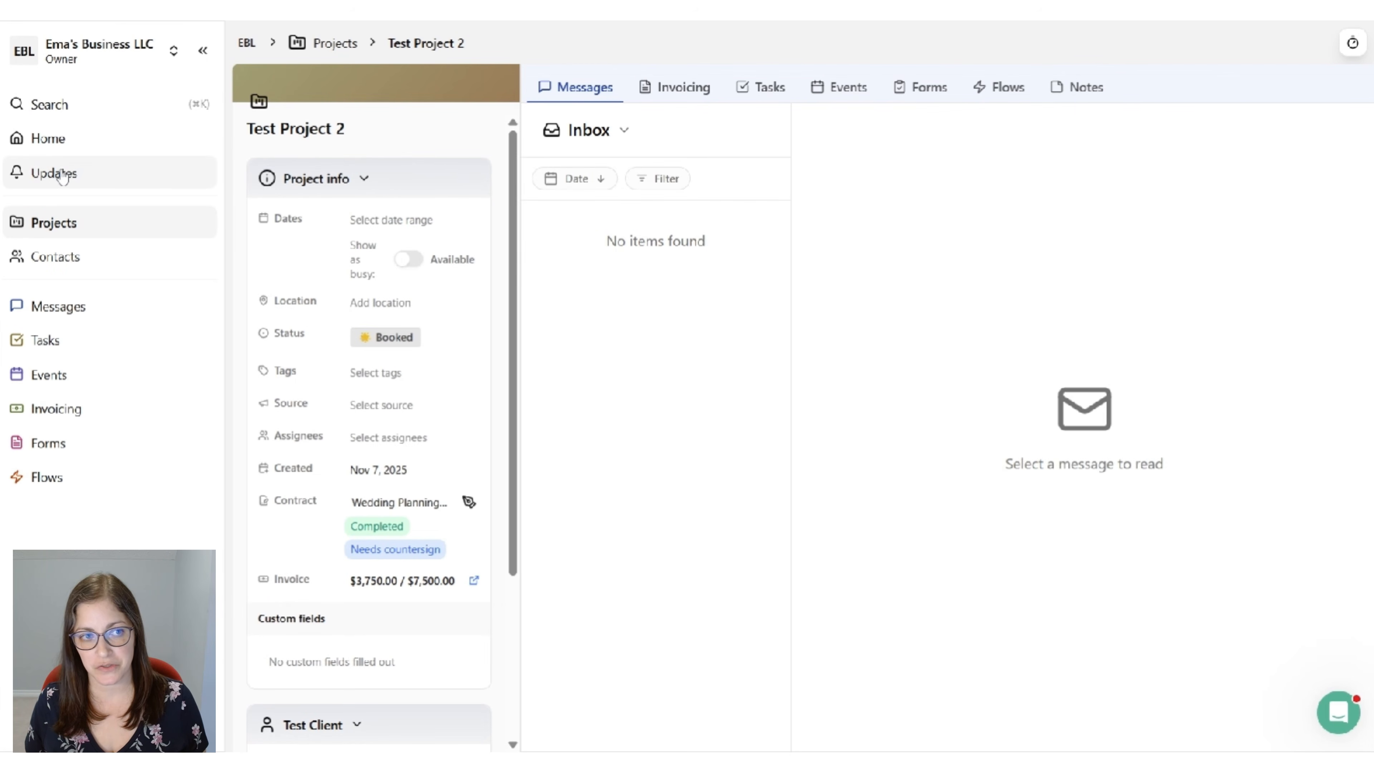
View the global search and the account's name and sign-in settings, and return to the home dashboard
{"action": "left_click", "coordinate": [48, 108]}
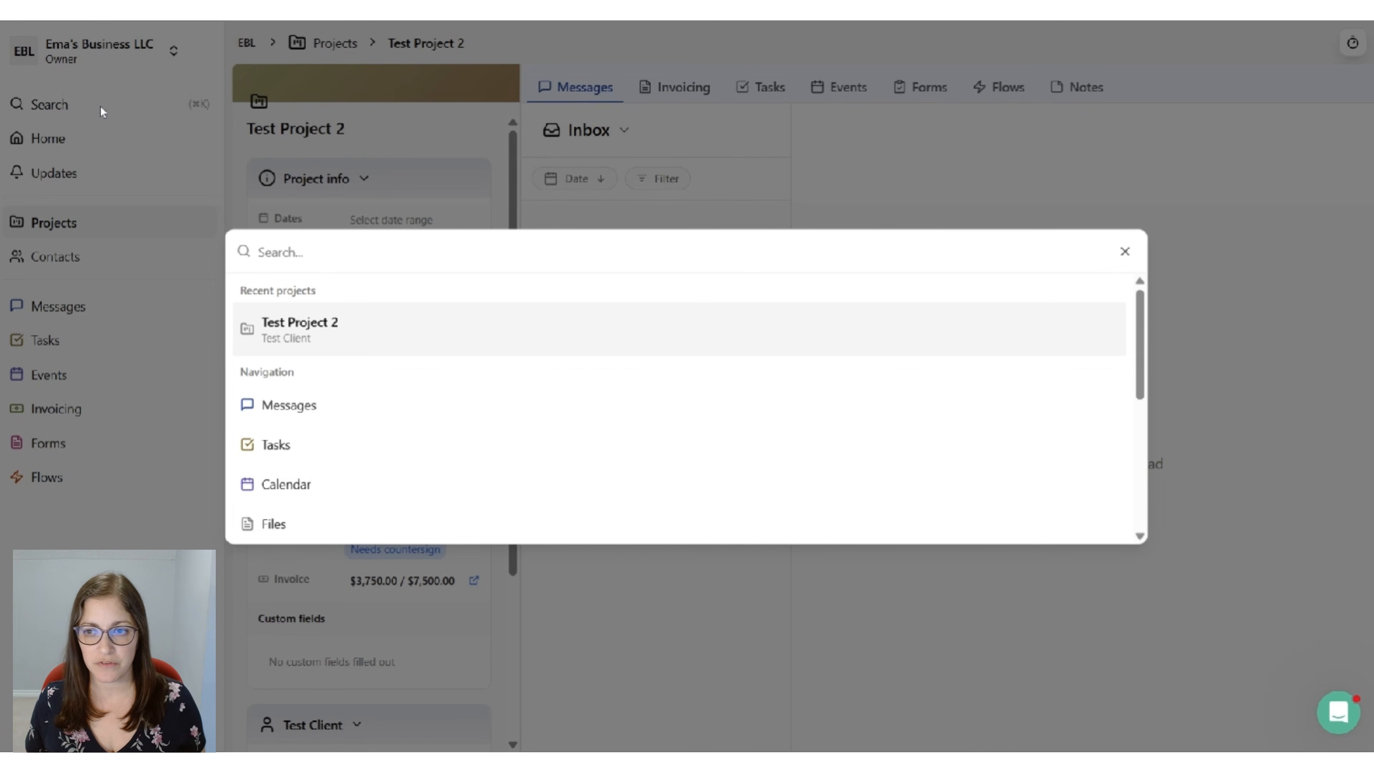
{"action": "left_click", "coordinate": [1206, 233]}
{"action": "left_click", "coordinate": [111, 727]}
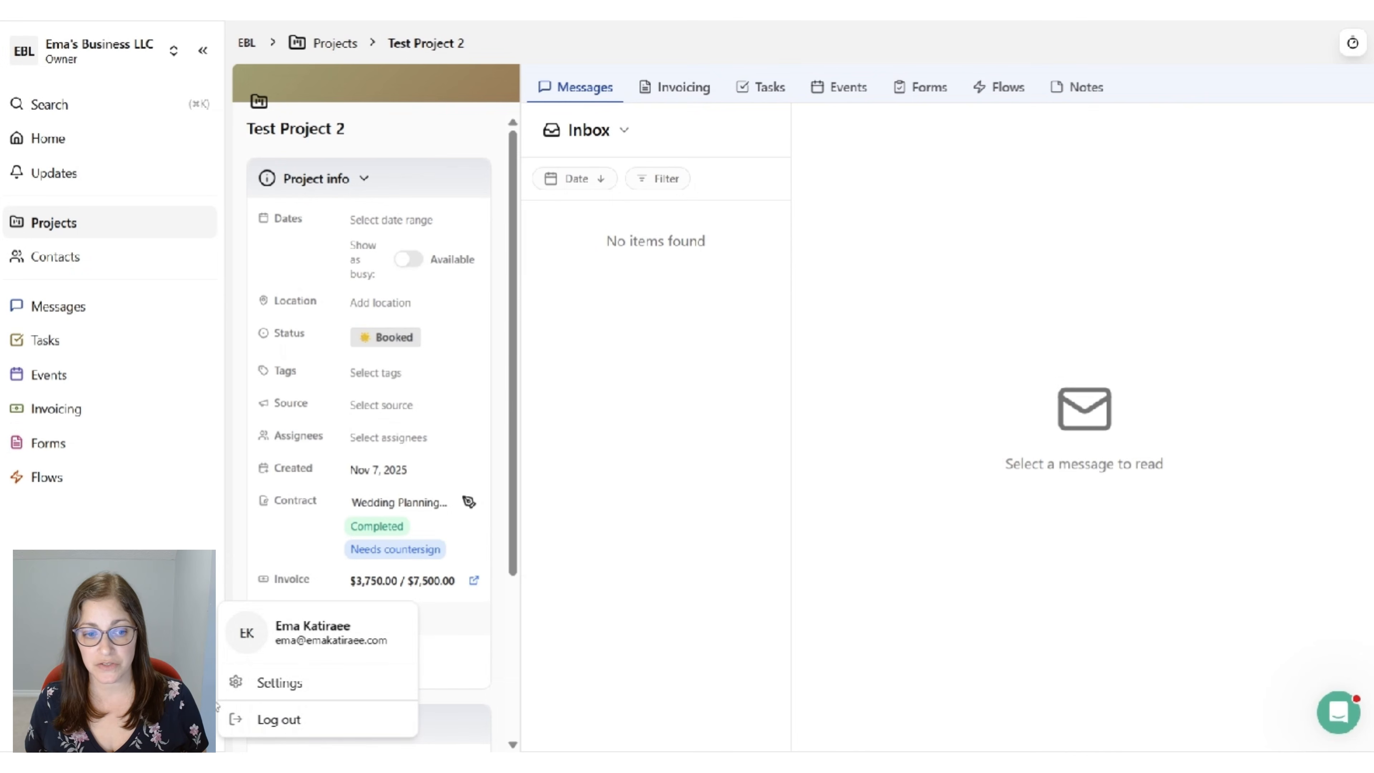
{"action": "left_click", "coordinate": [264, 683]}
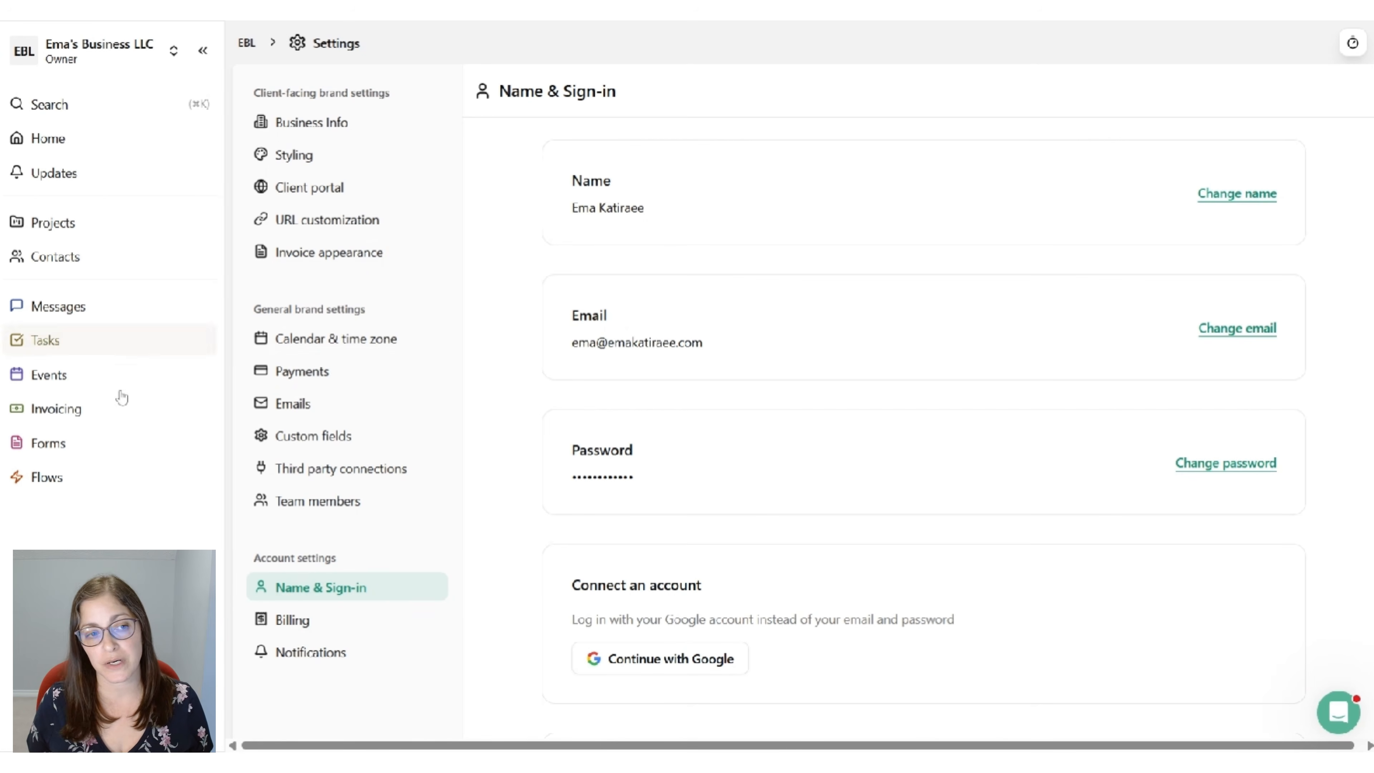
{"action": "left_click", "coordinate": [48, 138]}
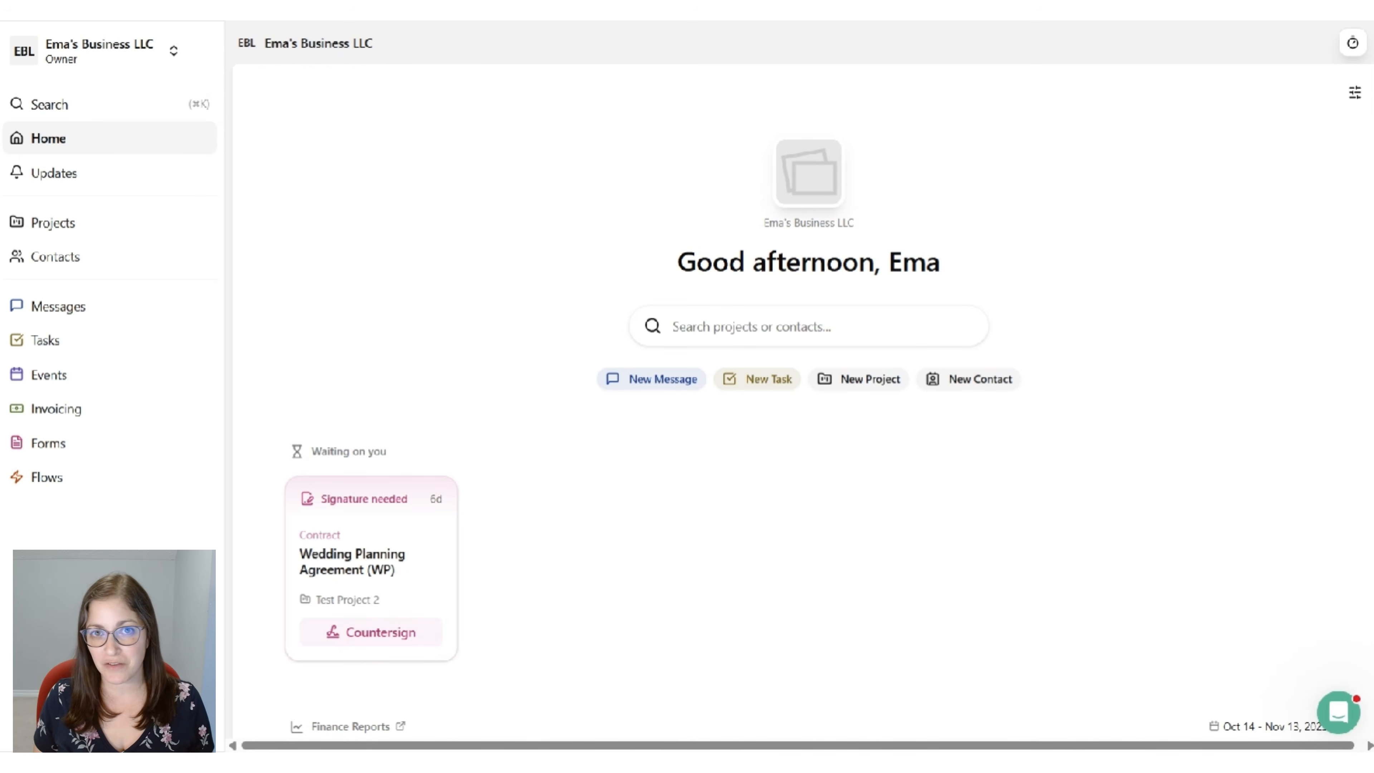